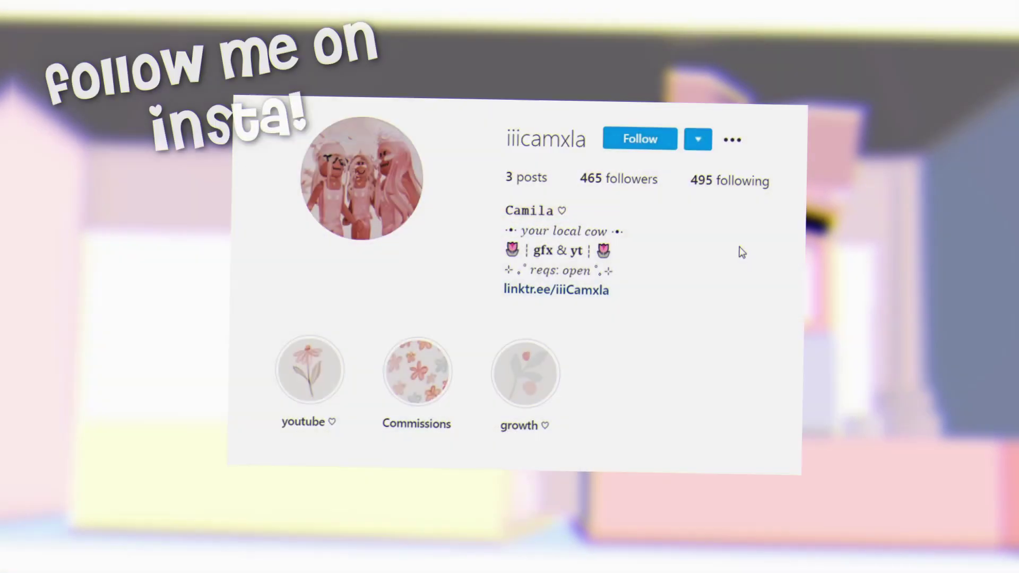
left_click(632, 146)
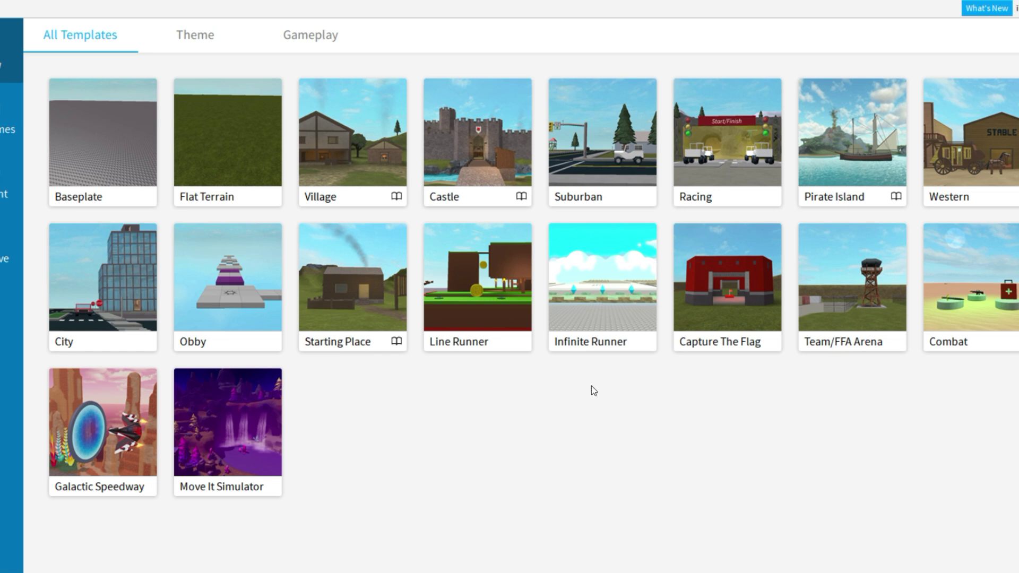
Step: Create a new place from the Baseplate template
left_click(115, 173)
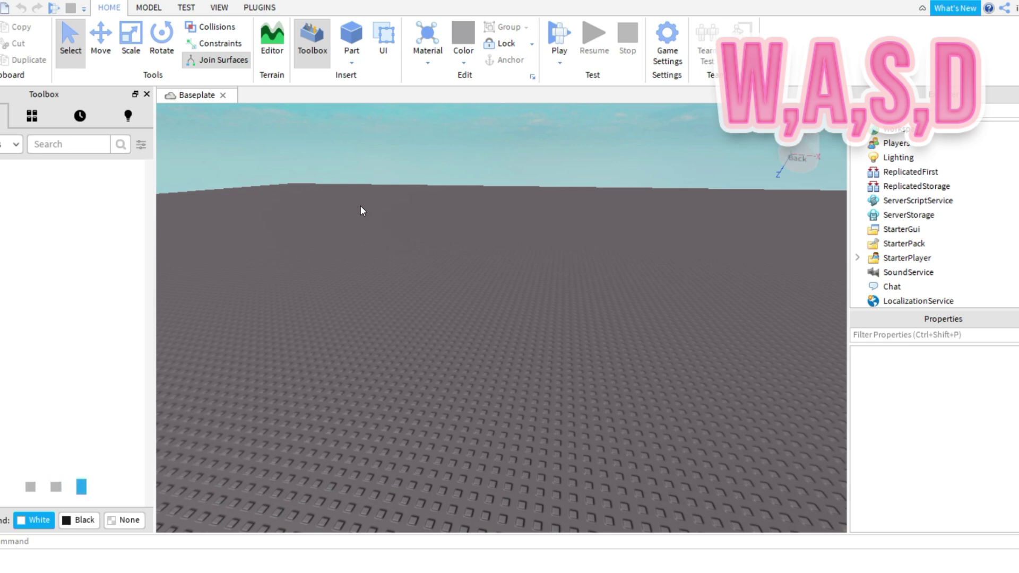
right_click_drag(365, 202, 202, 243)
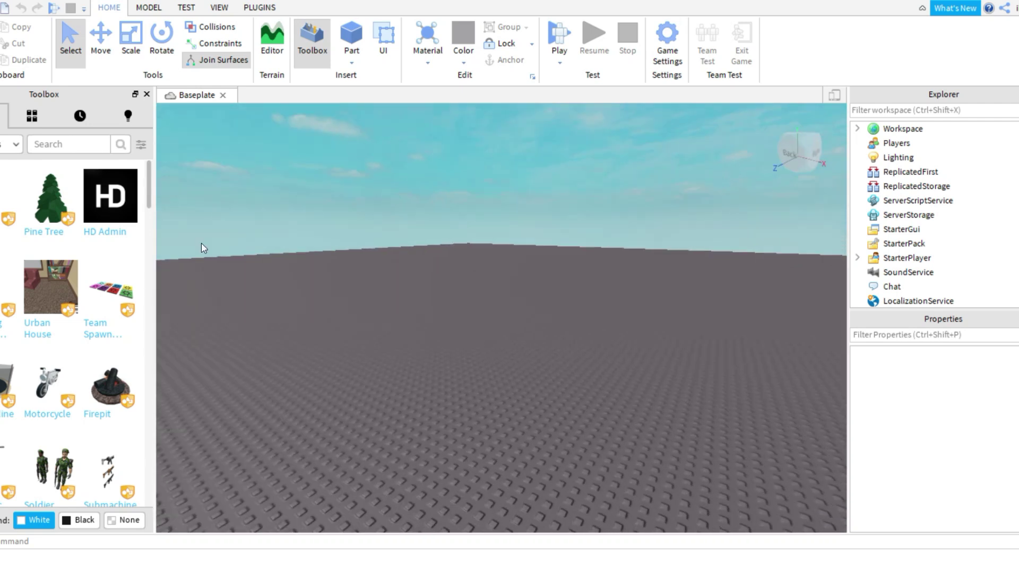
right_click(198, 248)
left_click(227, 197)
Step: Check in the view settings that the Toolbox, Explorer and Properties windows are enabled
left_click(217, 9)
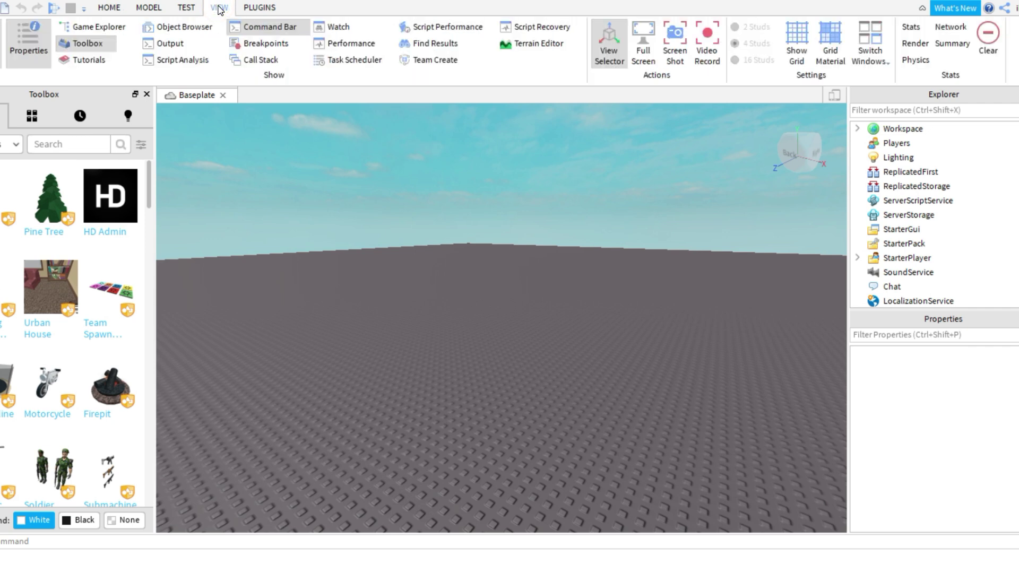
left_click(98, 43)
left_click(99, 42)
left_click(17, 48)
left_click(17, 48)
left_click(0, 45)
left_click(0, 45)
left_click(115, 12)
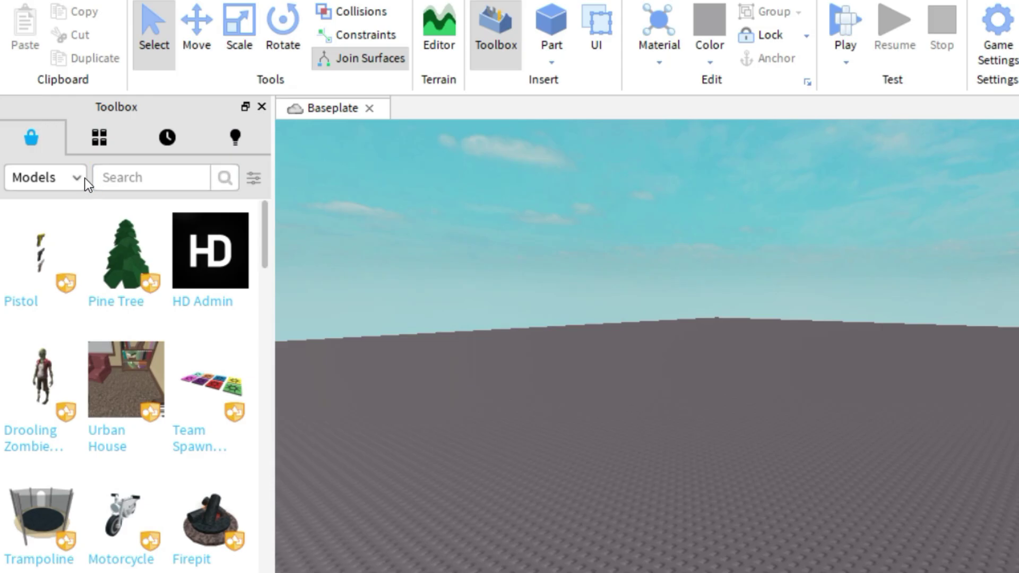
Step: Browse the Plugins category of the Toolbox and view the details of the Load Character plugin
left_click(81, 175)
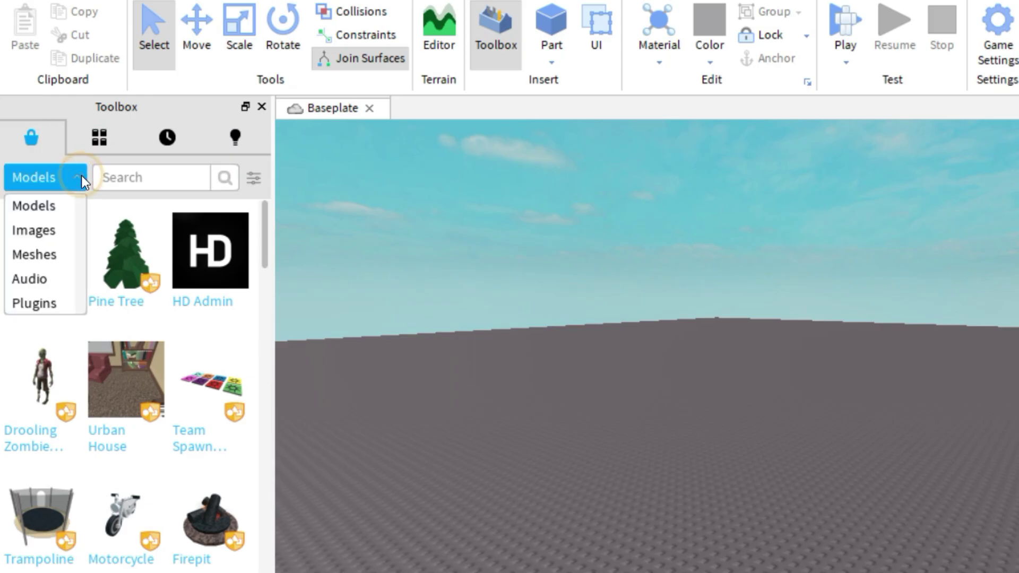
left_click(43, 304)
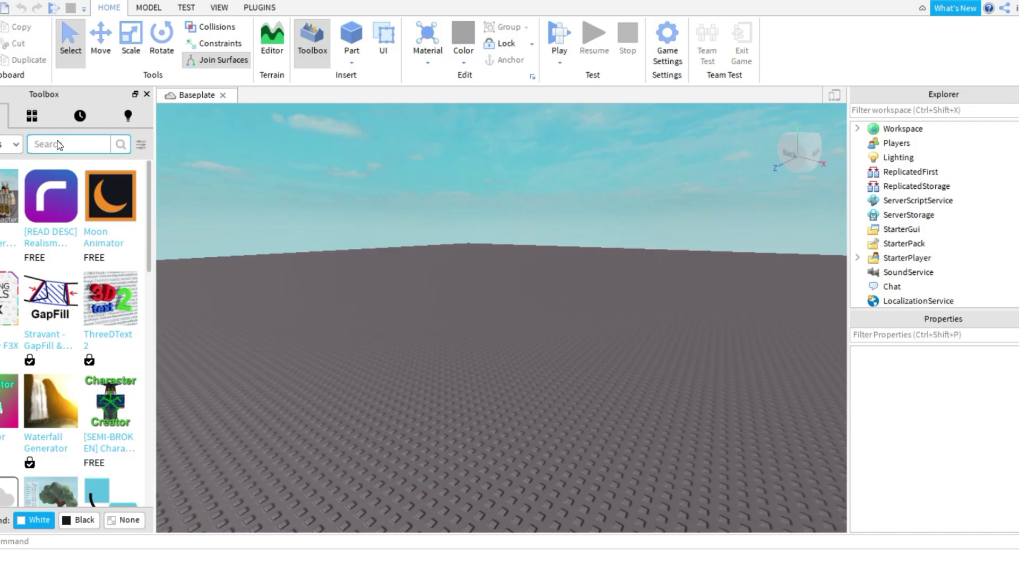
left_click(9, 193)
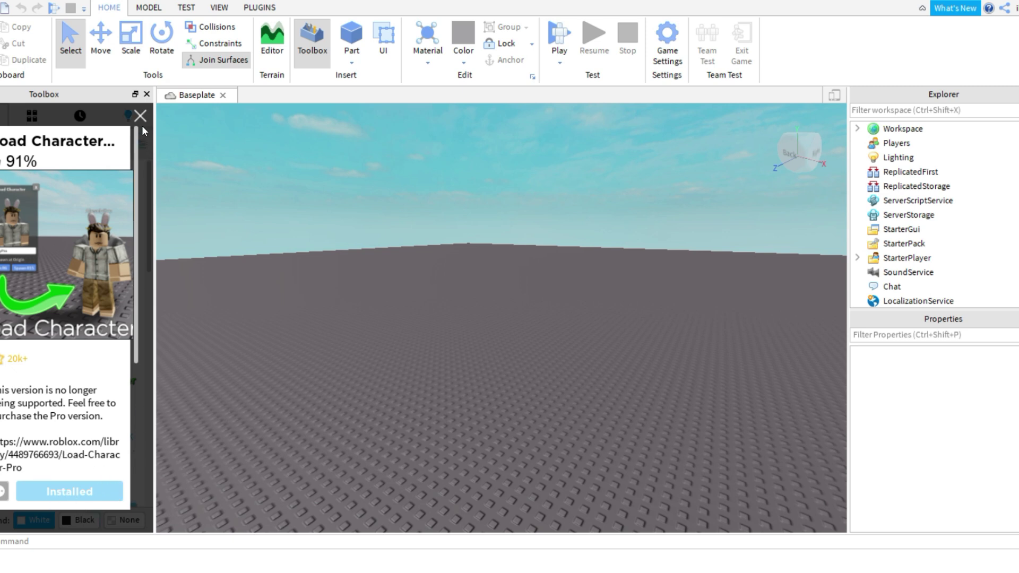
left_click(142, 113)
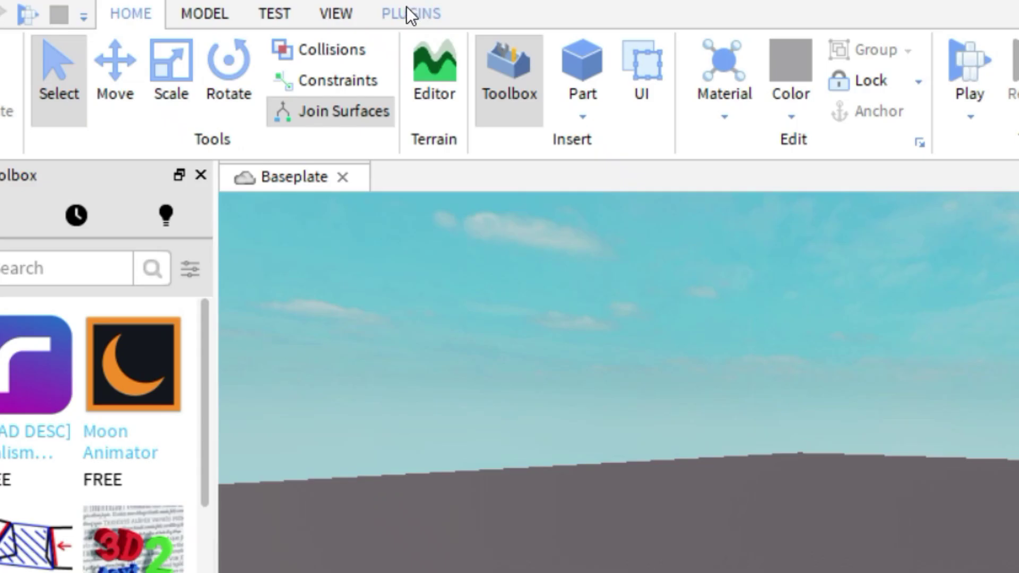
Step: Use the Load Character plugin to enter the avatar's username and spawn it as an R6 character
left_click(258, 6)
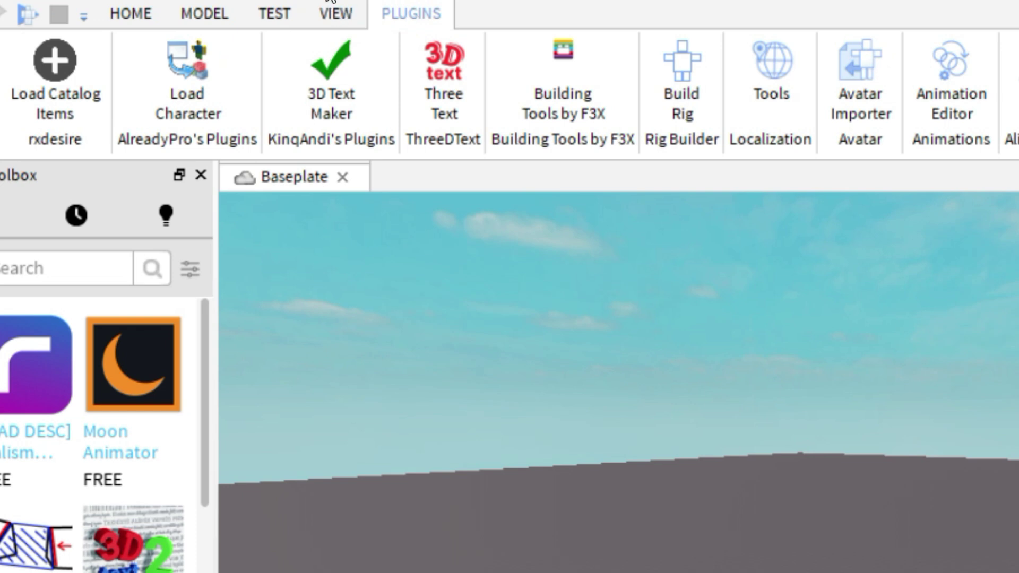
left_click(207, 55)
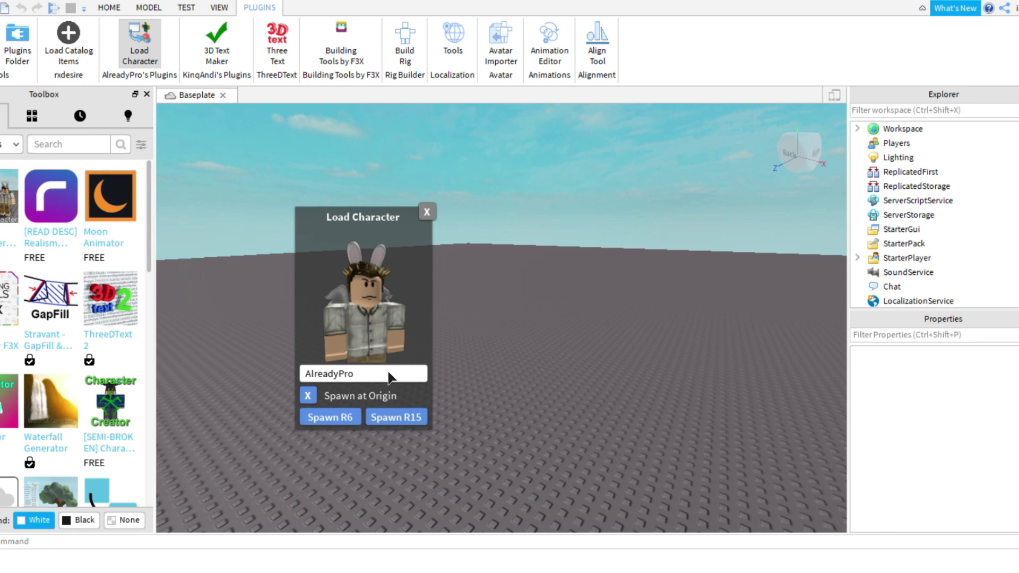
left_click_drag(388, 375, 307, 374)
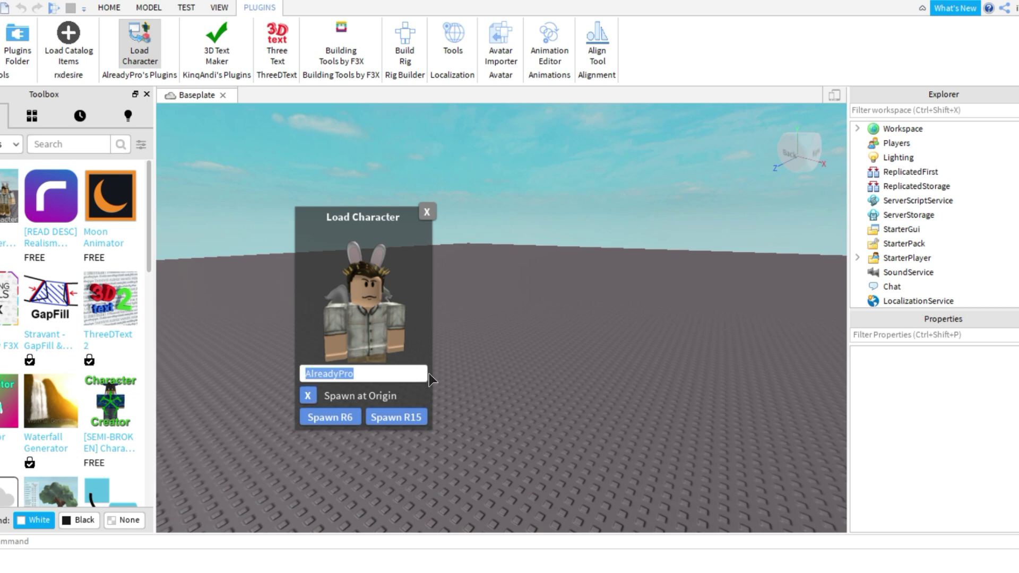
type("i")
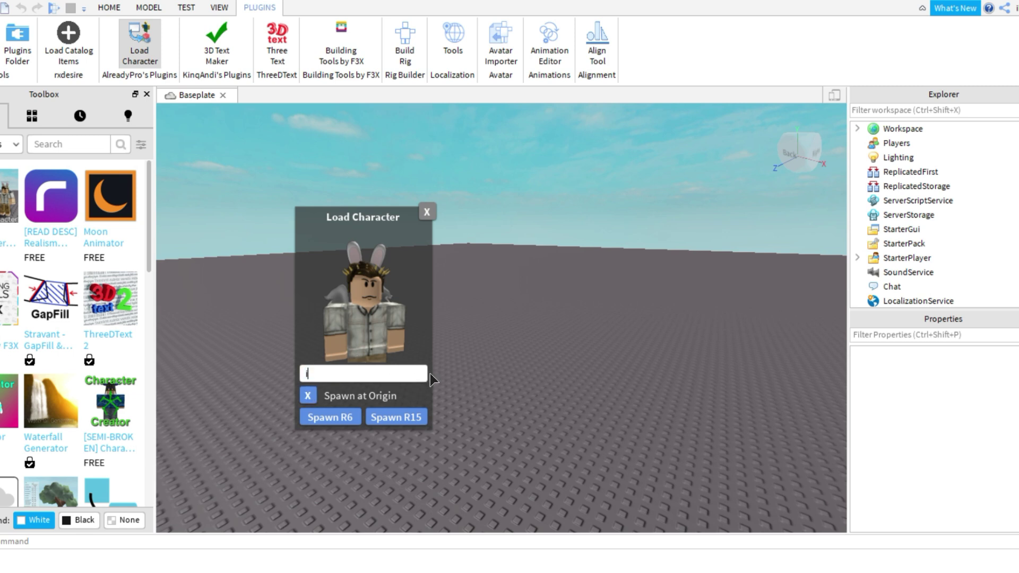
type("iiCamxla")
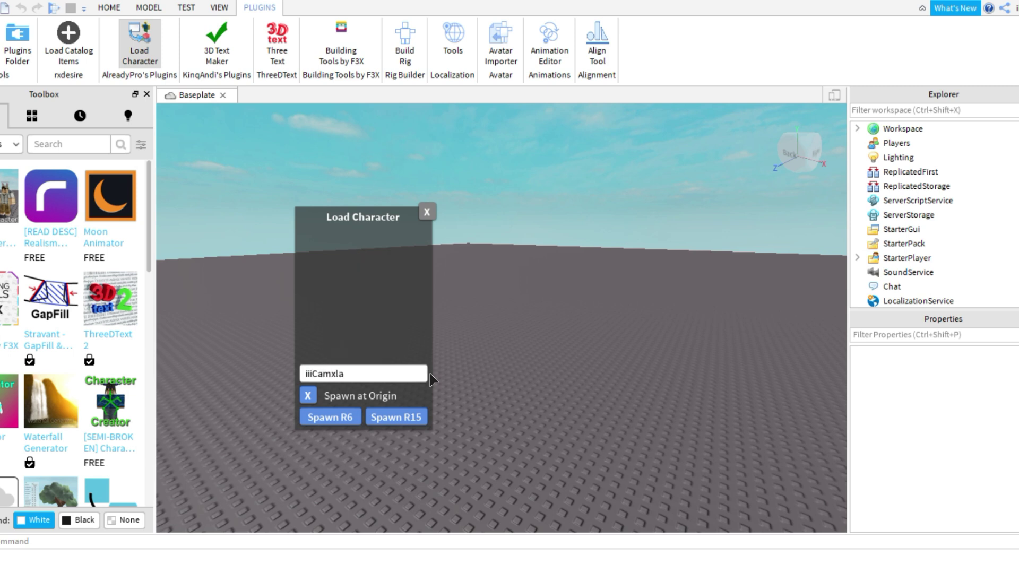
left_click(483, 381)
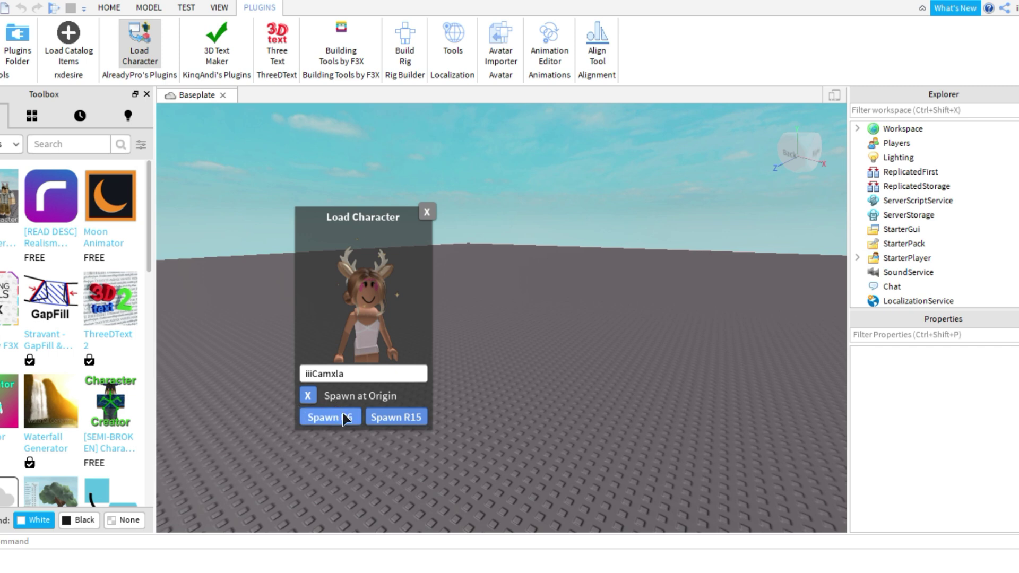
left_click(426, 213)
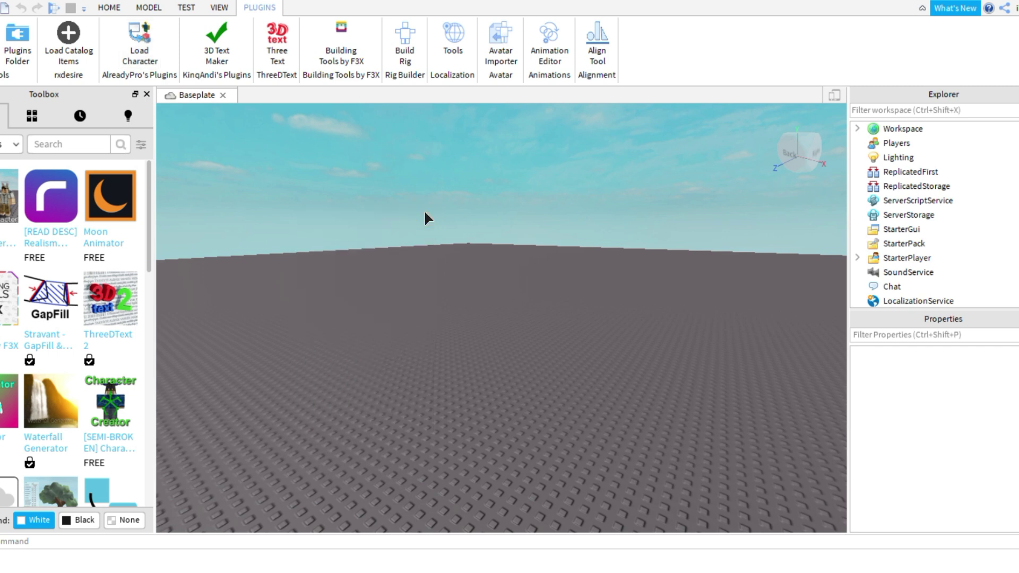
Step: Search the Toolbox models for flower and place the creme flower on the baseplate beside the character
mouse_move(543, 295)
right_mouse_down()
mouse_move(609, 286)
mouse_move(544, 297)
right_mouse_up()
key("f")
key("w")
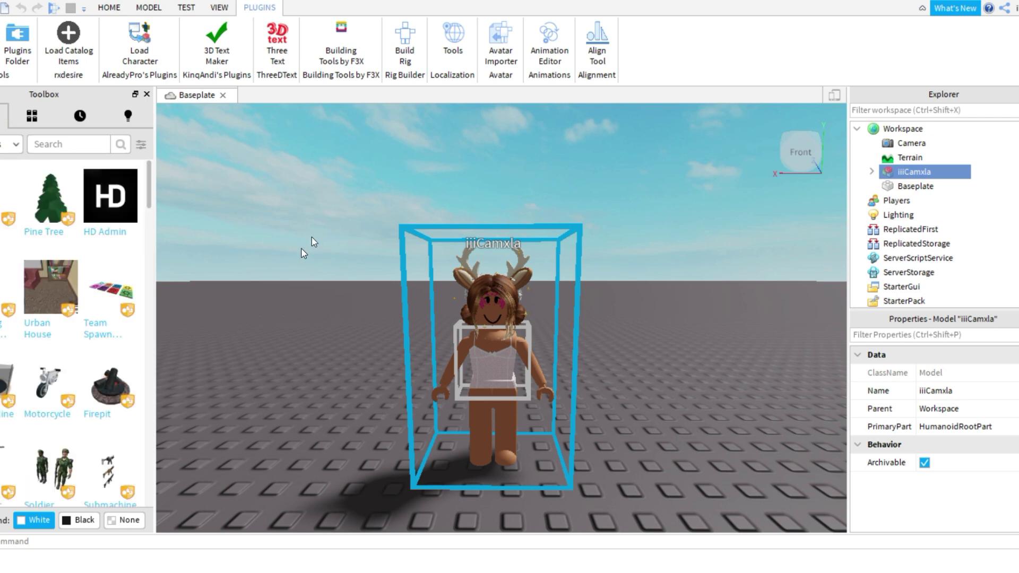
left_click(93, 145)
key("Return")
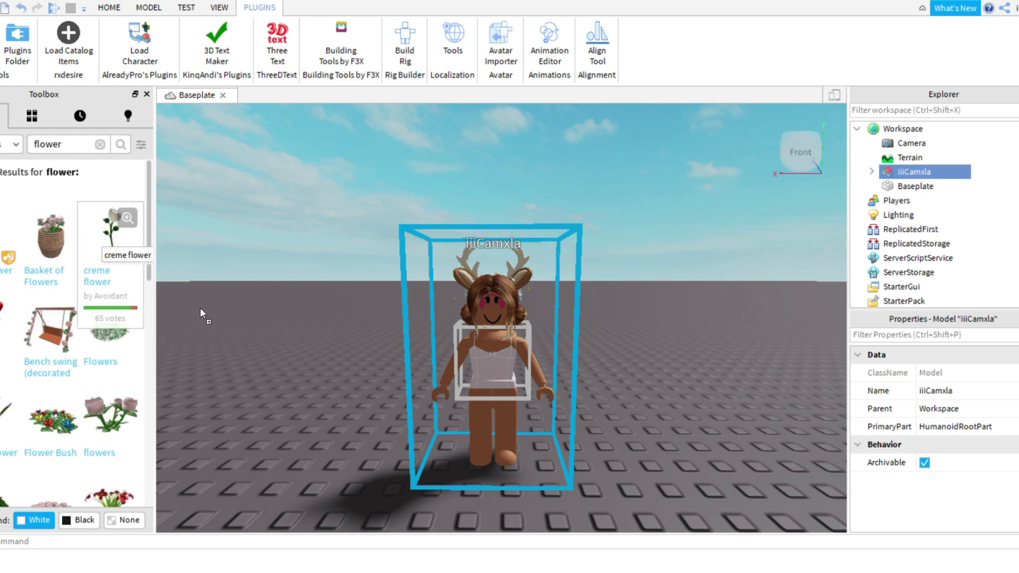
left_click_drag(200, 308, 398, 425)
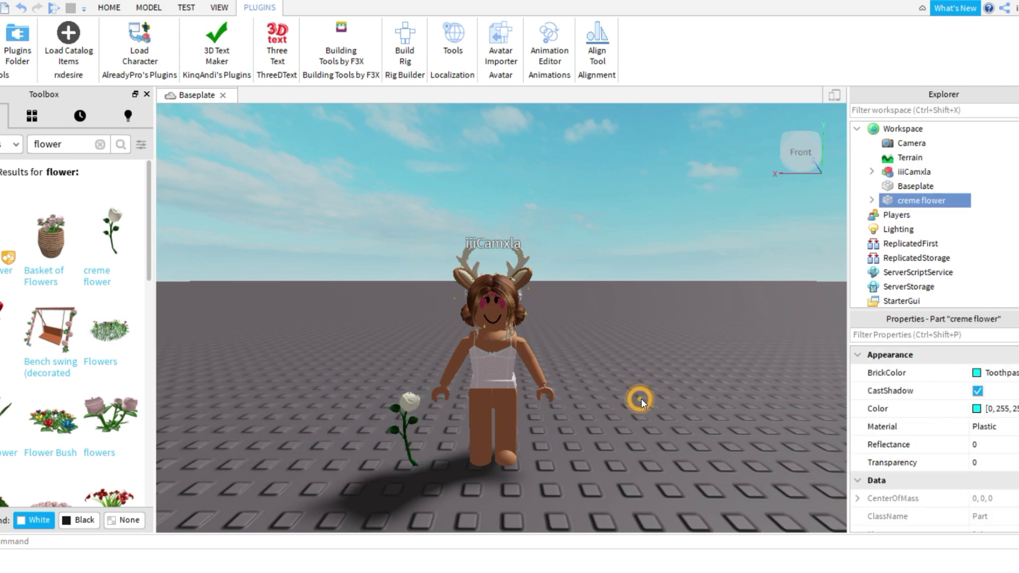
left_click(632, 435)
scroll(633, 450, "up", 5)
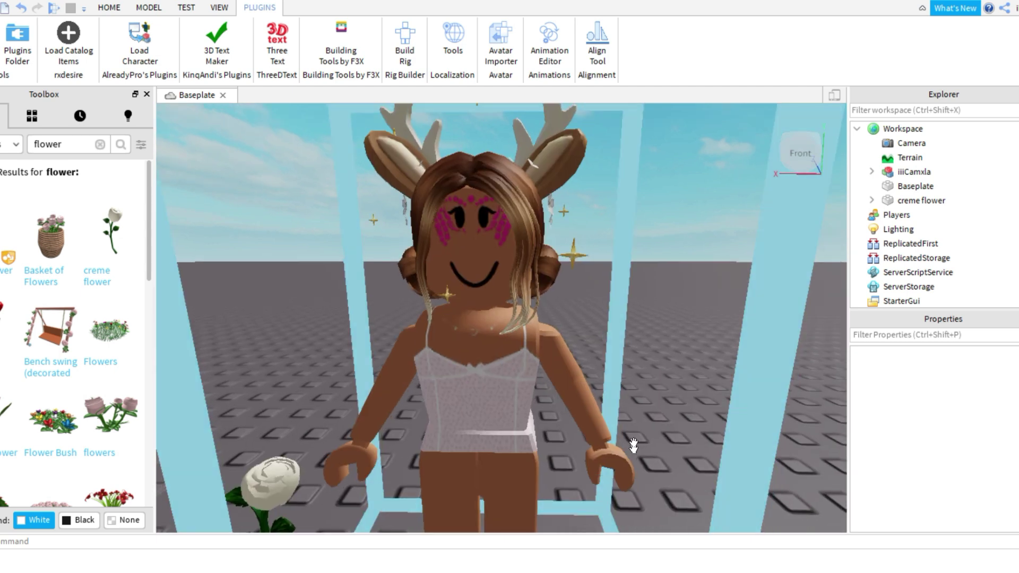
scroll(634, 451, "down", 5)
scroll(634, 450, "up", 2)
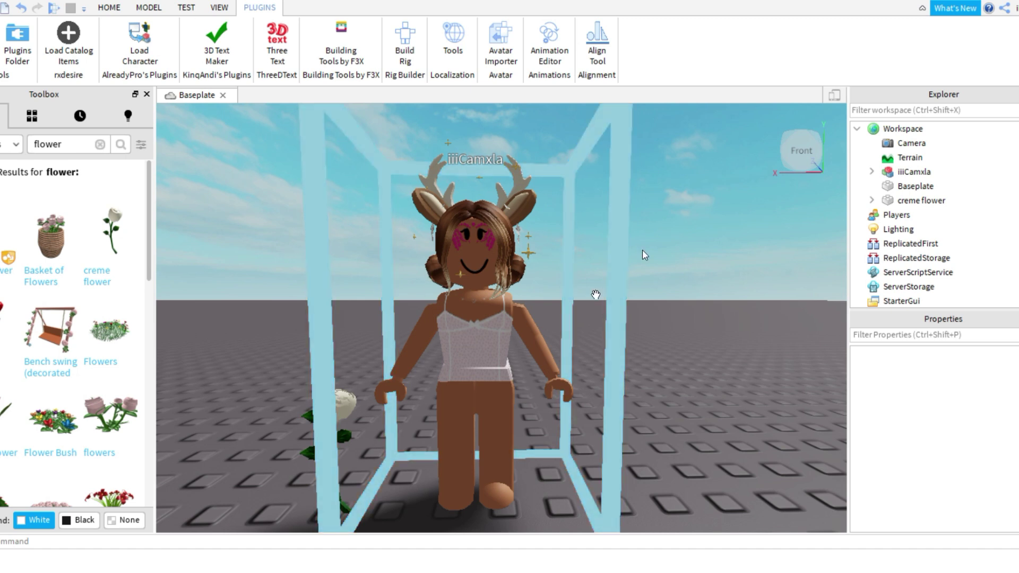
Step: Search the Toolbox images for "super super happy face" and copy the asset ID of a Super Super Happy Face result
left_click(101, 148)
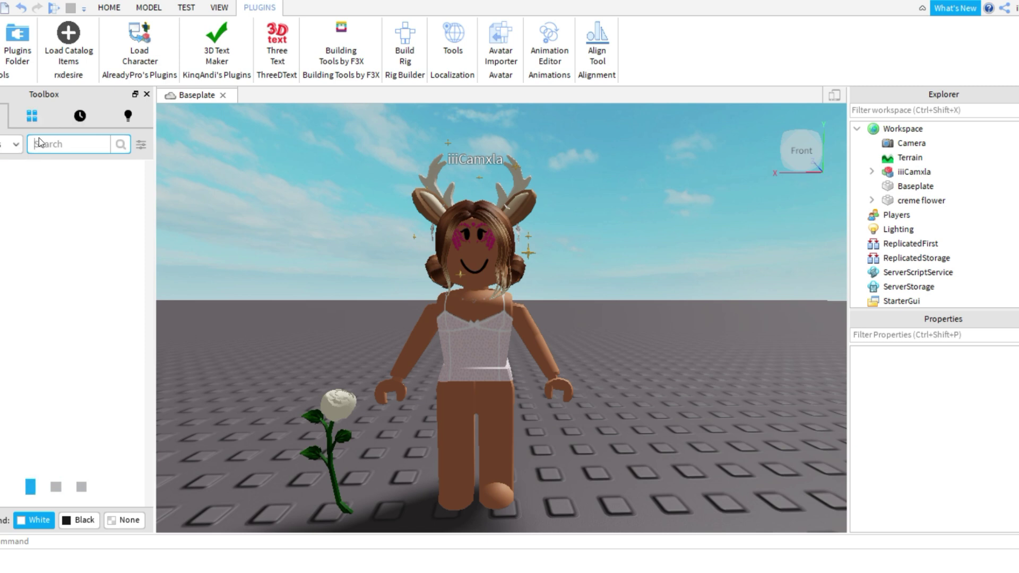
left_click(15, 144)
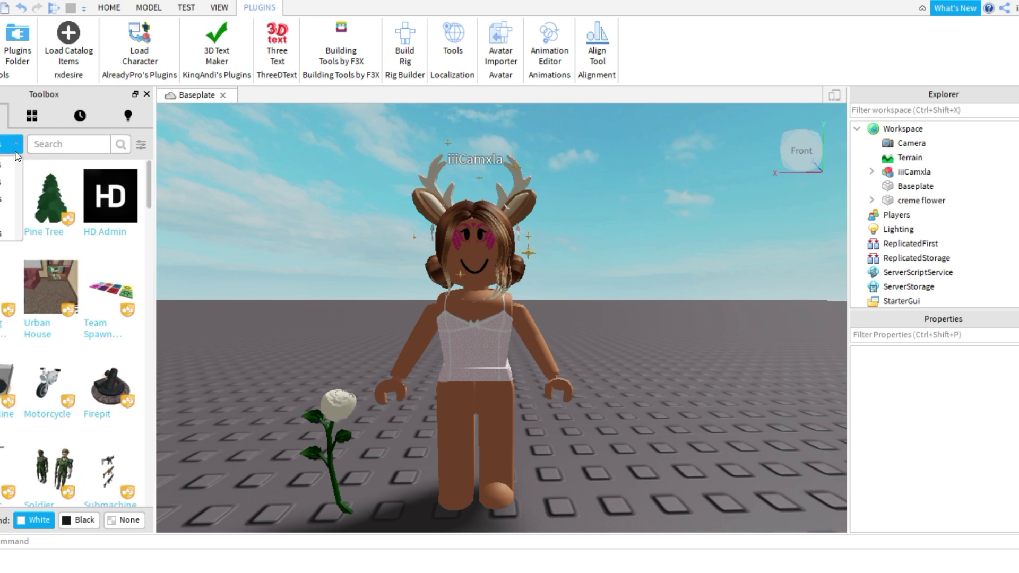
left_click(8, 182)
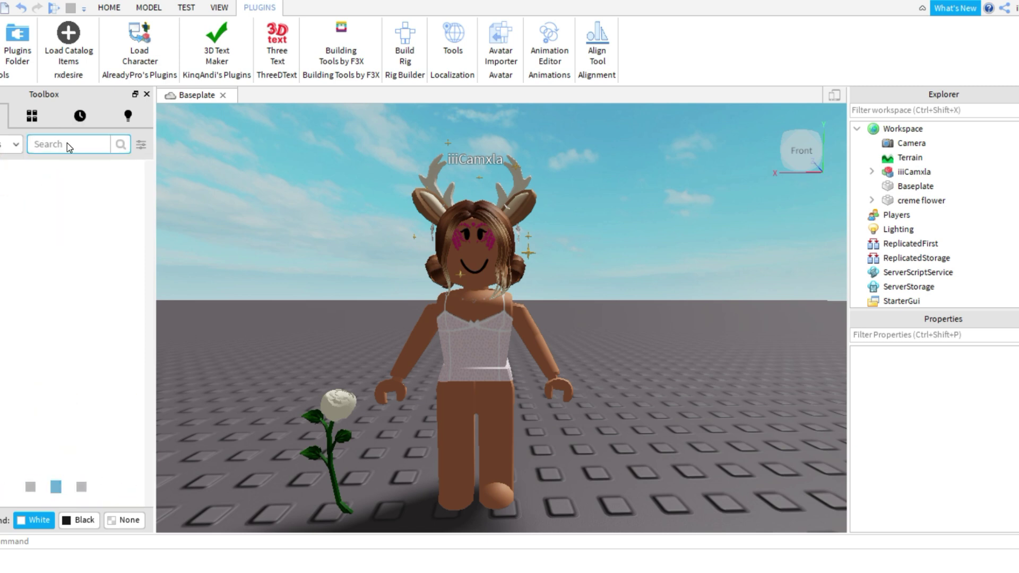
left_click(67, 144)
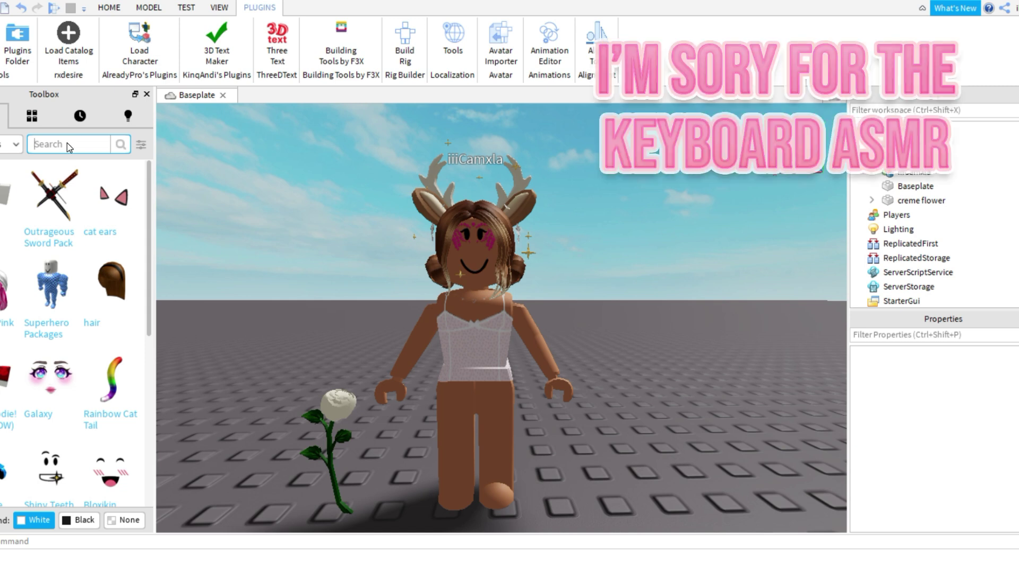
type("su")
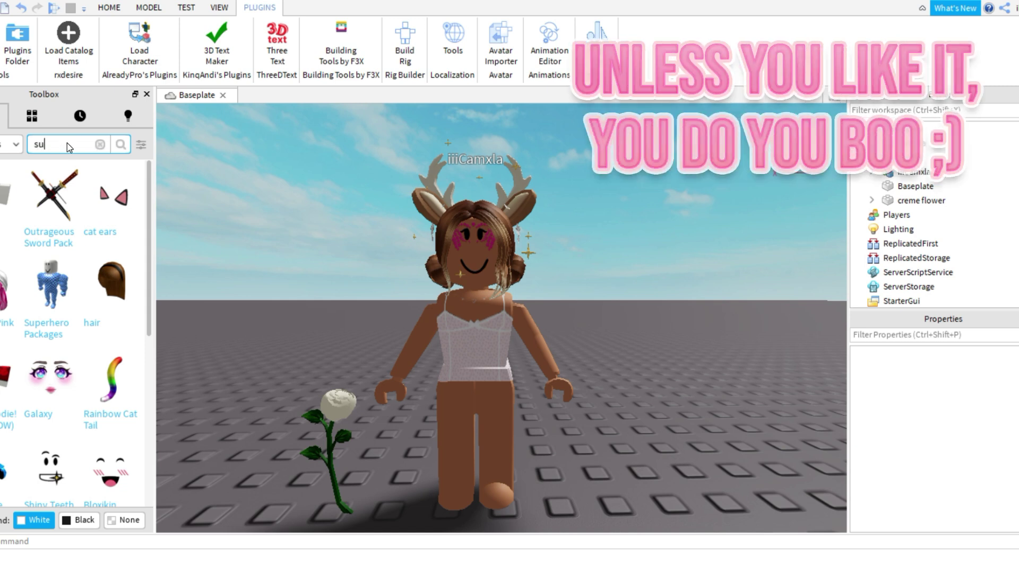
type("per super happy face")
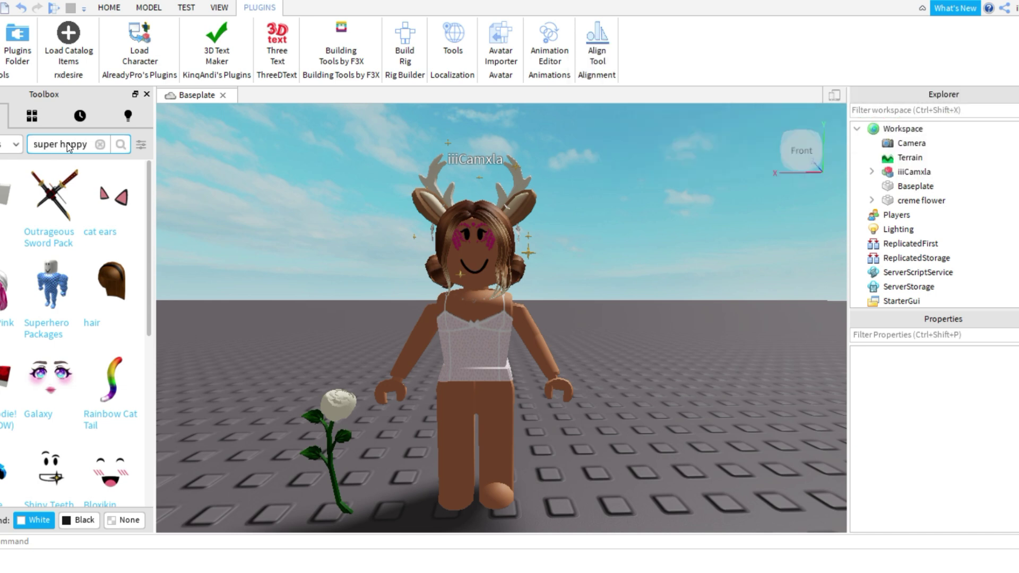
key("Return")
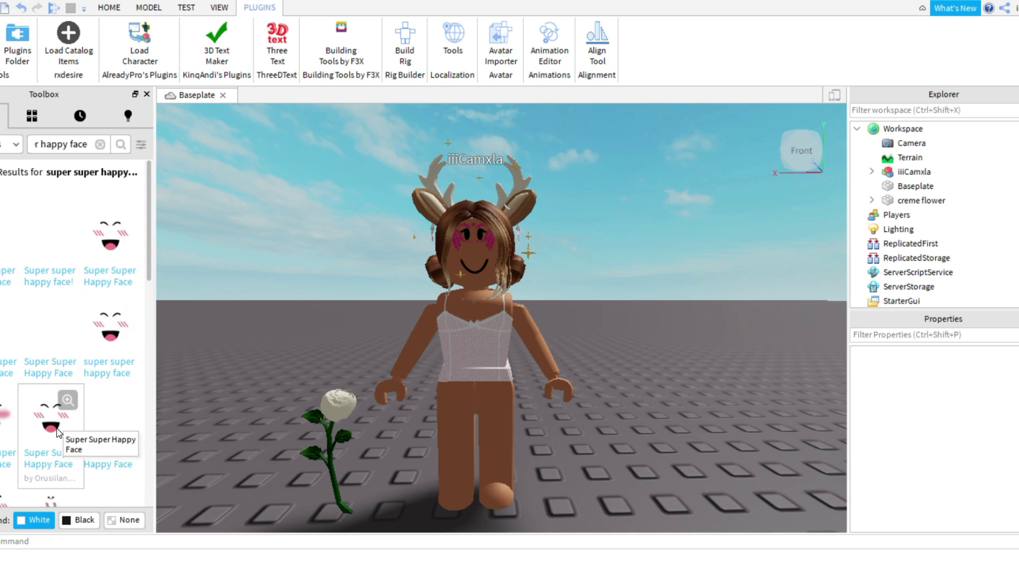
right_click(113, 460)
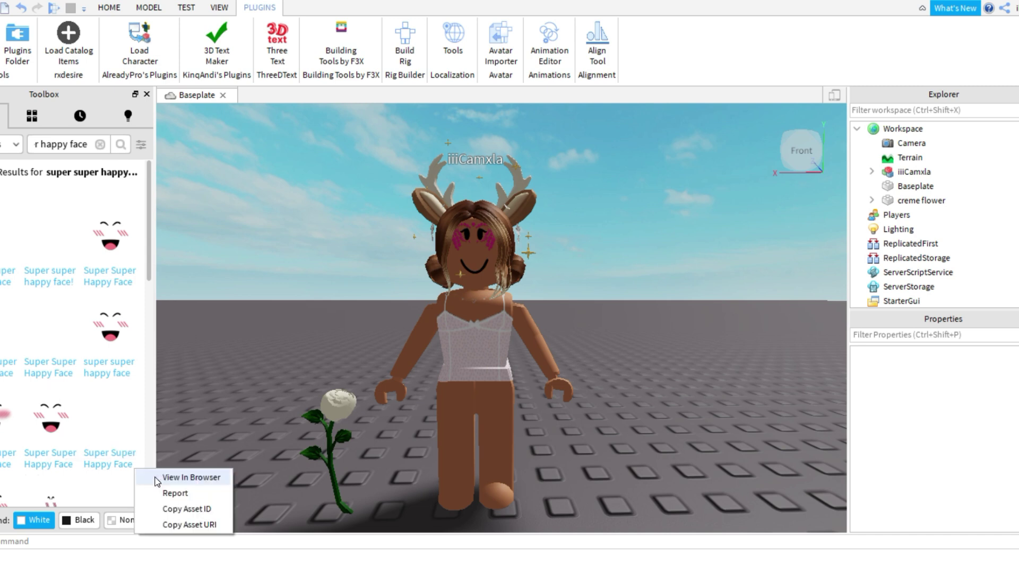
left_click(185, 509)
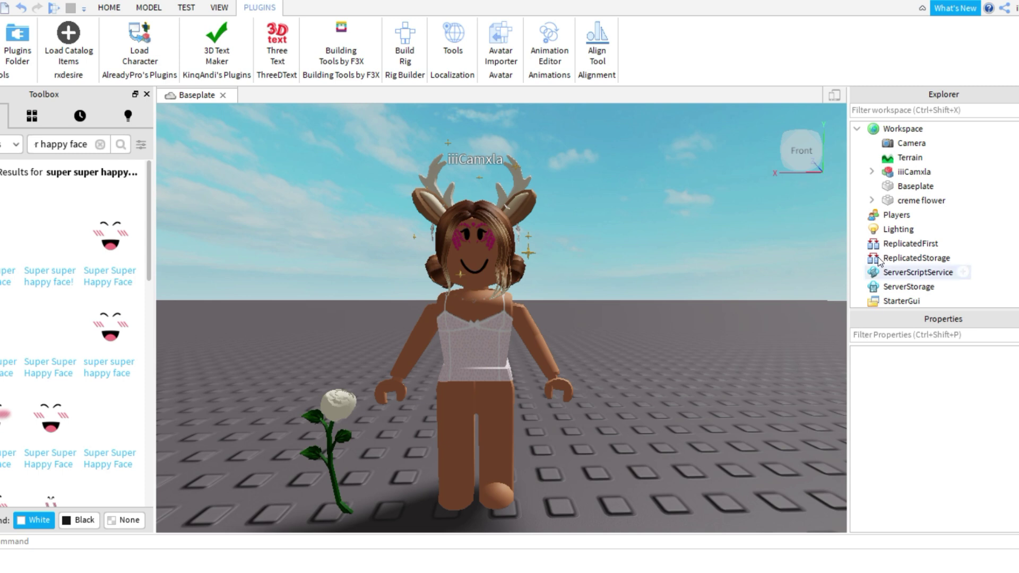
Step: Expand the avatar model and its Head in the Workspace hierarchy down to the face decal
left_click(873, 172)
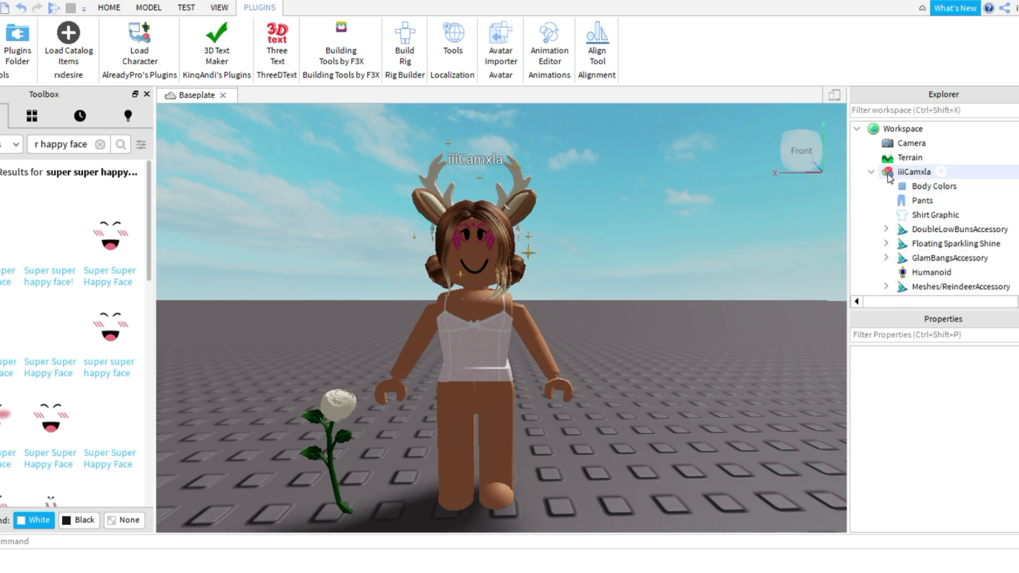
left_click(889, 172)
scroll(892, 171, "down", 2)
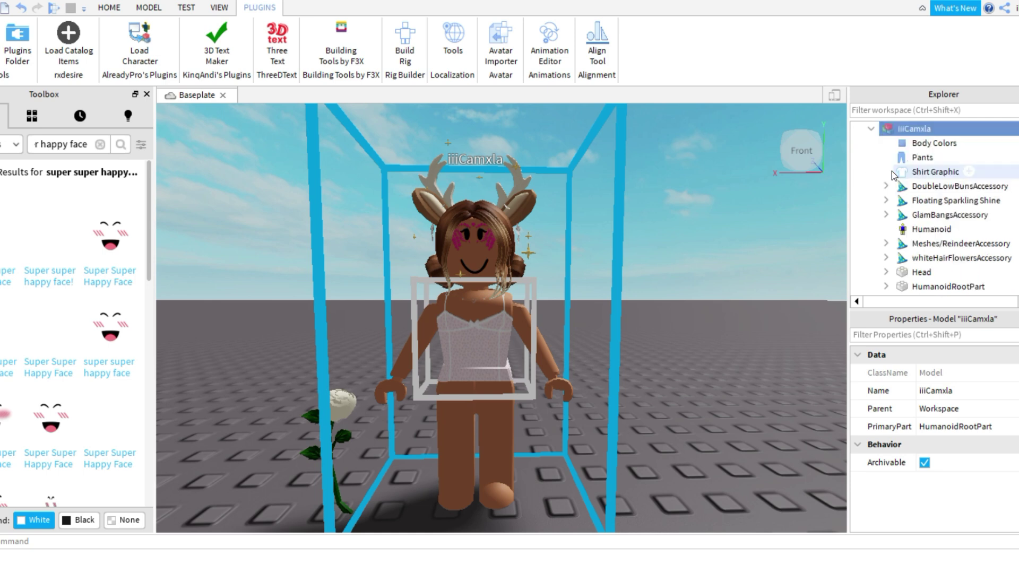
scroll(892, 171, "down", 1)
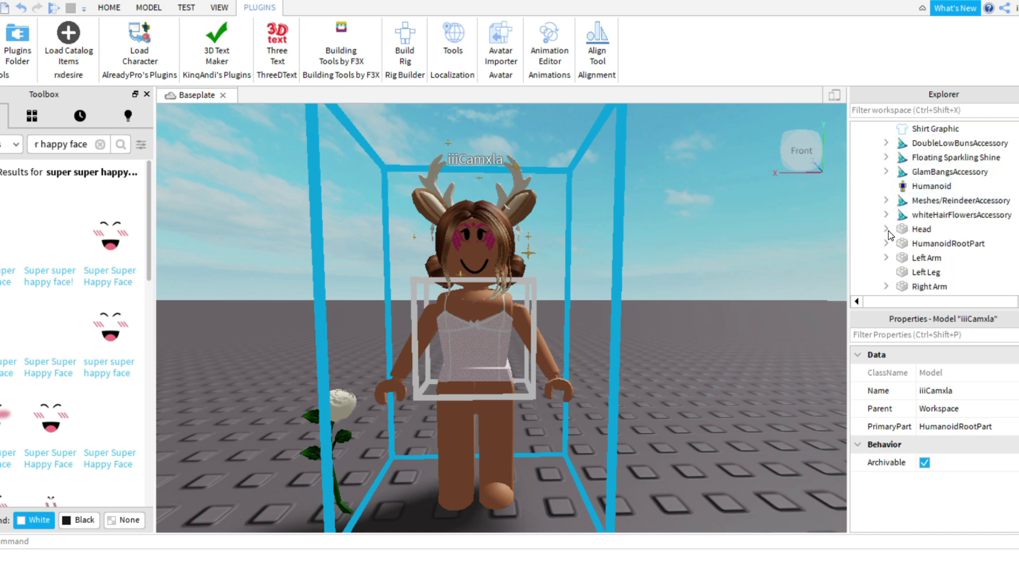
left_click(886, 229)
scroll(890, 235, "down", 2)
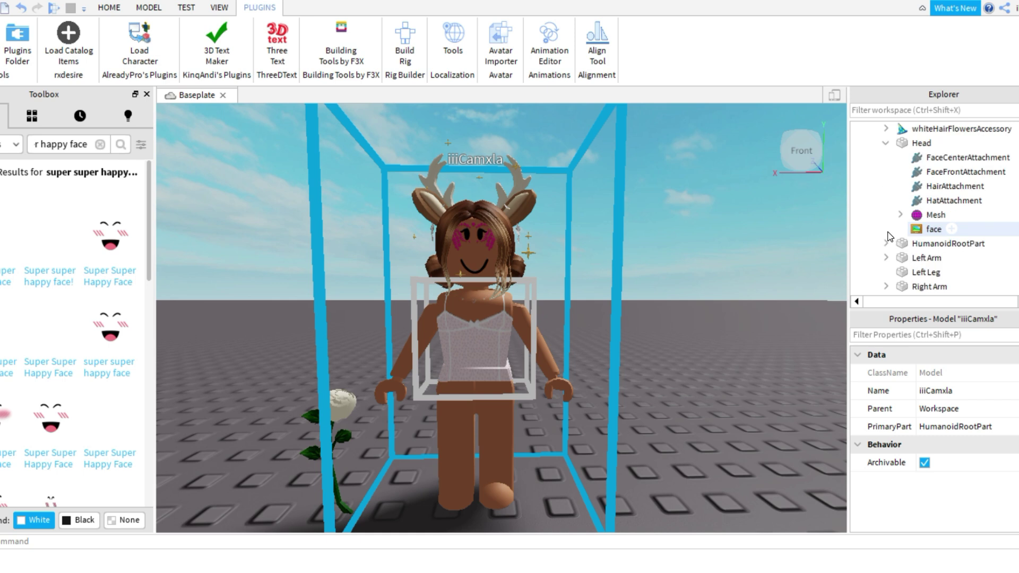
Step: Replace the texture of the head's face decal with the copied Super Super Happy Face asset ID and inspect the face
left_click(912, 232)
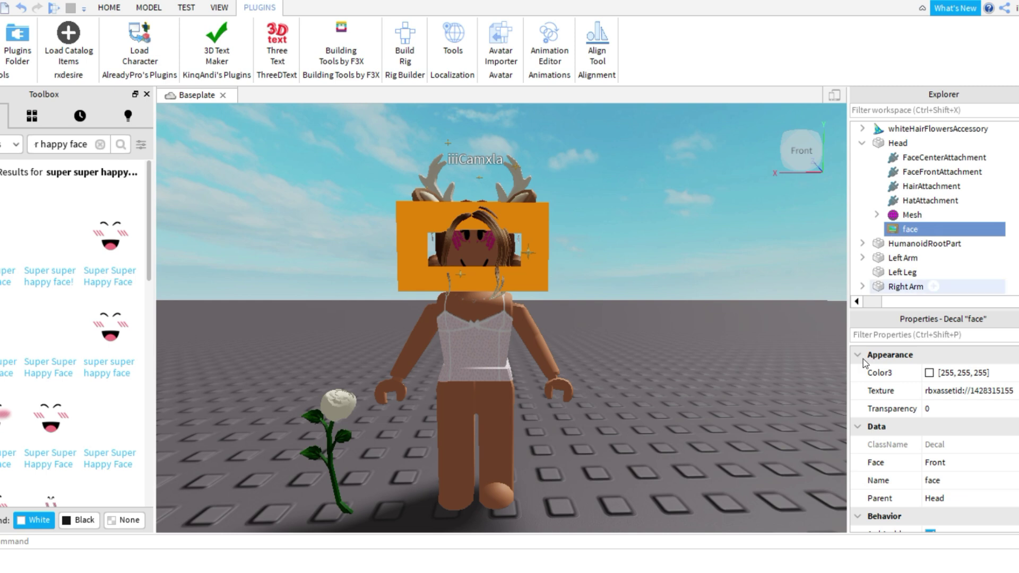
left_click(997, 393)
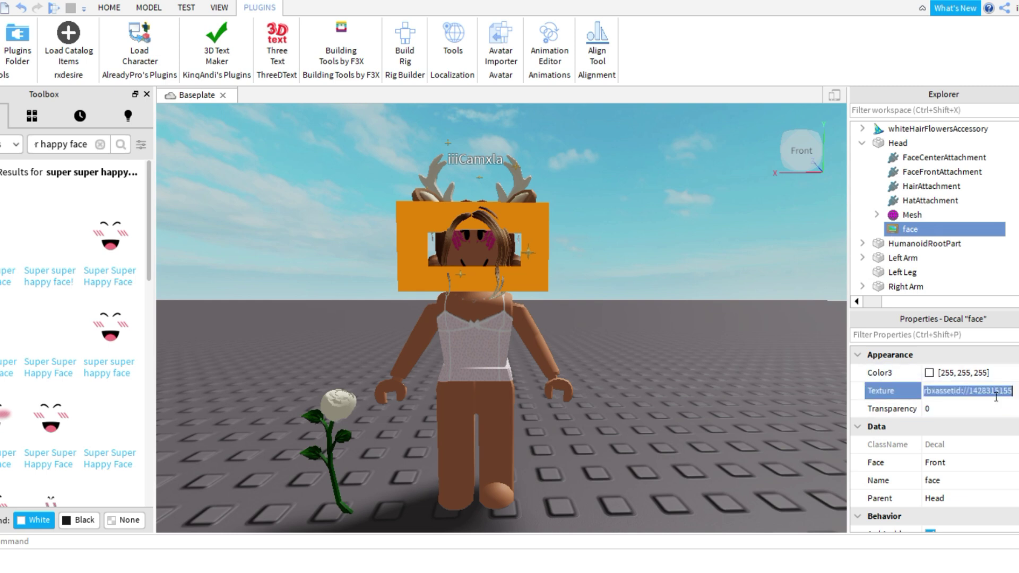
key("ctrl+v")
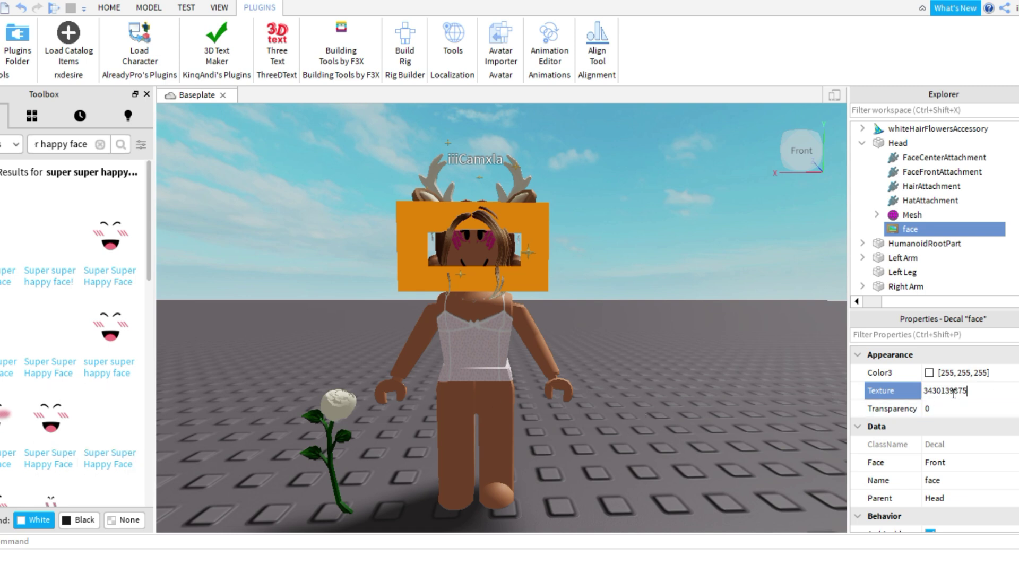
key("Return")
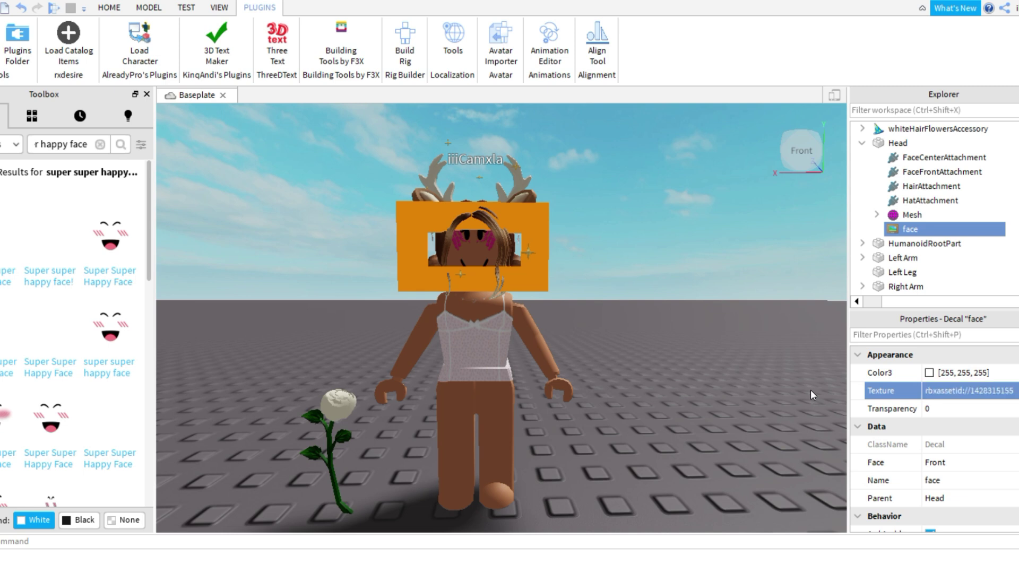
left_click(734, 373)
right_click_drag(683, 375, 679, 372)
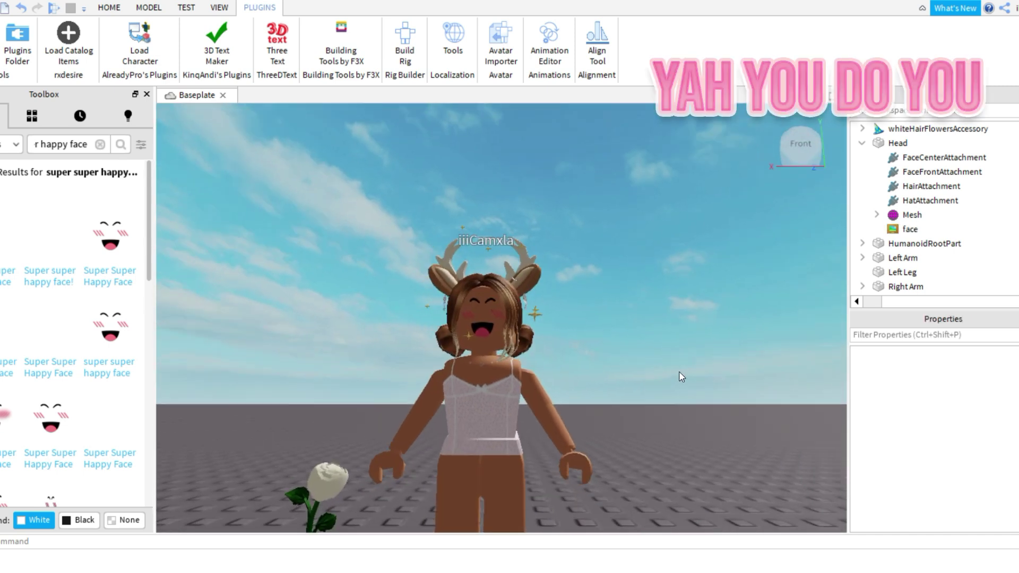
scroll(679, 371, "up", 4)
scroll(680, 372, "down", 4)
scroll(679, 371, "up", 5)
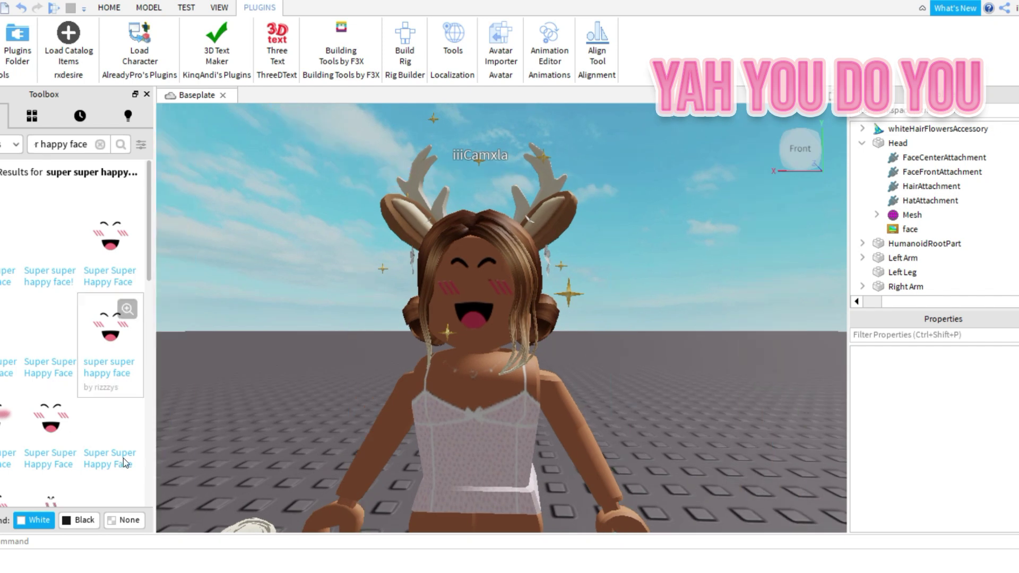
scroll(679, 372, "down", 5)
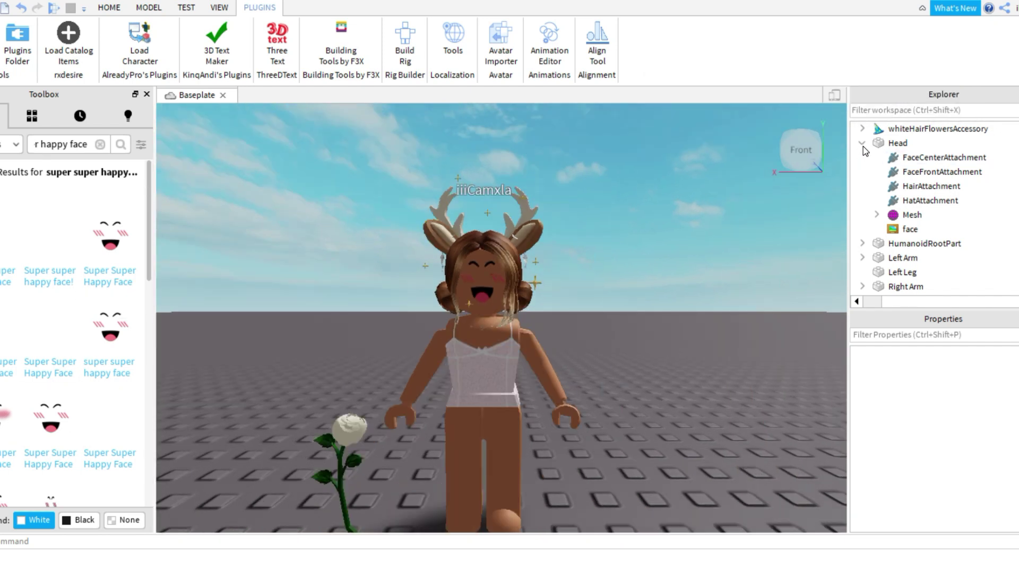
Step: Collapse the avatar's hierarchy and export the avatar model as an OBJ file
left_click(863, 144)
scroll(863, 147, "up", 5)
left_click(878, 179)
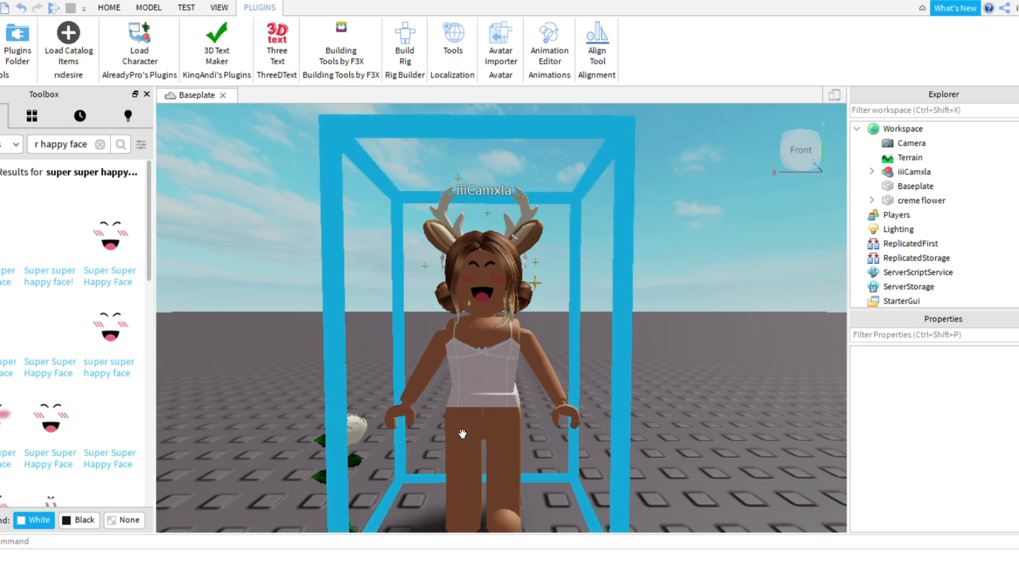
right_click(890, 172)
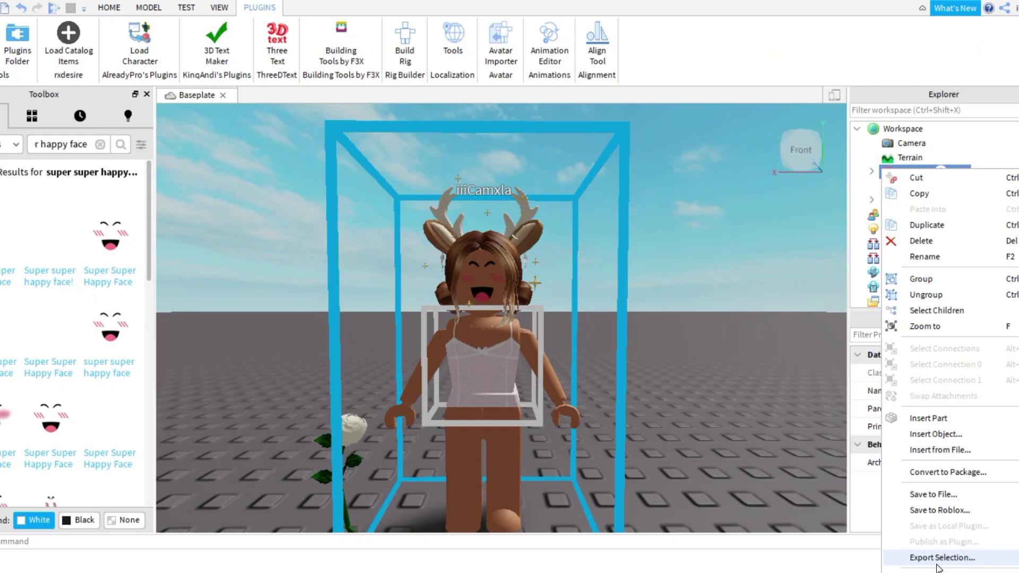
left_click(938, 564)
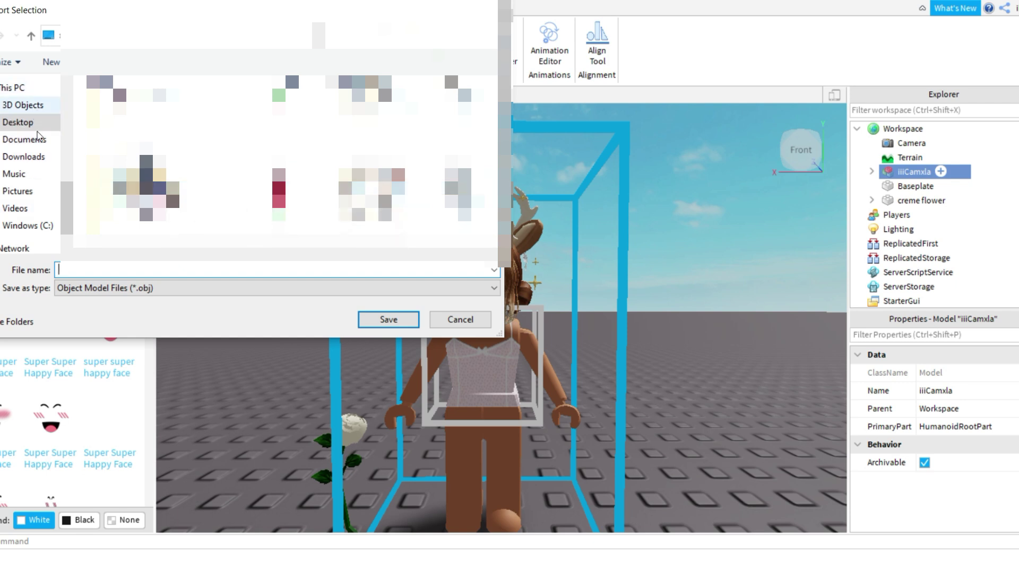
left_click(396, 316)
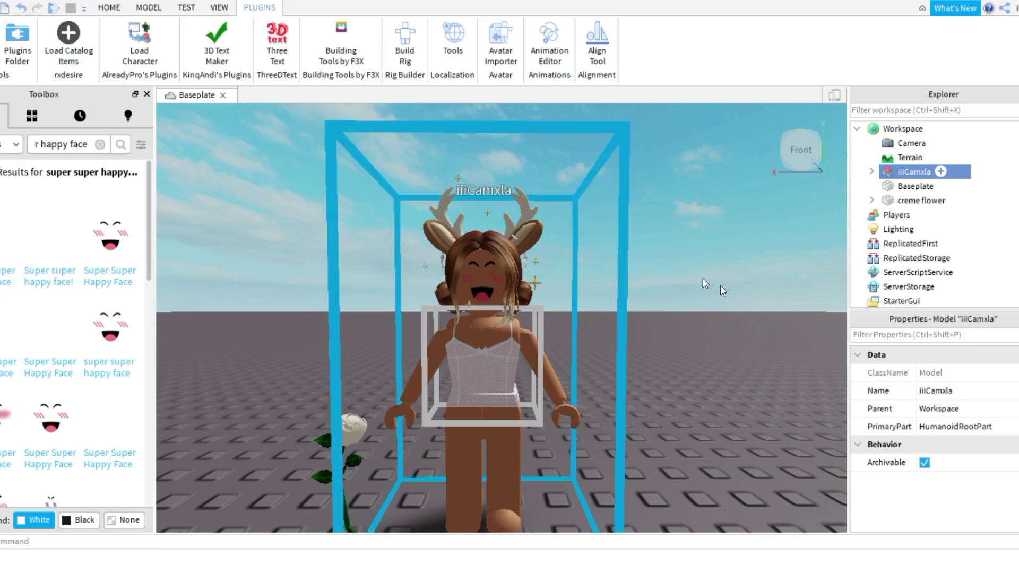
left_click(791, 345)
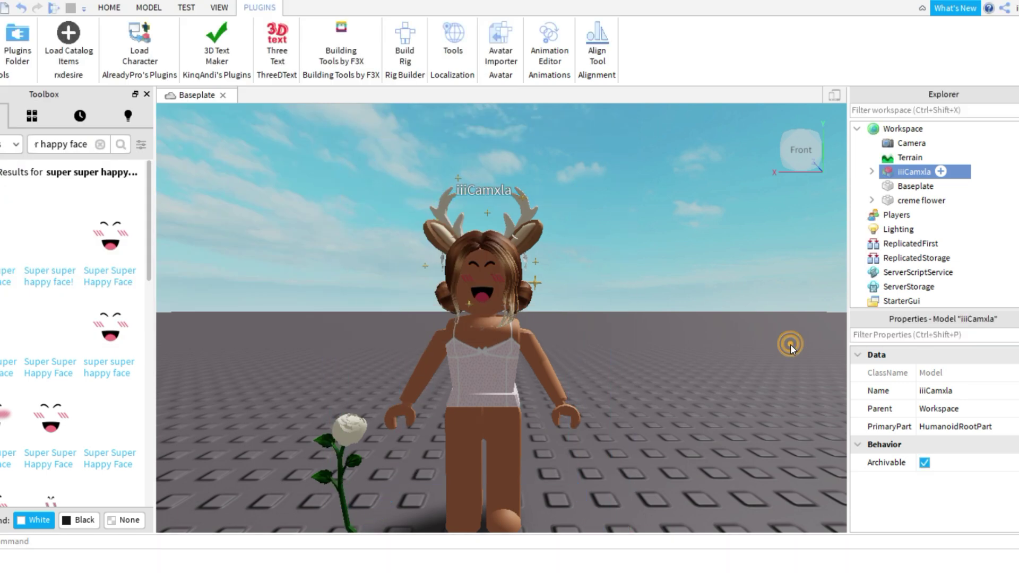
Step: Export the creme flower as an OBJ file
right_click(910, 206)
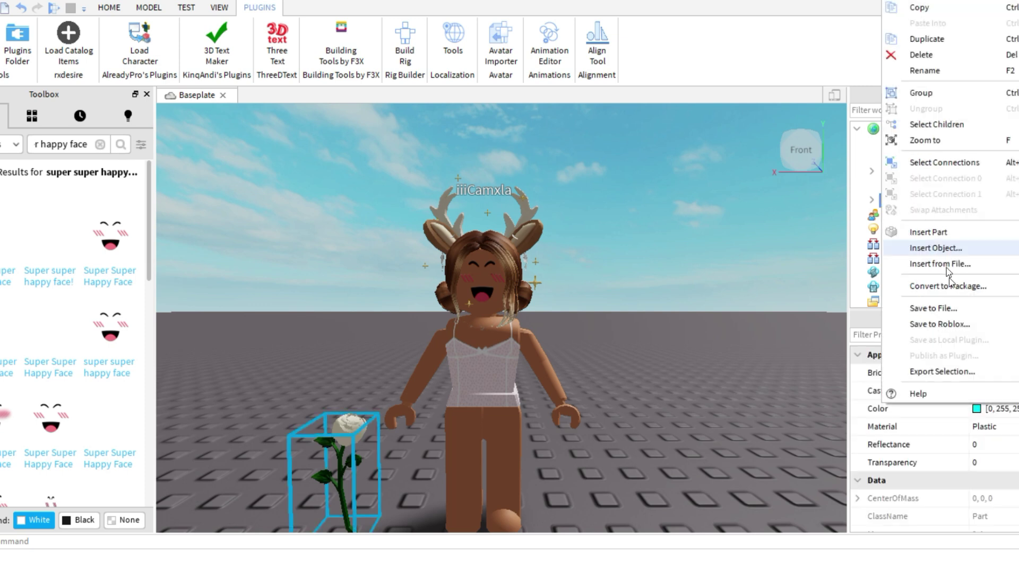
left_click(927, 368)
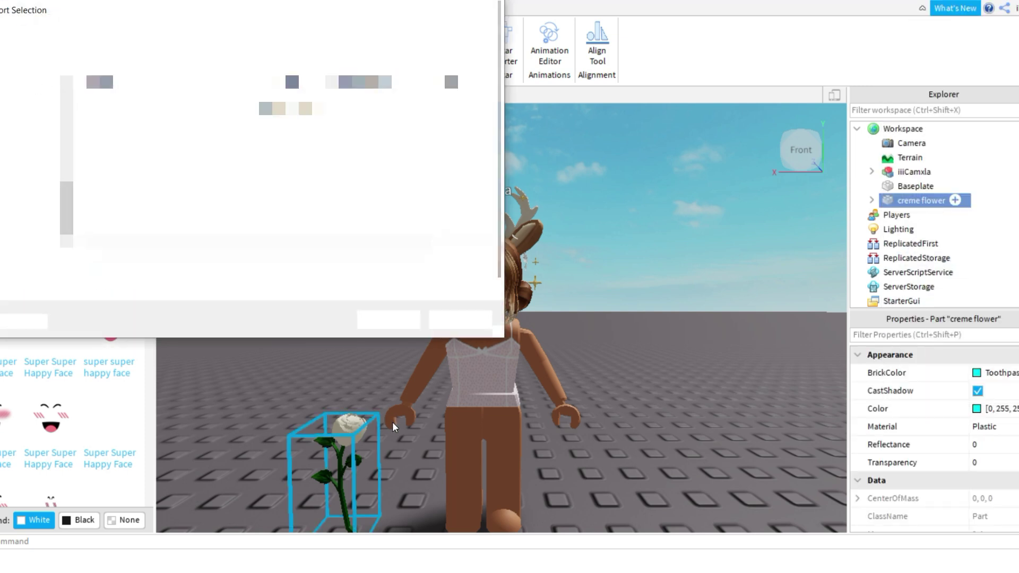
left_click(389, 320)
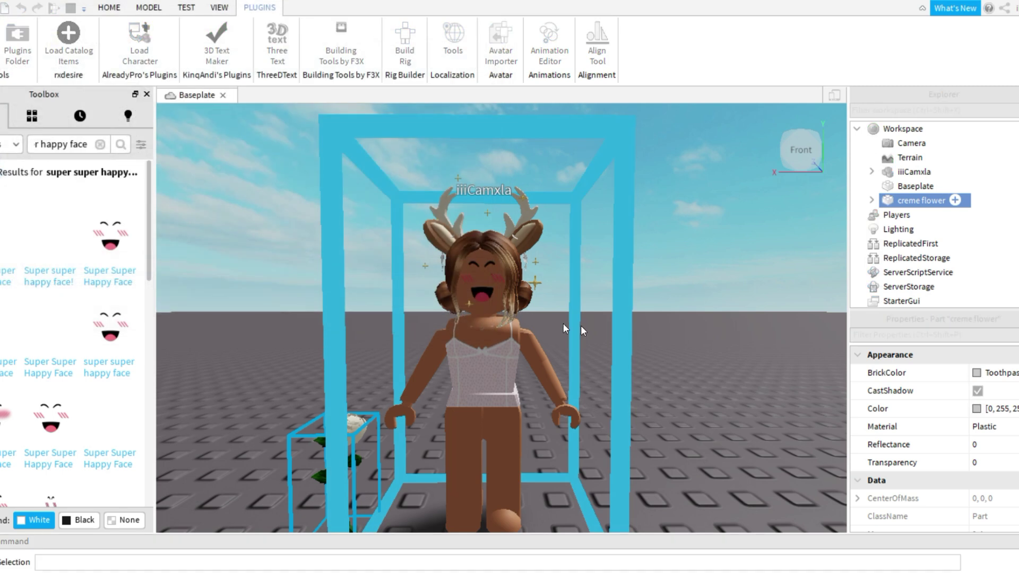
left_click(730, 353)
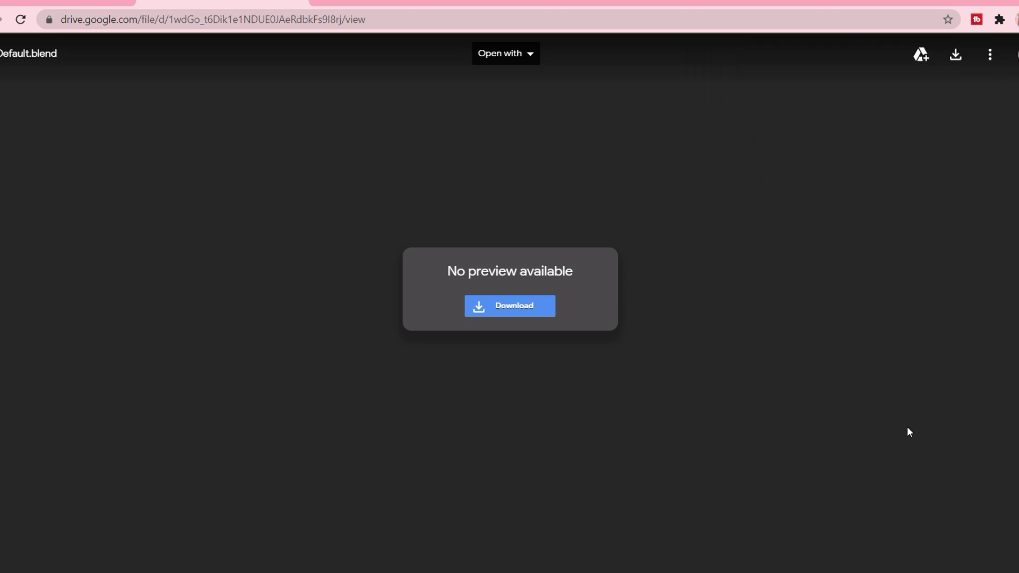
Step: Download the Default.blend rig file from Google Drive and open it in Blender
left_click(516, 305)
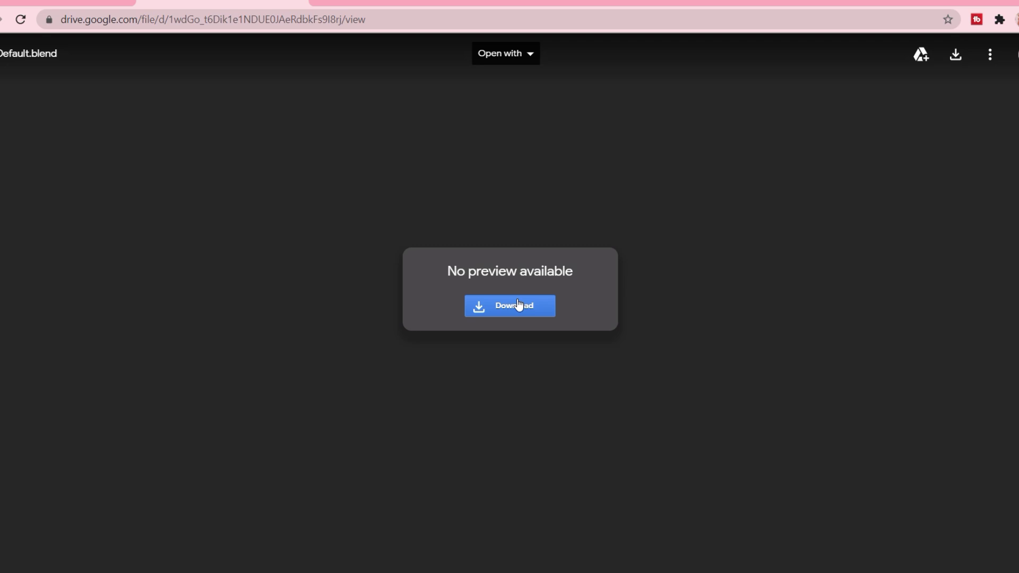
left_click(519, 304)
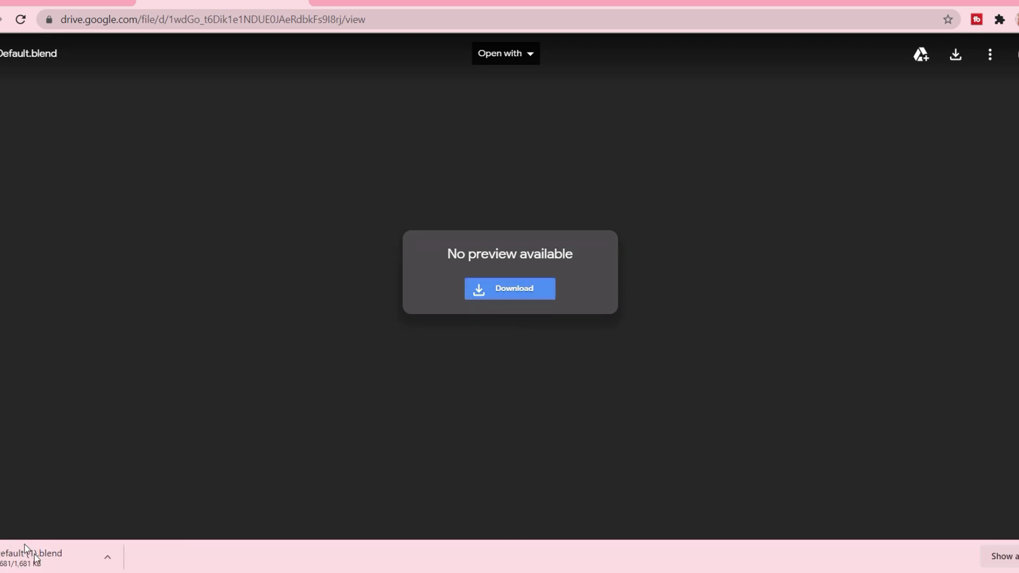
left_click(39, 556)
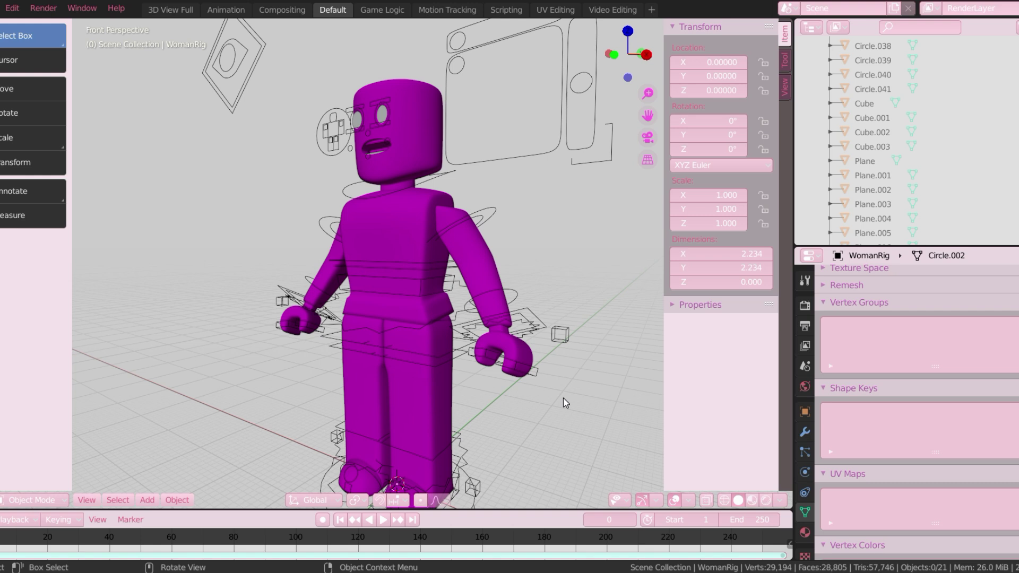
Step: Delete the rig's head together with its eyes, mouth and facial control shapes
key("shift+grave")
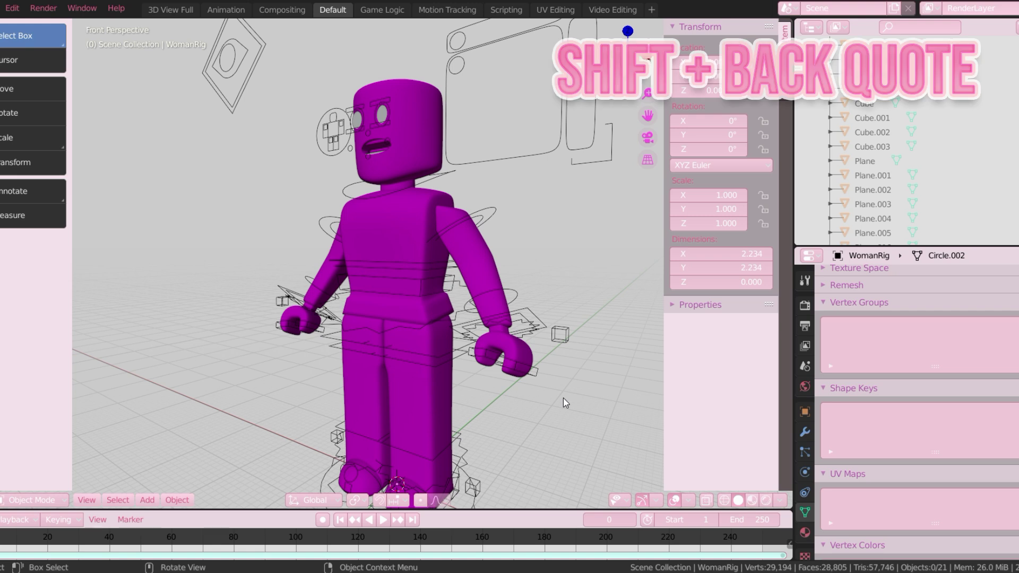
key("shift")
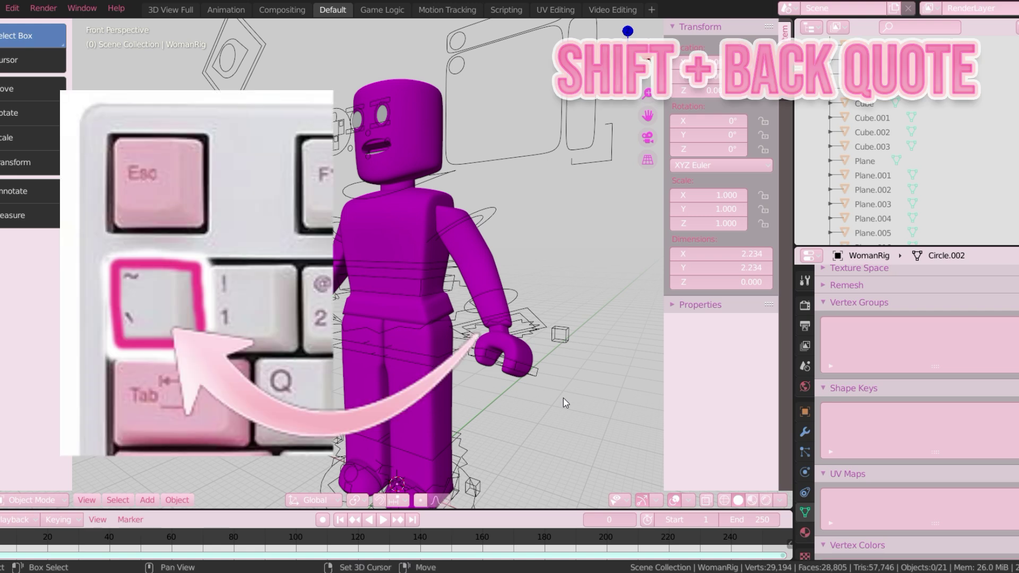
key("shift+grave")
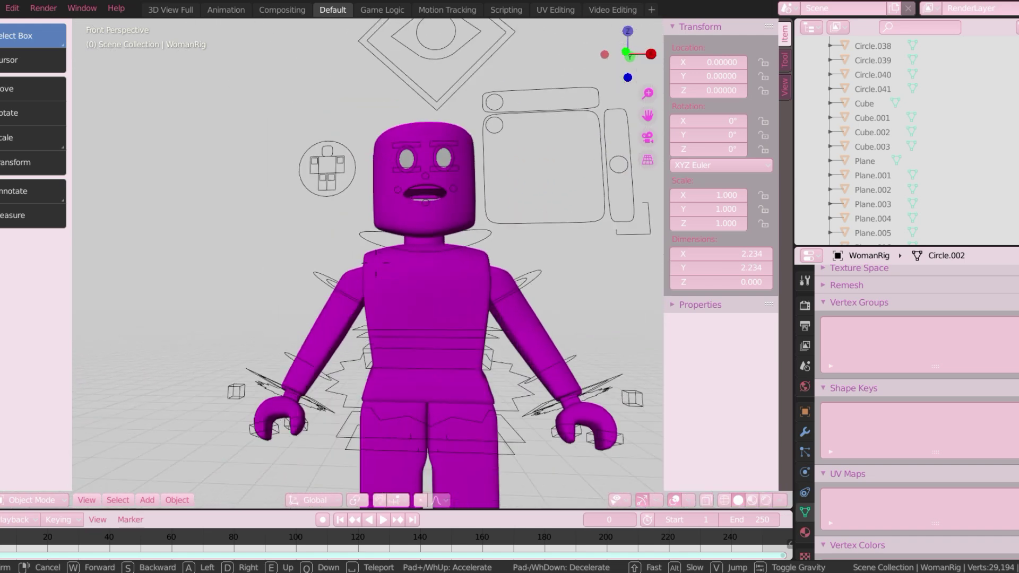
key("w")
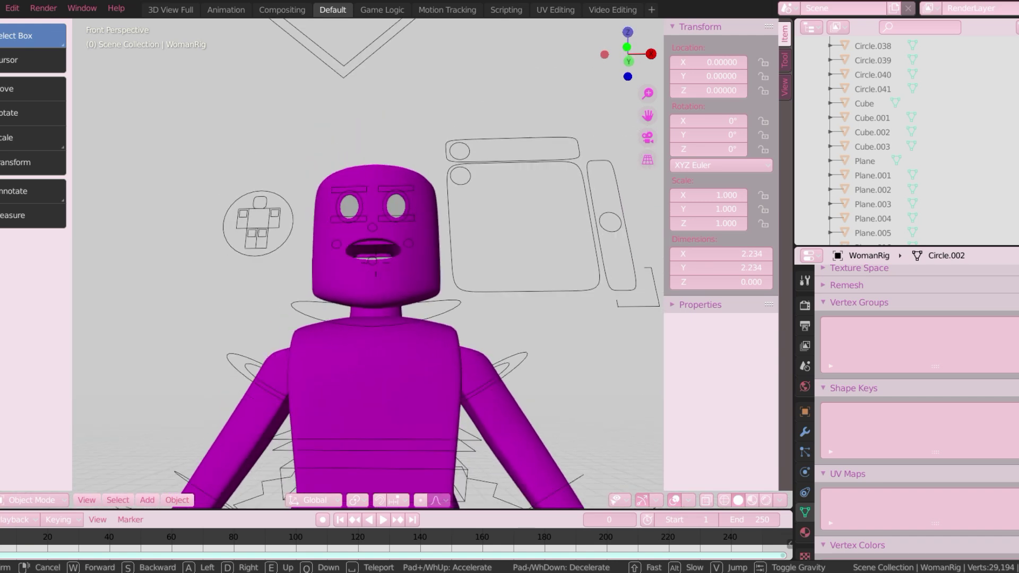
left_click(375, 263)
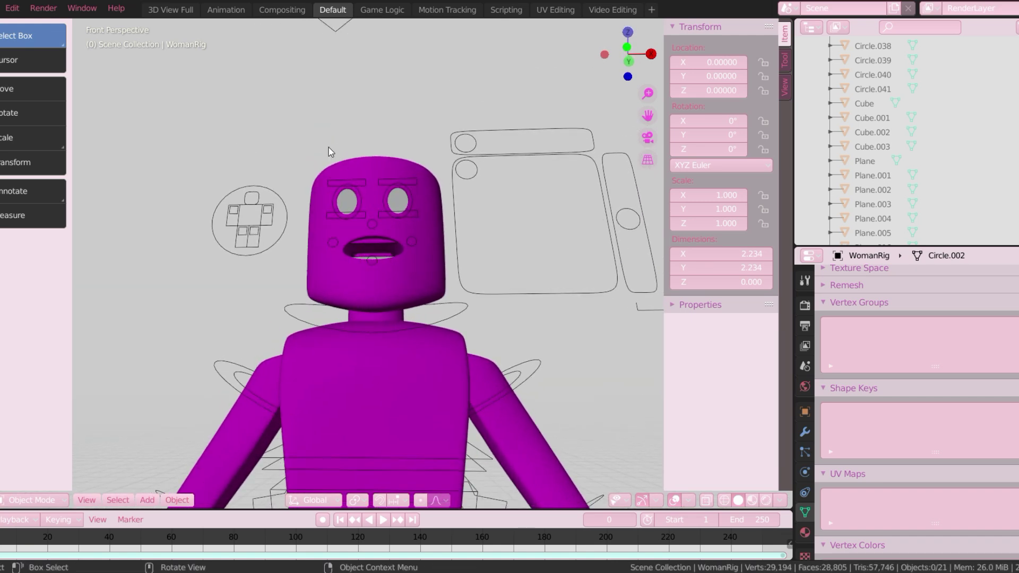
left_click_drag(304, 125, 432, 270)
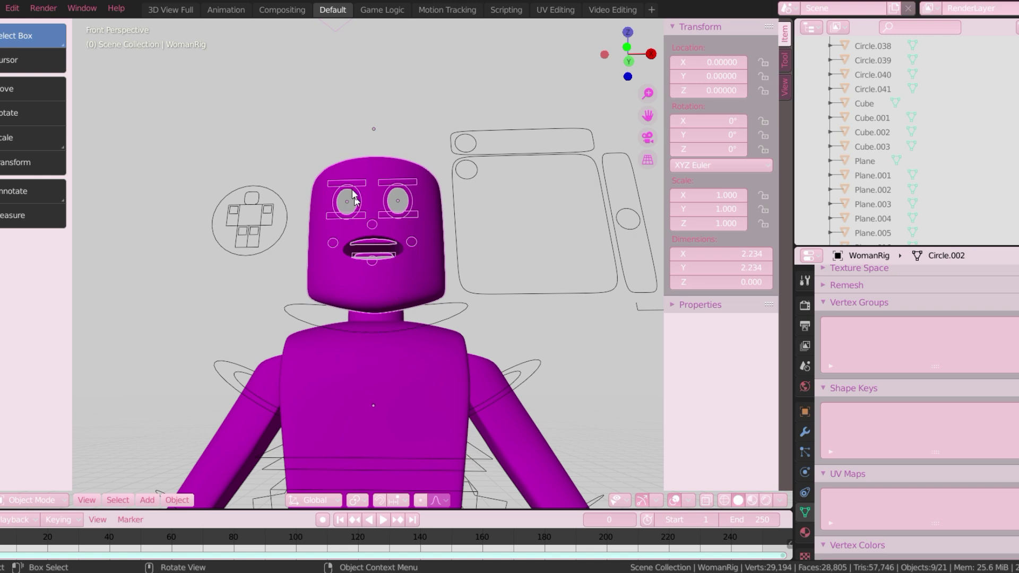
key("x")
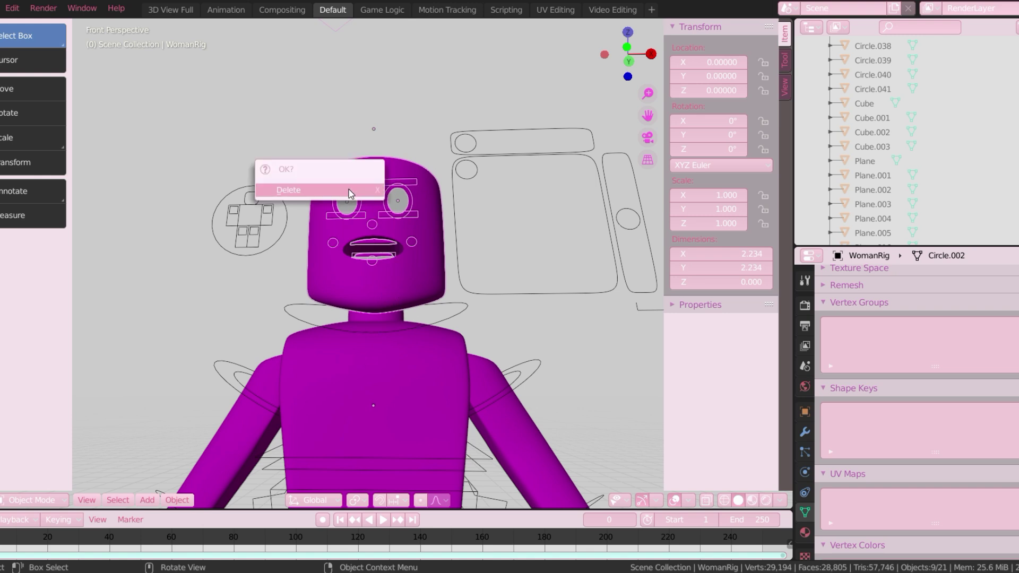
left_click(350, 192)
Step: Select the rig's torso and split the 3D viewport into two stacked areas
key("shift+grave")
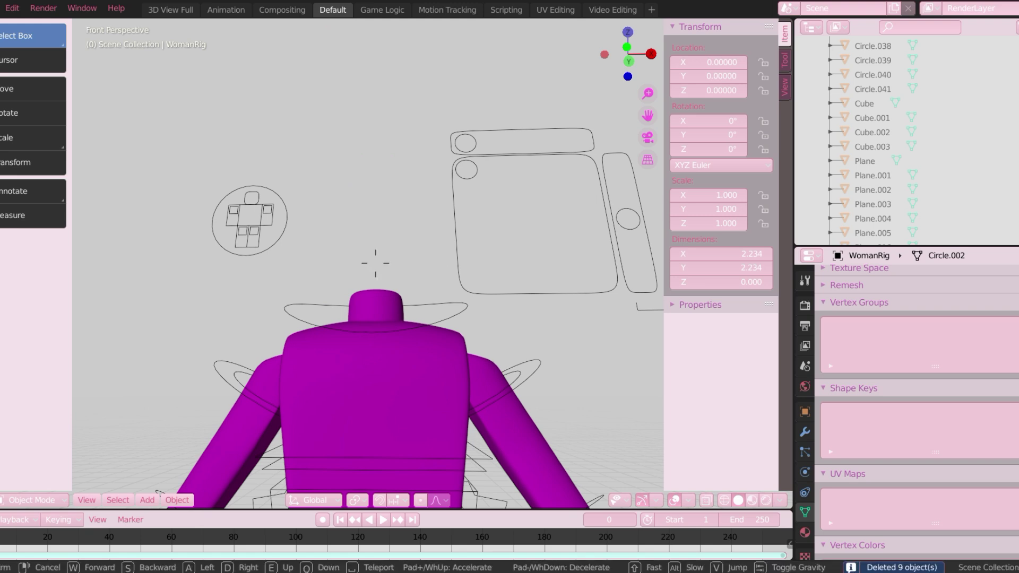
key("s")
key("w")
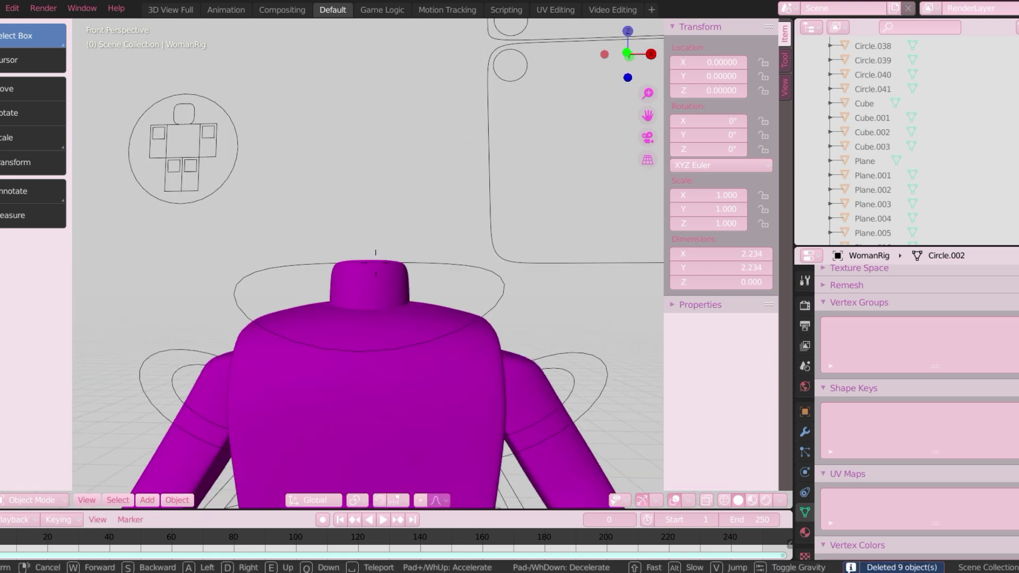
key("s")
key("w")
left_click(376, 262)
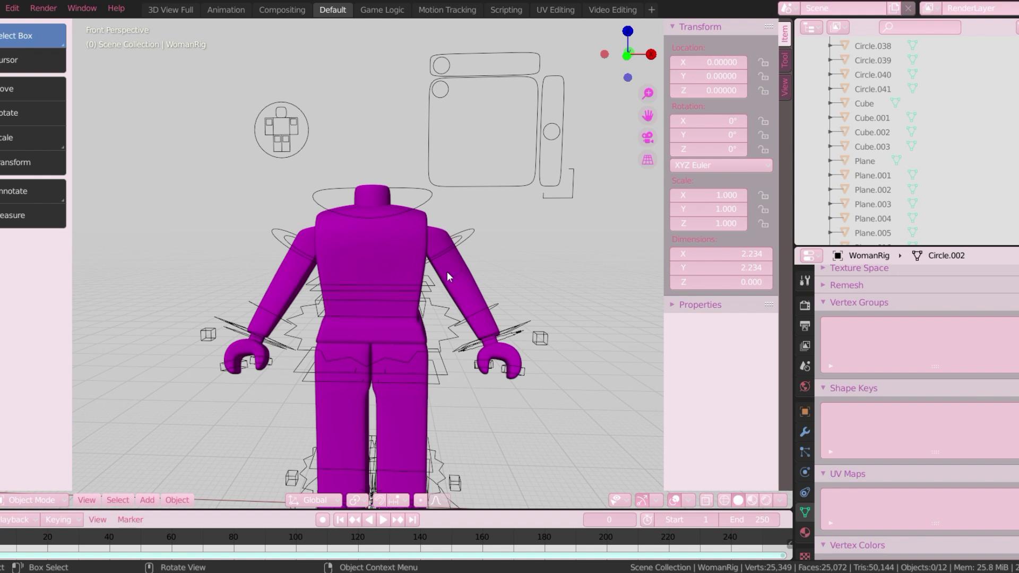
left_click(388, 258)
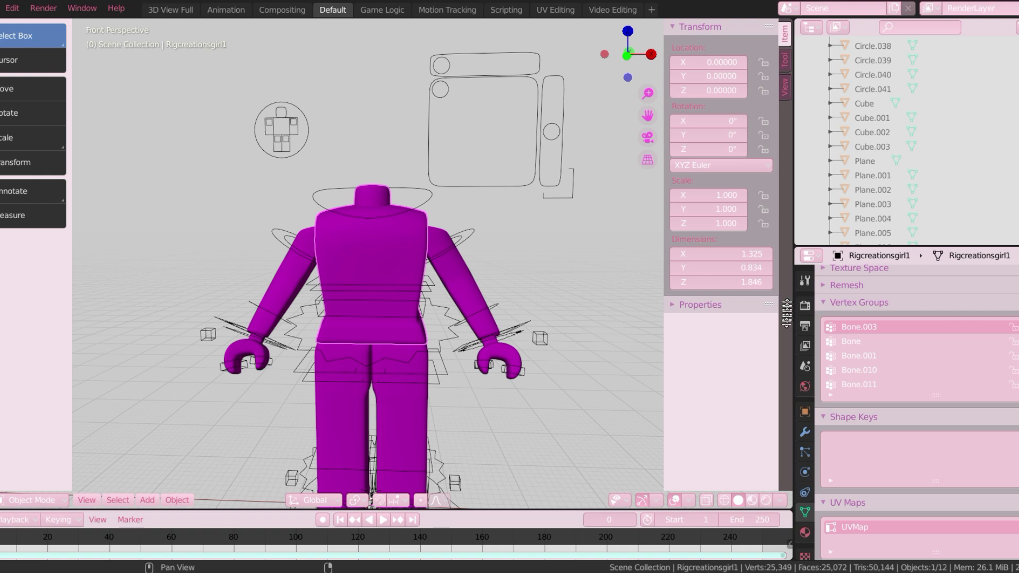
left_click(786, 332)
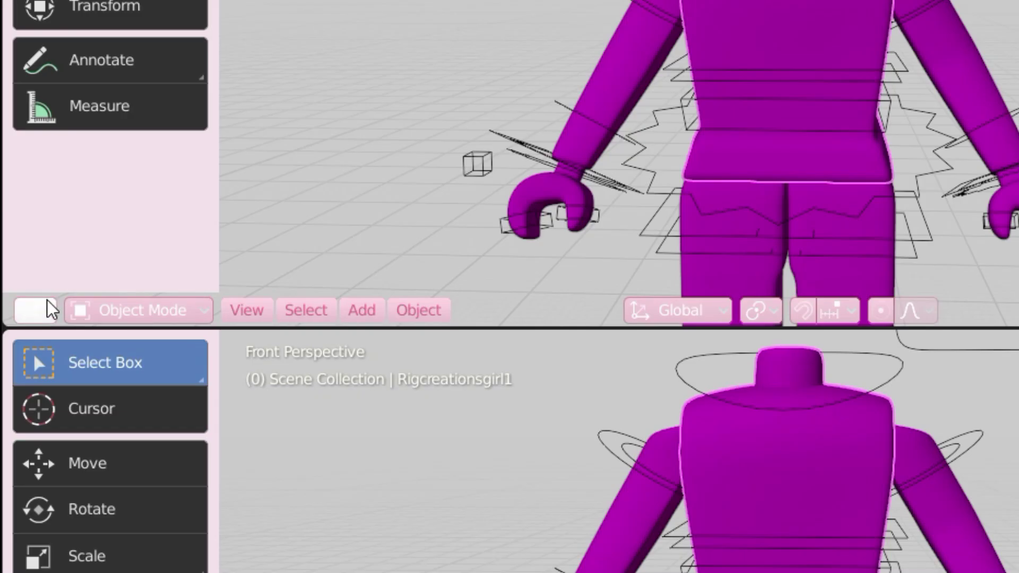
Step: Switch the upper area to the Shader Editor to show the Texture node of the torso's material
left_click(46, 302)
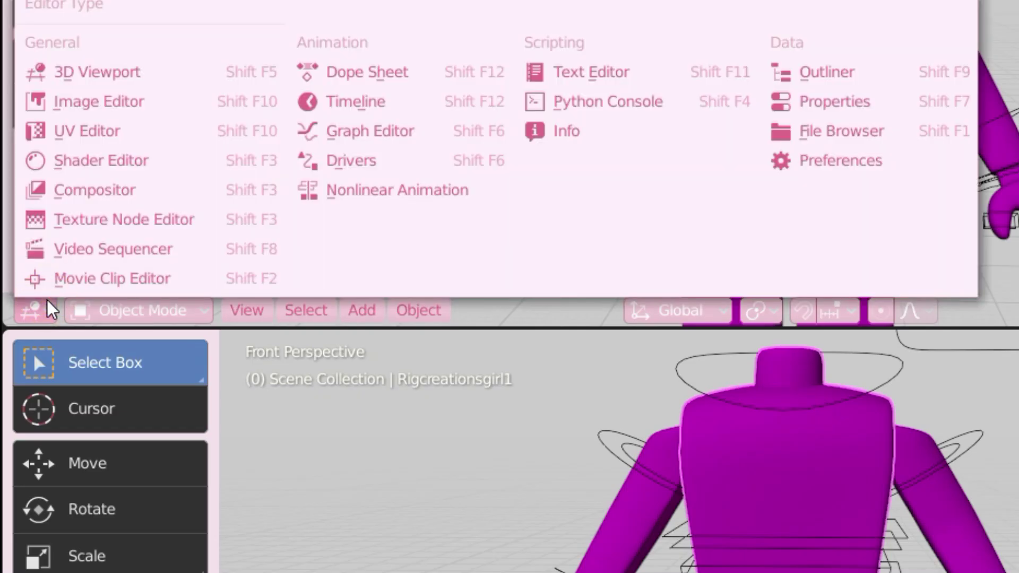
left_click(82, 169)
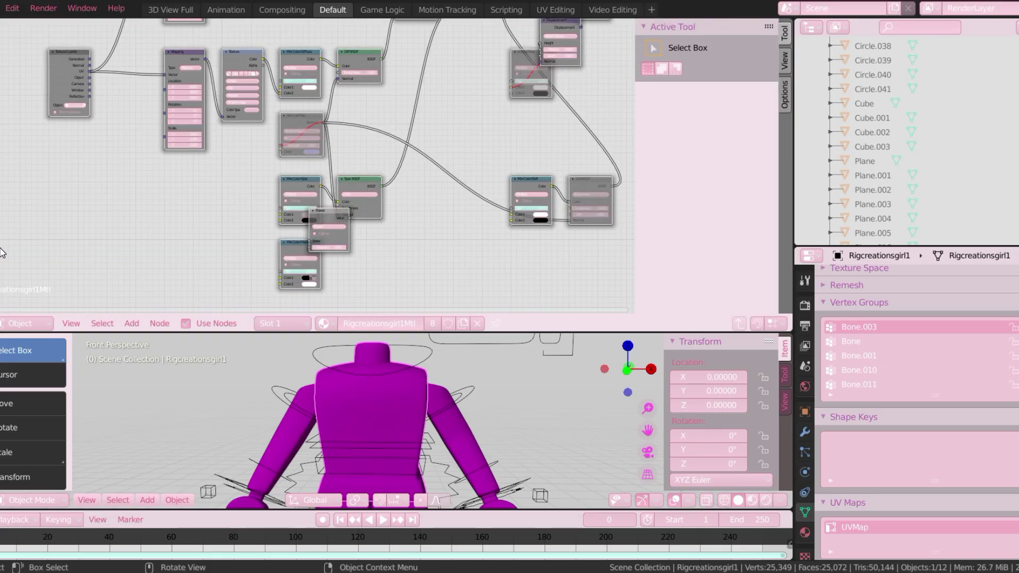
scroll(194, 210, "up", 3)
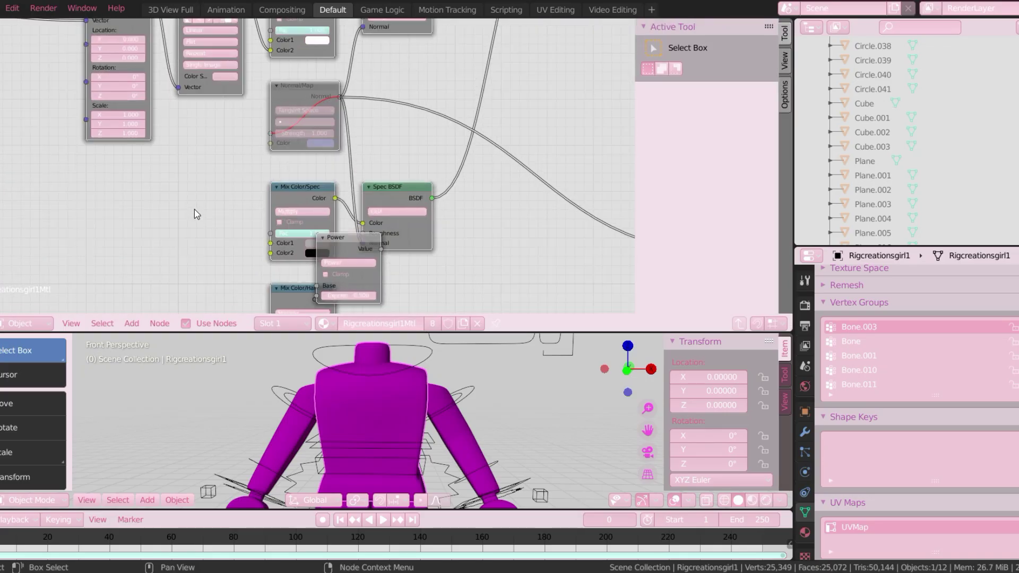
scroll(194, 209, "up", 2)
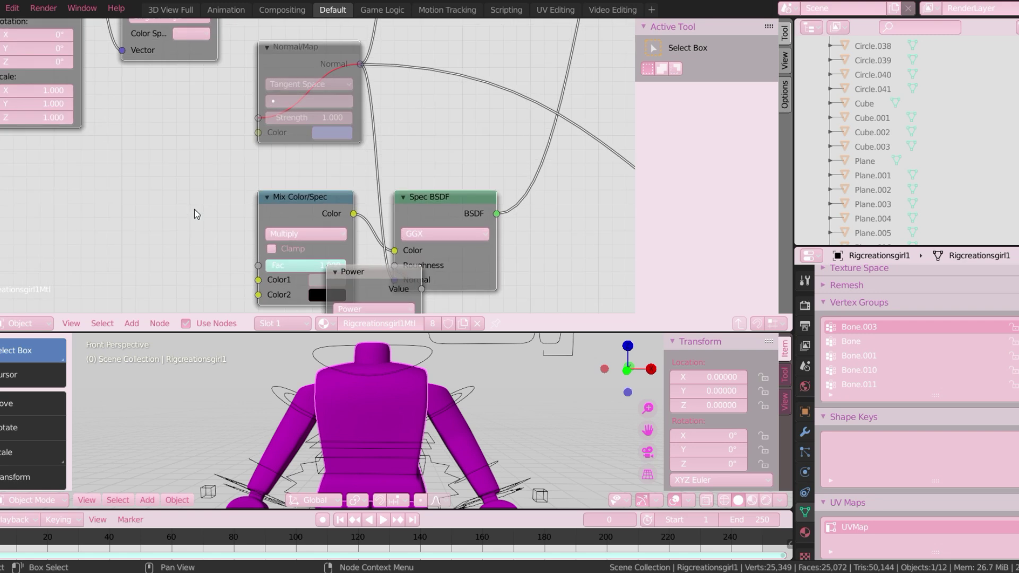
key("ctrl")
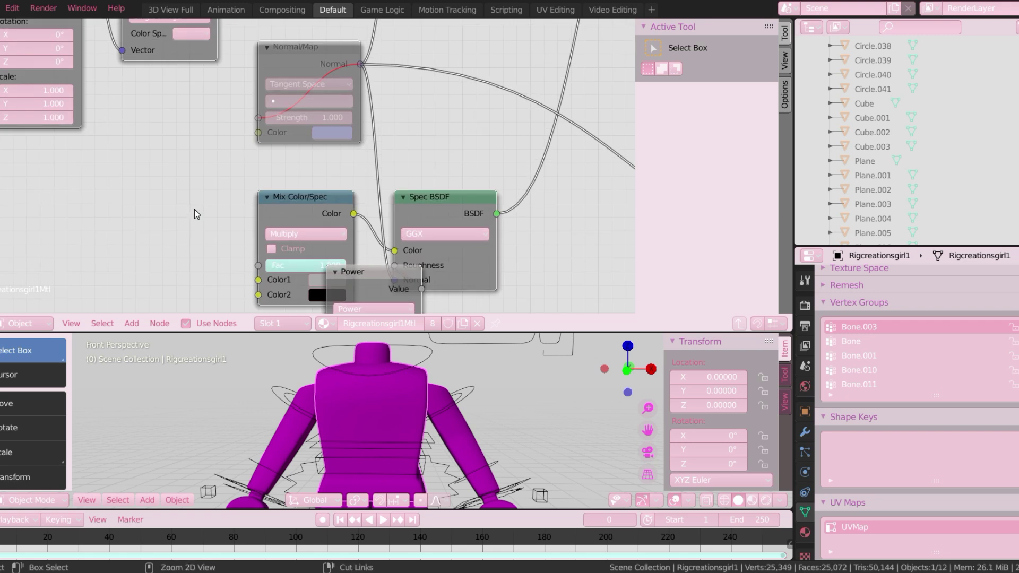
scroll(194, 209, "left", 5, "ctrl")
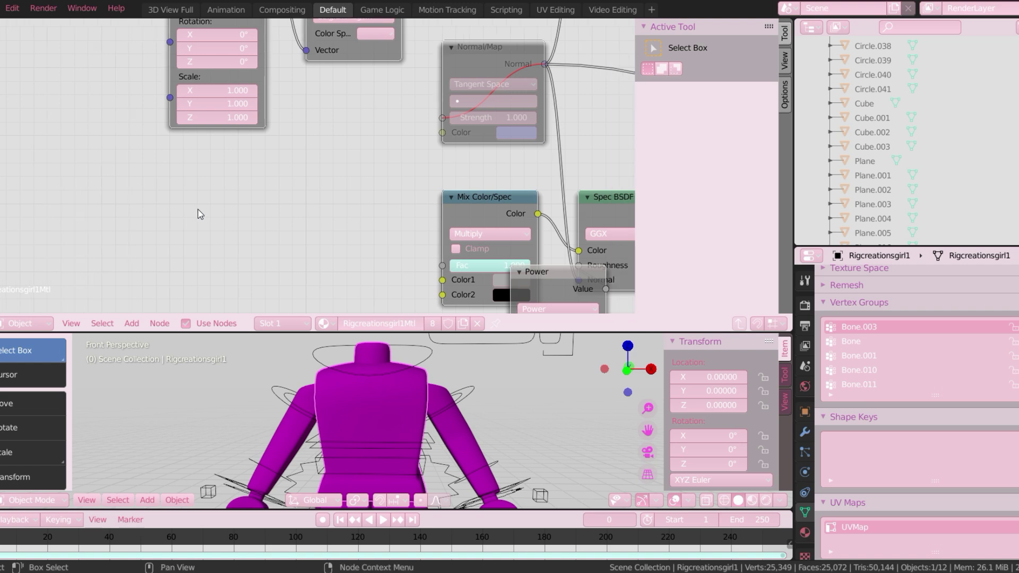
scroll(234, 203, "up", 3, "shift")
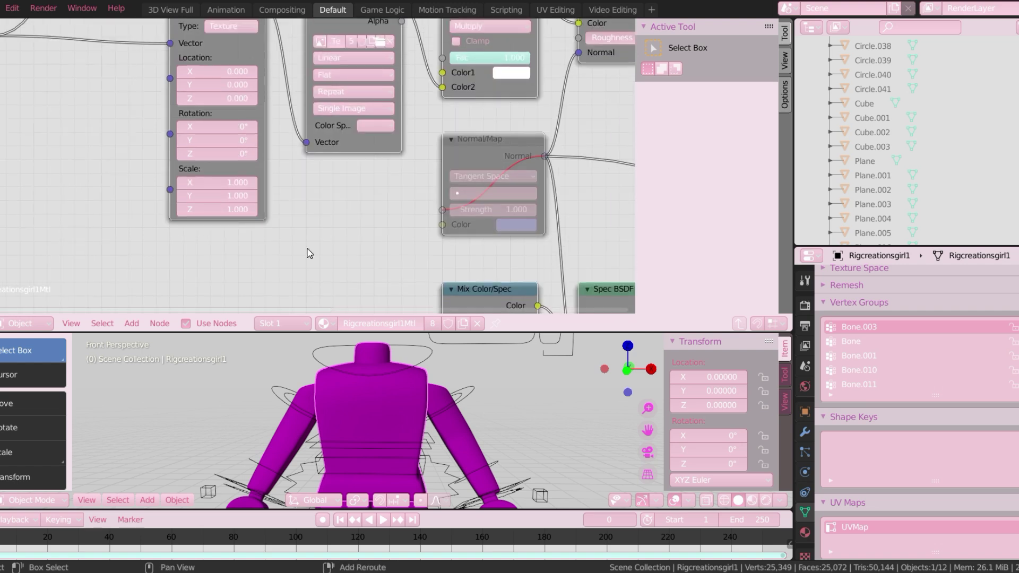
scroll(357, 280, "up", 3, "shift")
scroll(404, 297, "up", 3)
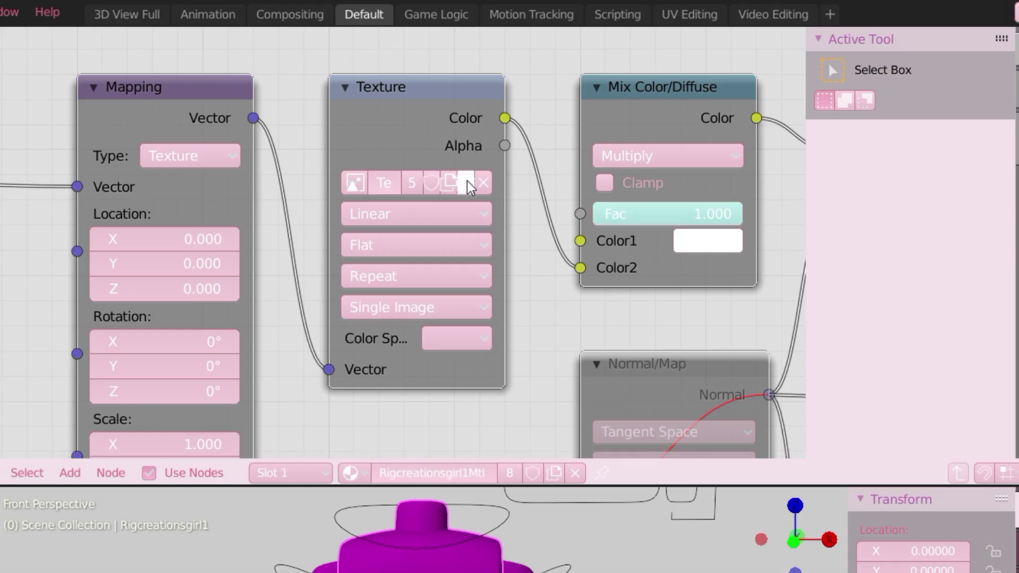
Step: Load Iiicamxla6Tex.png from a desktop folder into the Texture node and merge the stacked areas back into a single 3D viewport
left_click(467, 182)
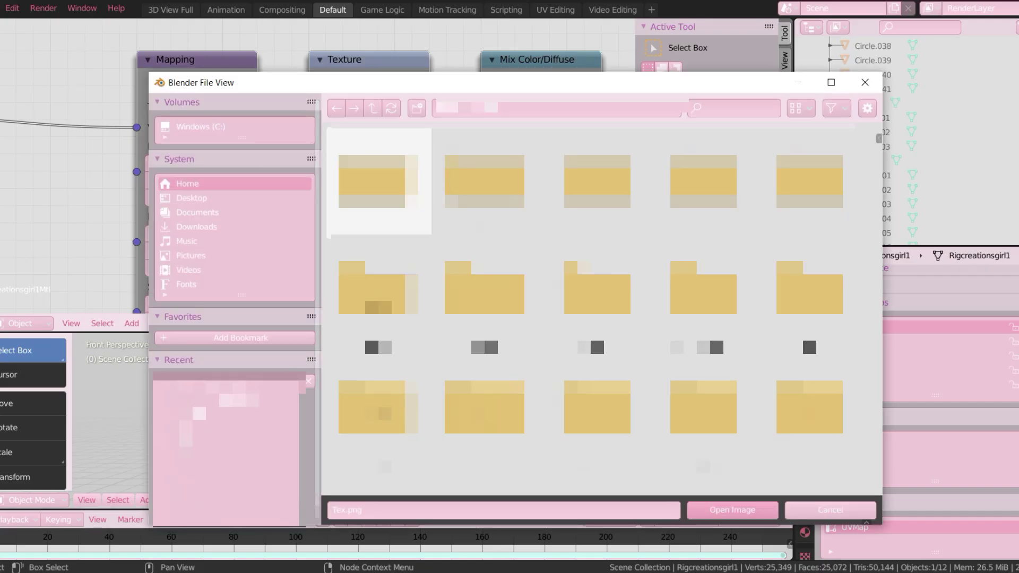
left_click(194, 199)
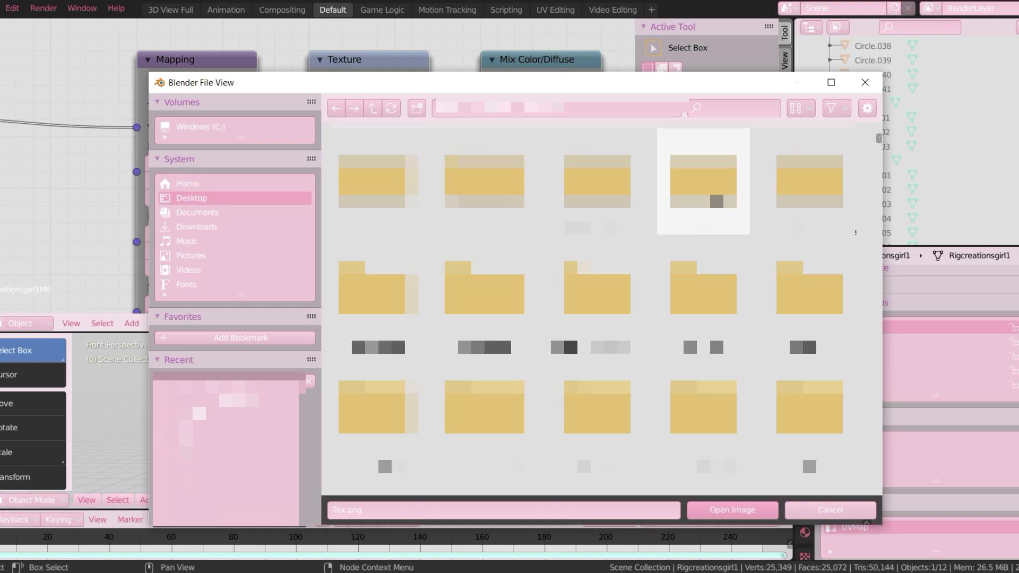
double_click(703, 276)
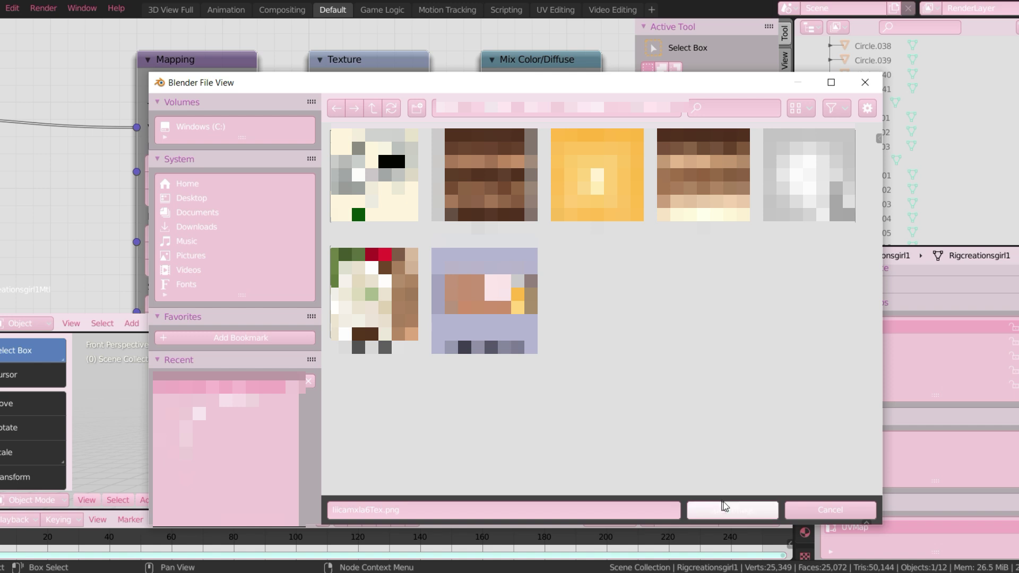
left_click(725, 509)
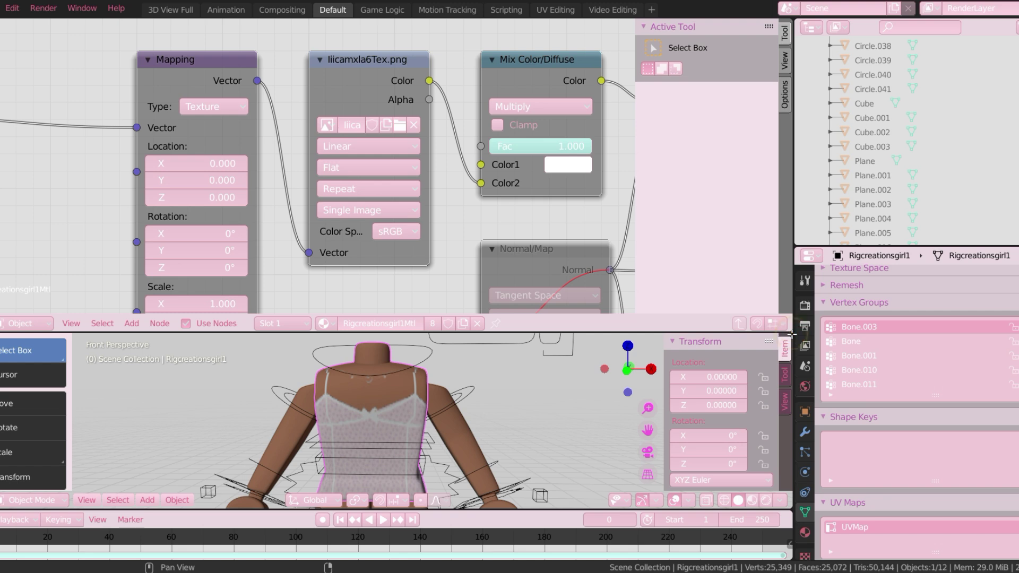
left_click_drag(786, 326, 779, 170)
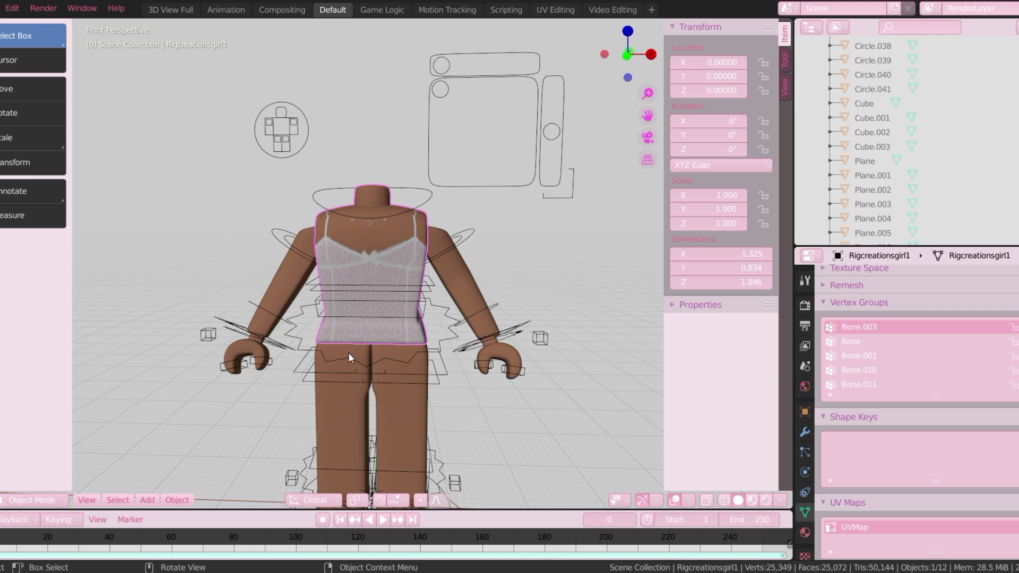
key("alt+a")
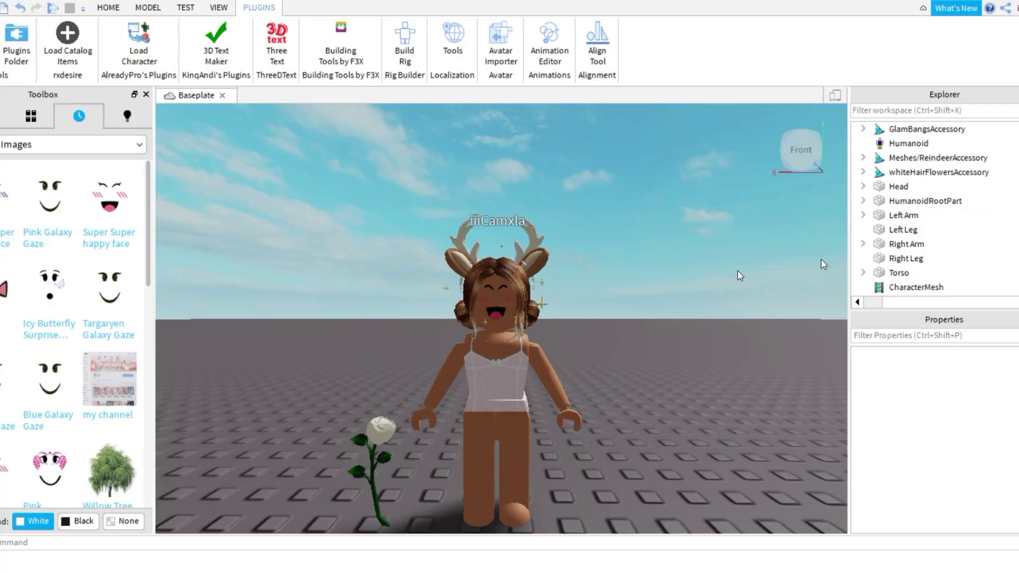
Step: Switch to Roblox Studio and delete the avatar's Left Arm, Left Leg, Right Arm, Right Leg and Torso parts
left_click(454, 245)
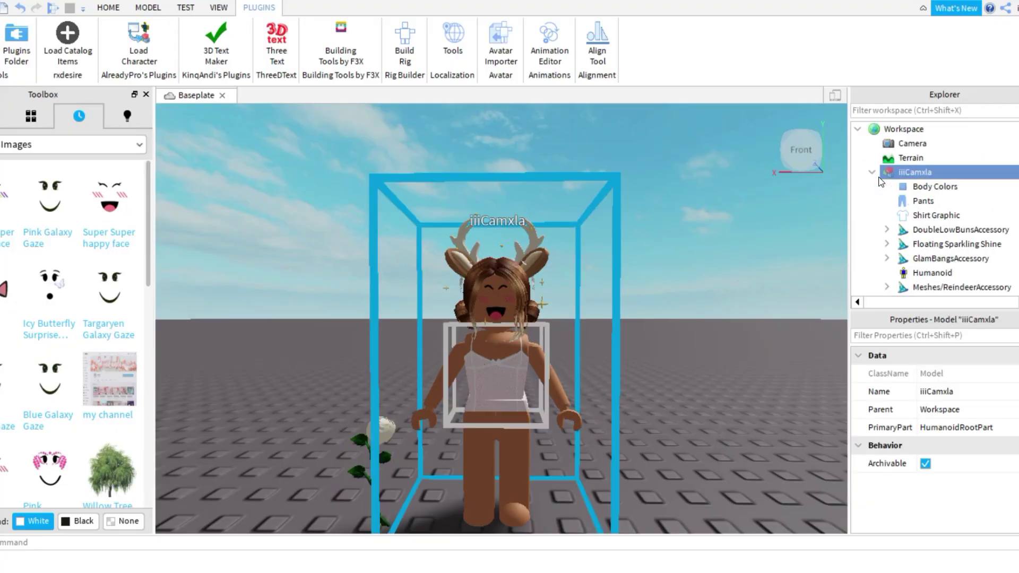
left_click(872, 172)
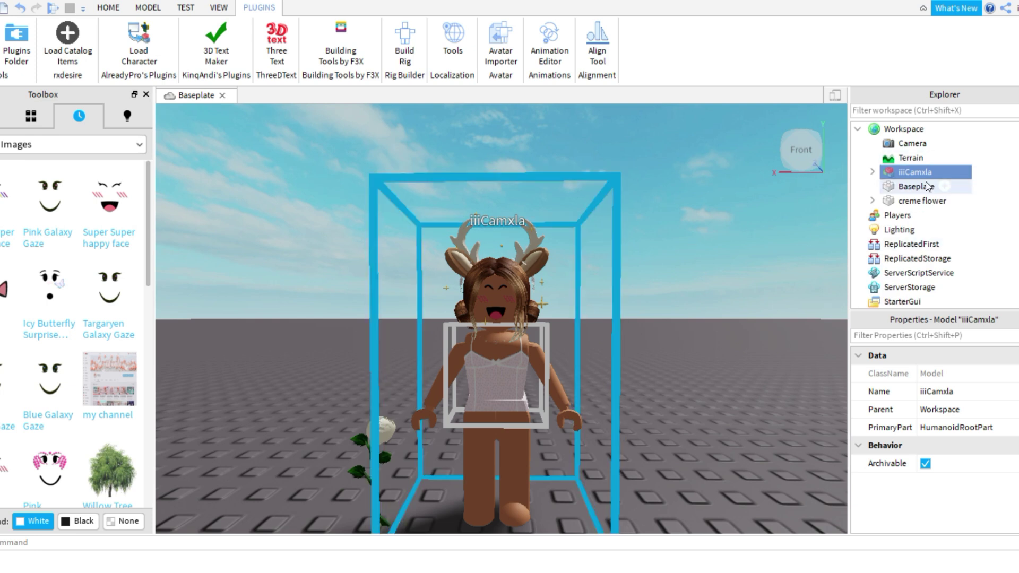
left_click(872, 172)
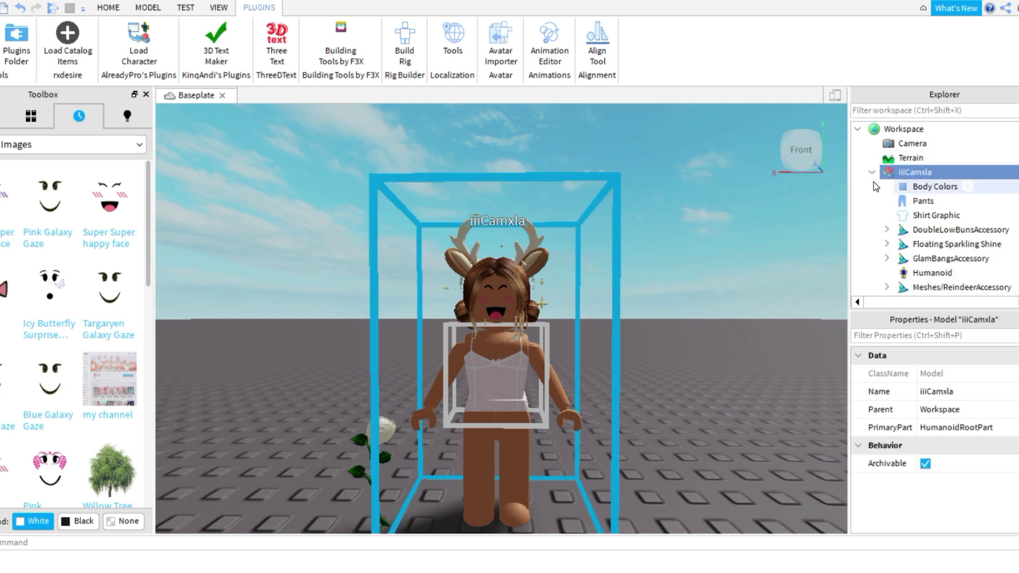
scroll(924, 234, "down", 3)
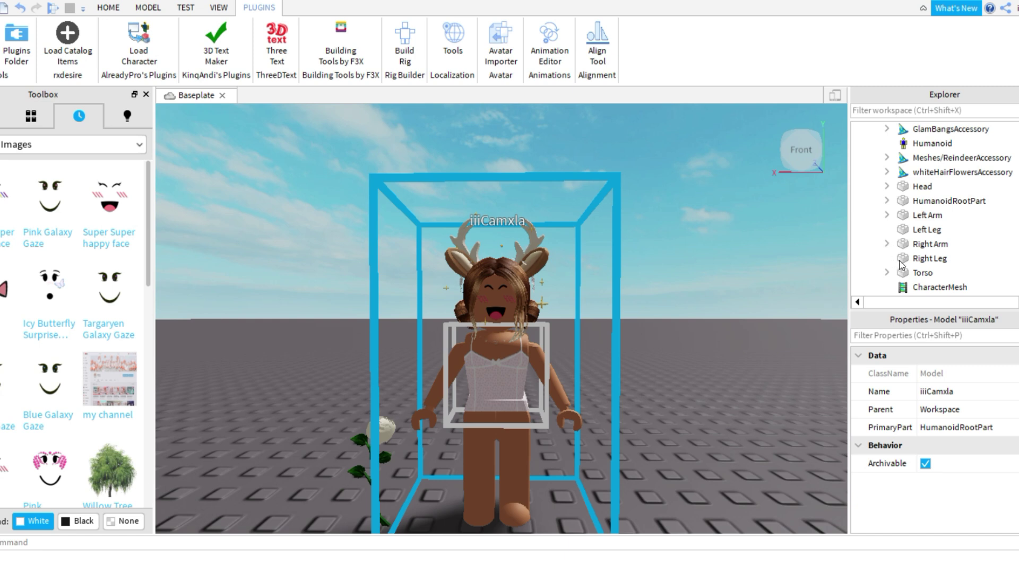
left_click(982, 273)
left_click(975, 230, "shift")
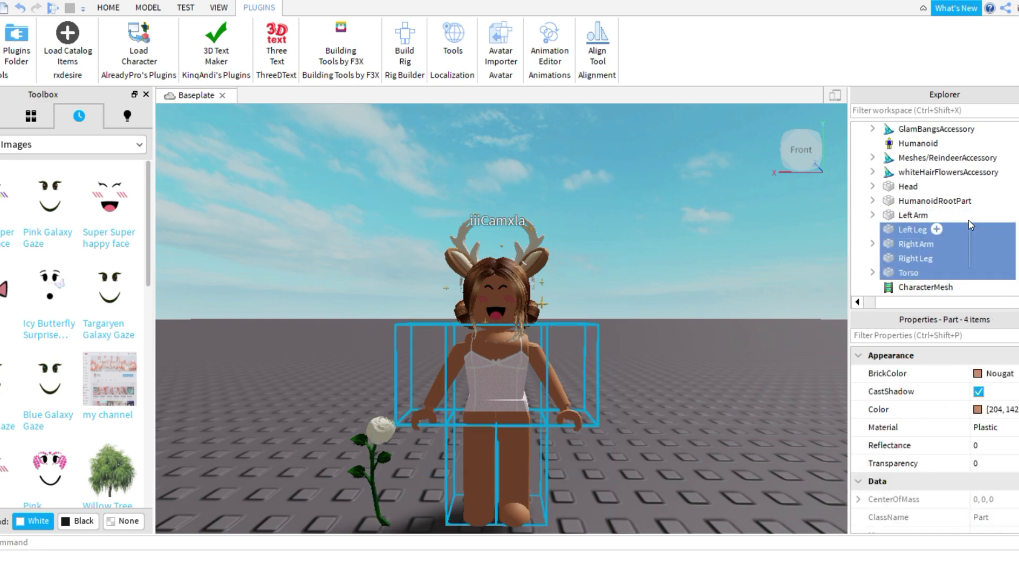
left_click(964, 217, "shift")
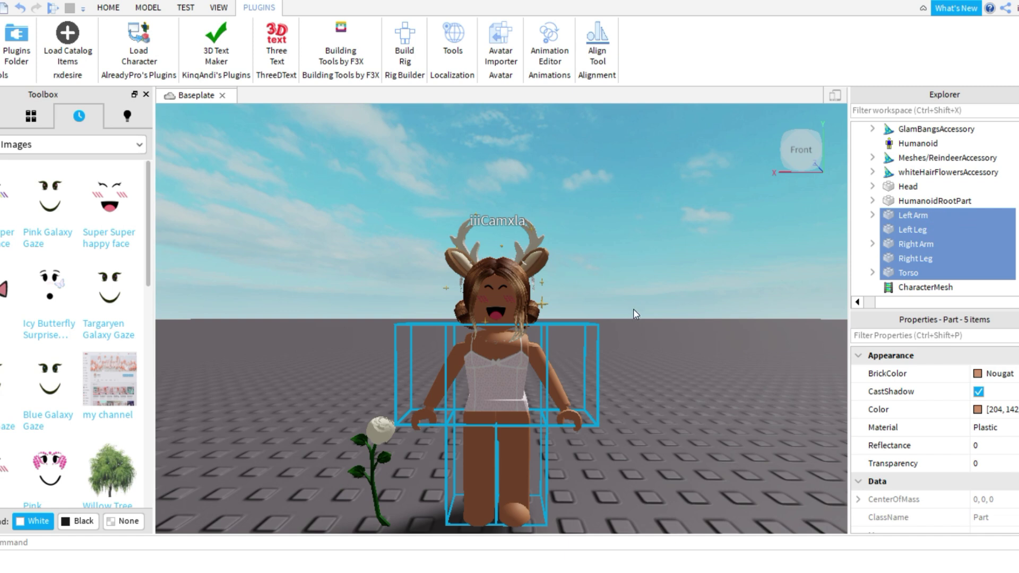
key("Delete")
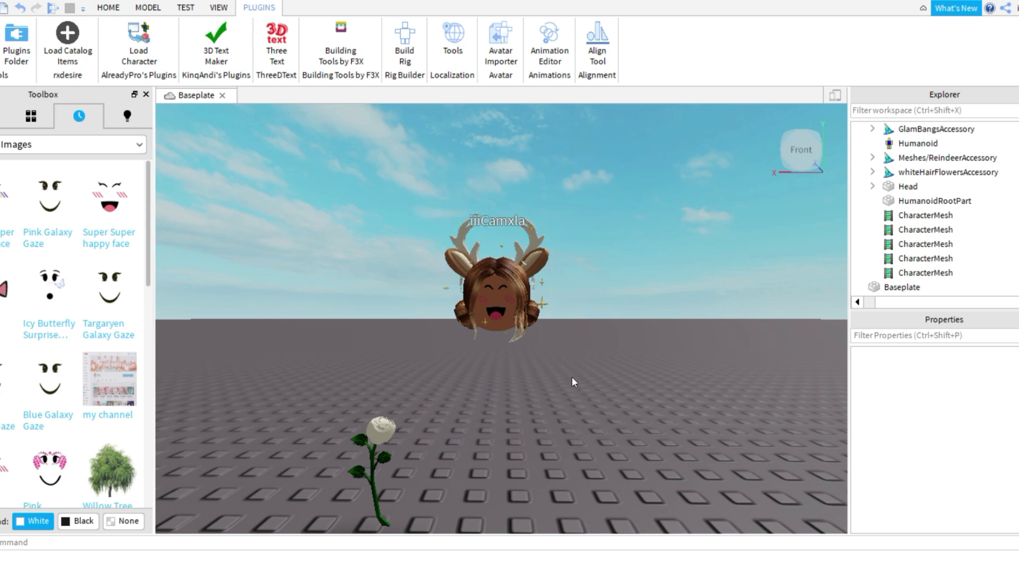
Step: Export the avatar model with only its head and accessories as an OBJ file named head into the desktop's avatars folder
scroll(956, 254, "up", 3)
left_click(903, 186)
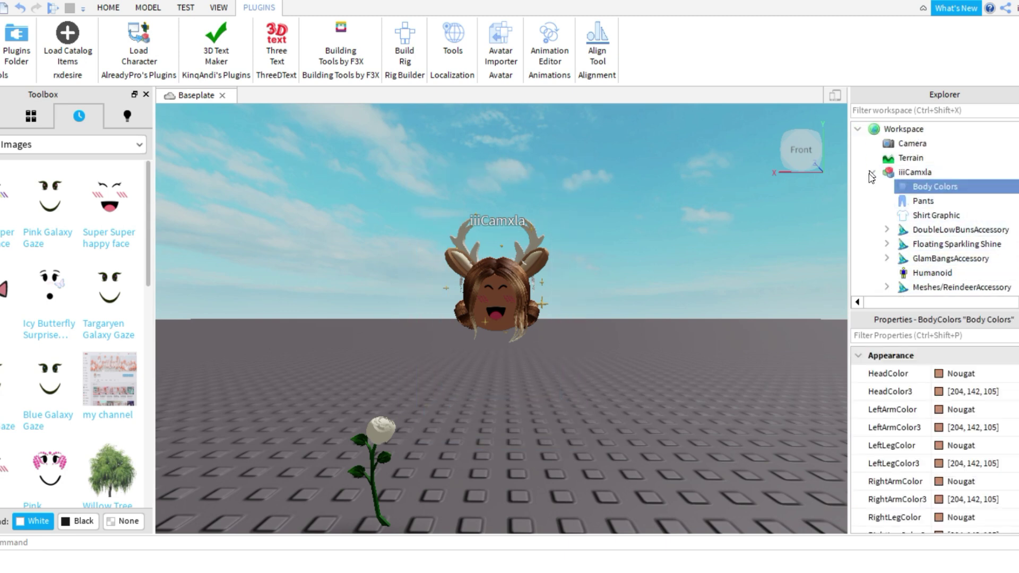
left_click(873, 172)
left_click(899, 171)
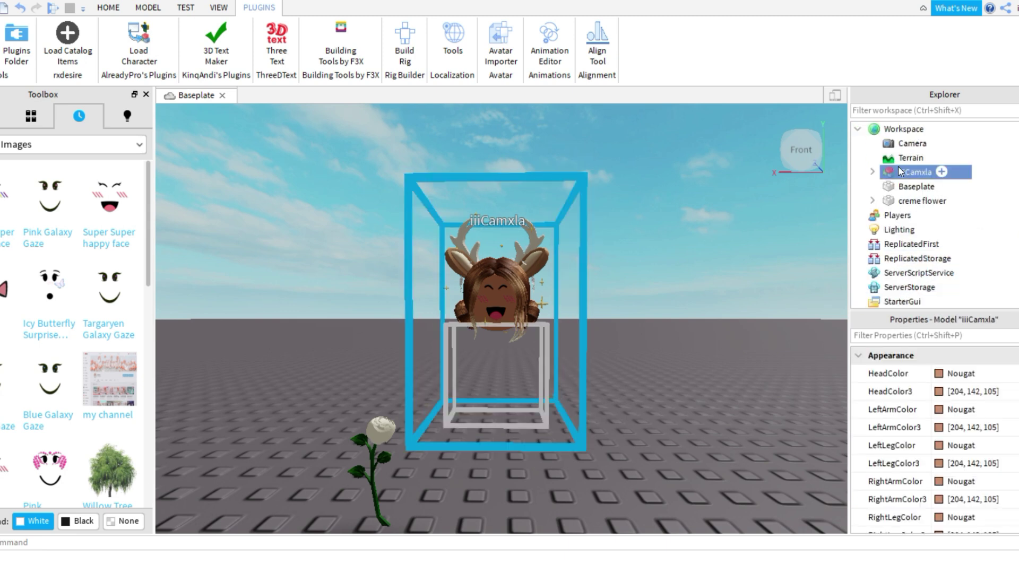
right_click(899, 172)
left_click(953, 560)
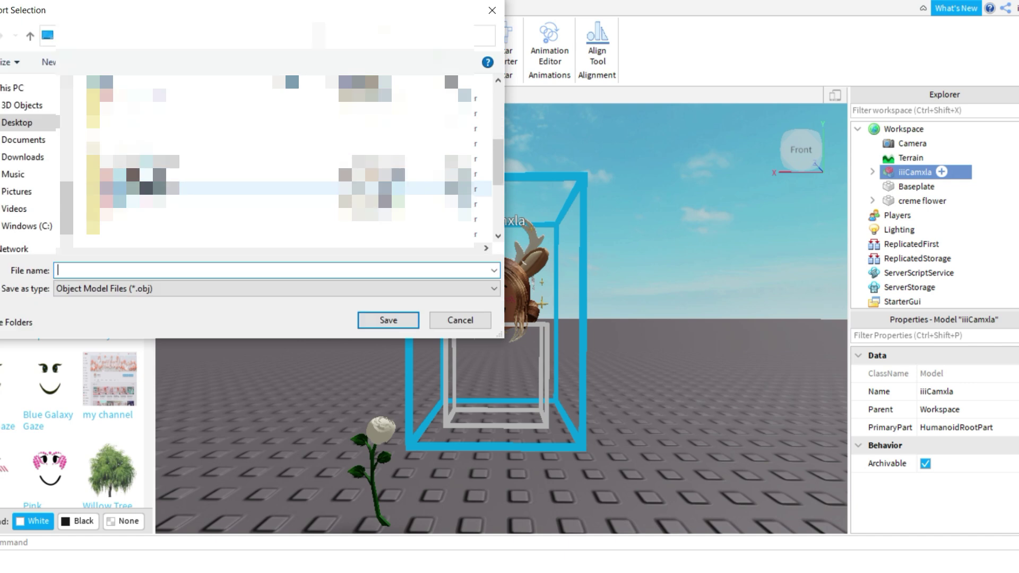
double_click(140, 186)
left_click(129, 269)
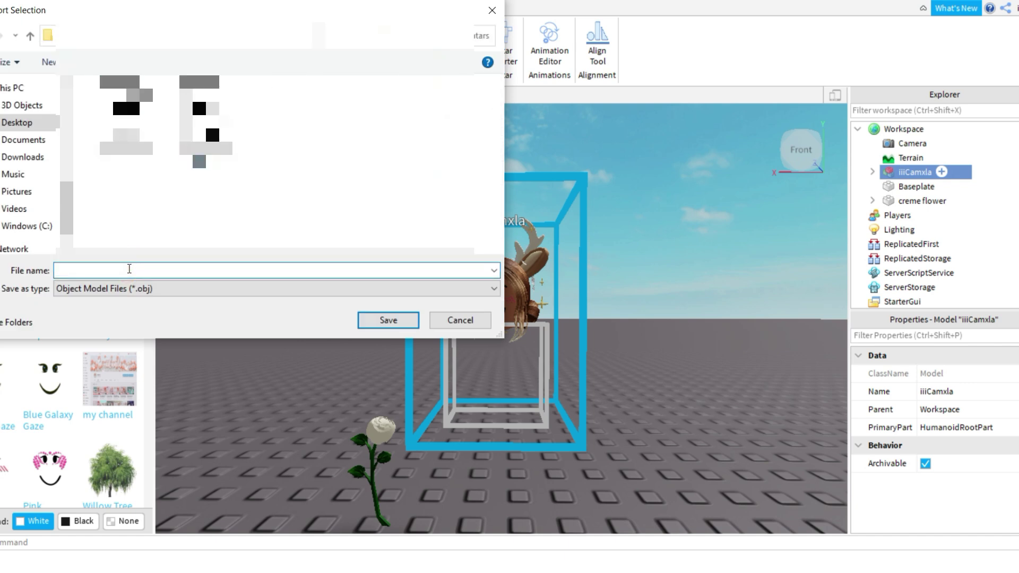
left_click(129, 268)
type("head")
key("Return")
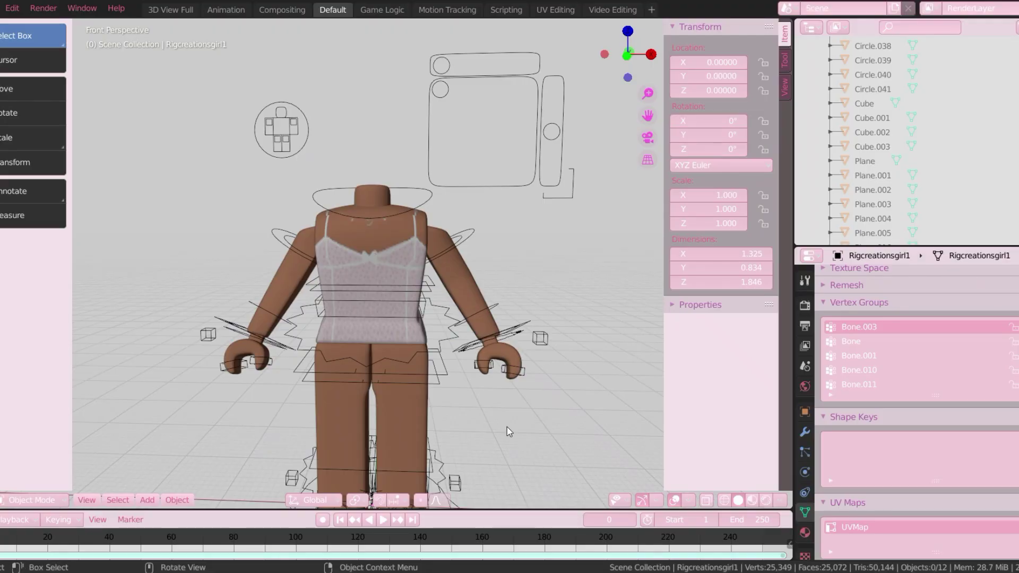
Step: Switch to Blender and import head.obj from the desktop's avatars folder as a Wavefront object
scroll(364, 281, "down", 5)
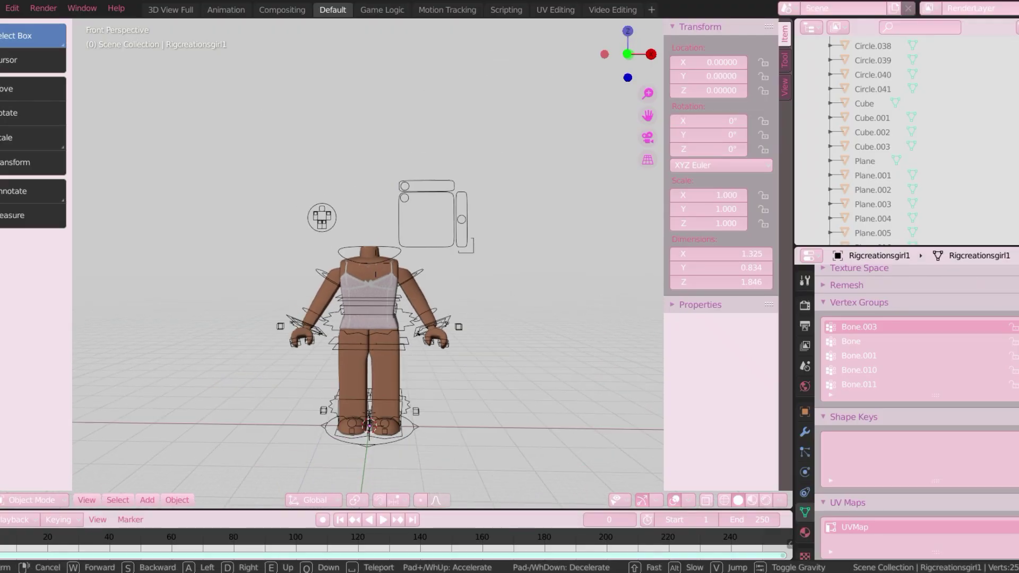
left_click(7, 8)
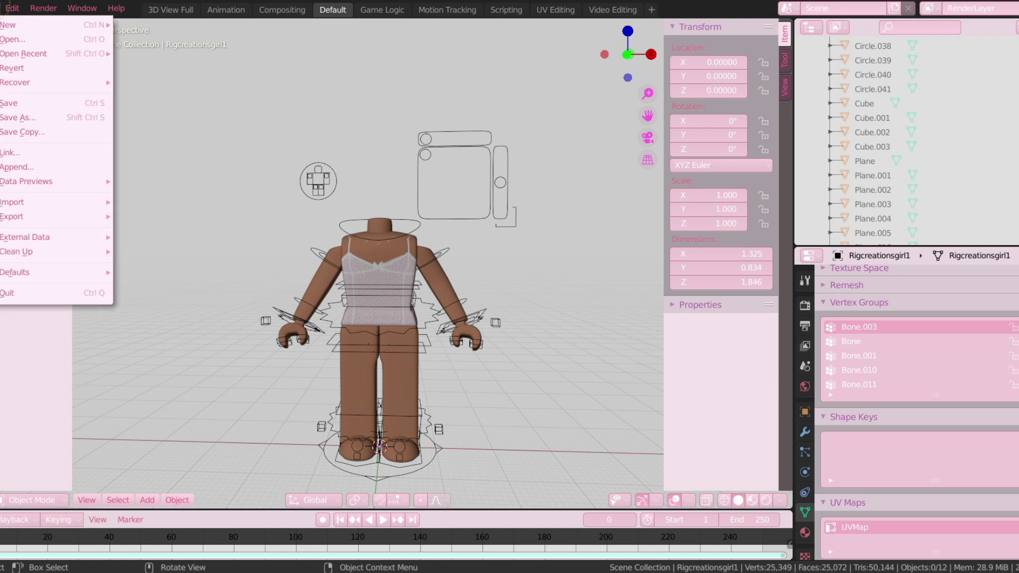
mouse_move(40, 197)
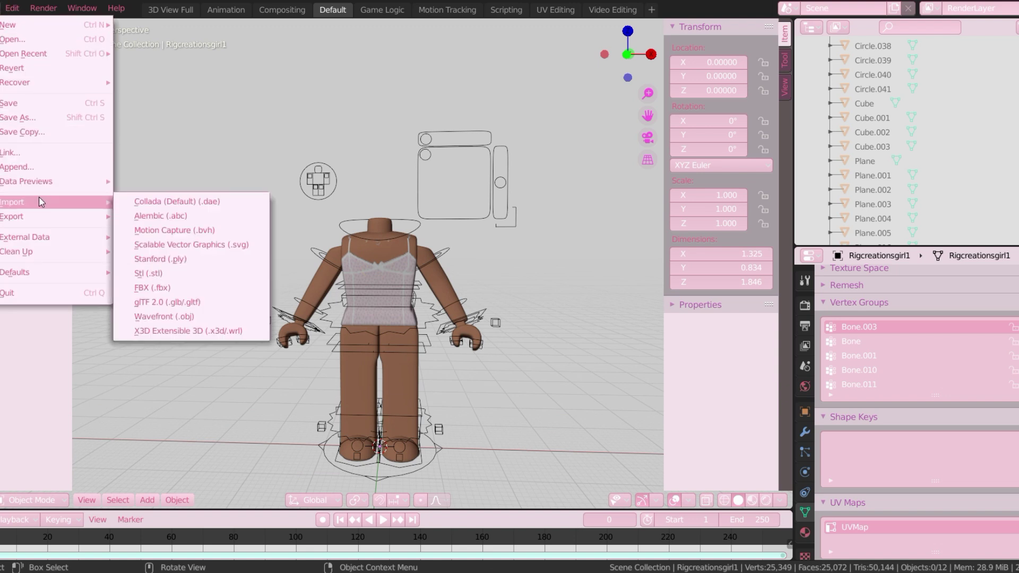
left_click(151, 318)
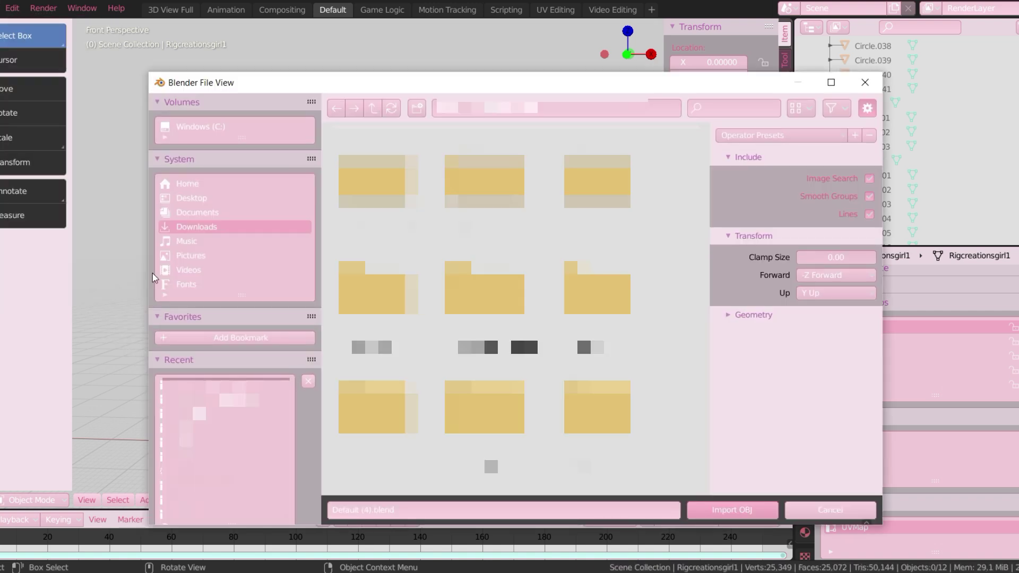
left_click(186, 200)
scroll(464, 424, "down", 5)
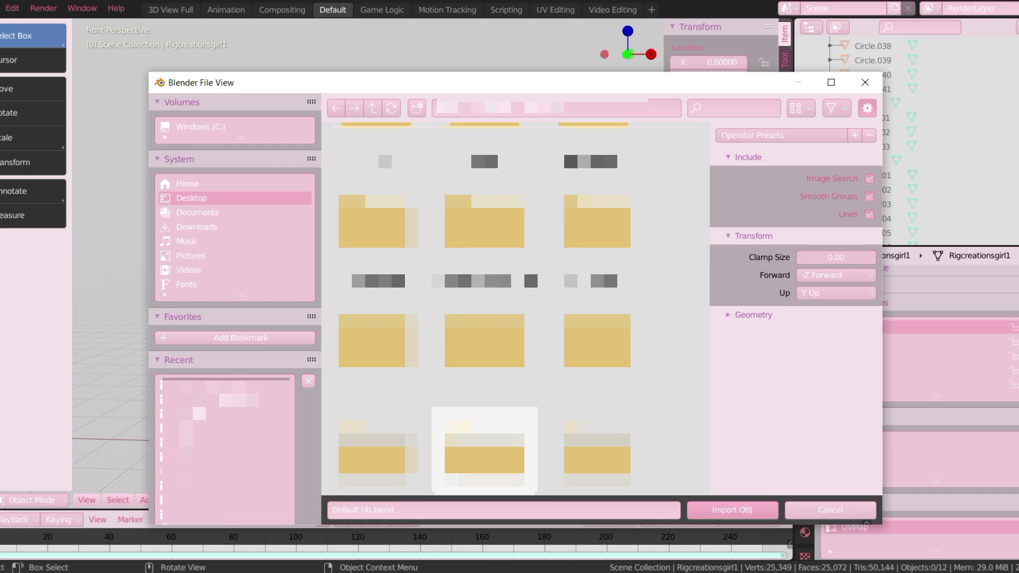
double_click(464, 425)
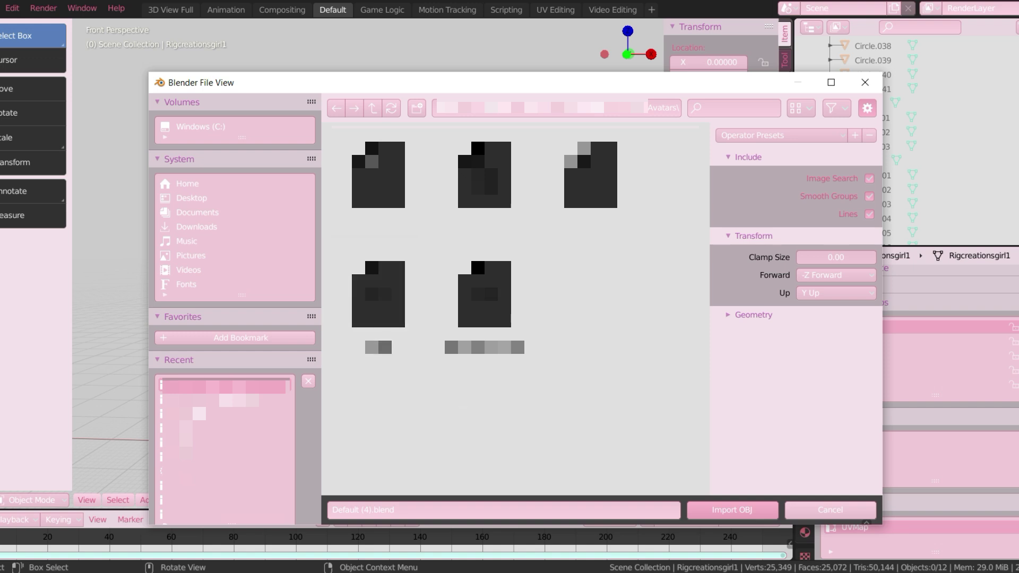
left_click(379, 348)
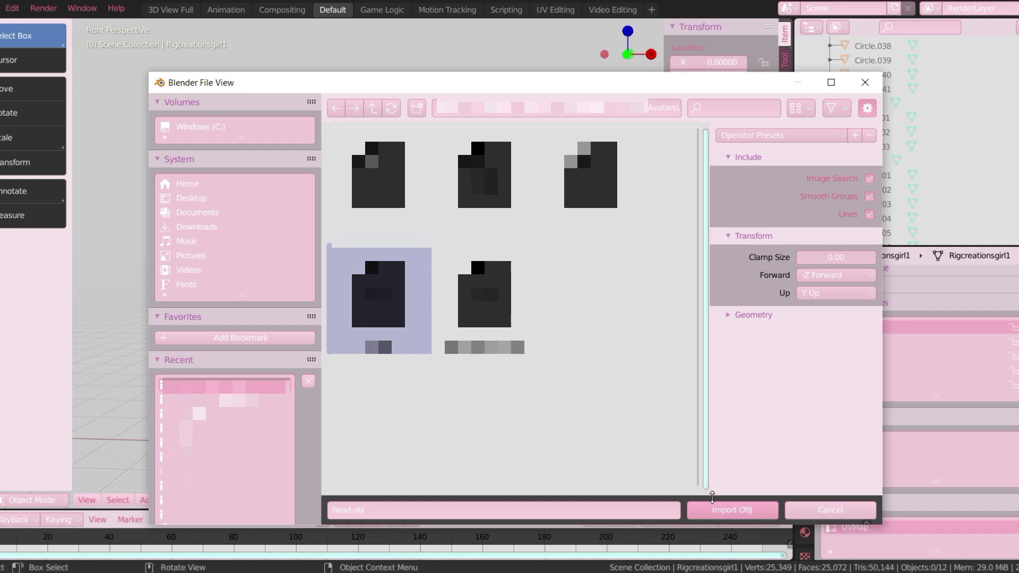
left_click(731, 508)
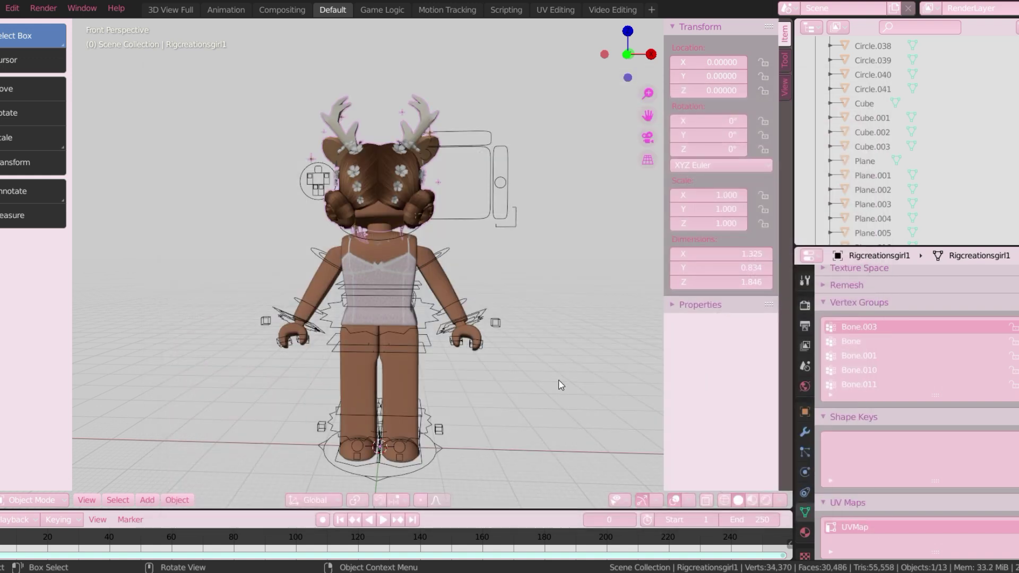
key("shift+grave")
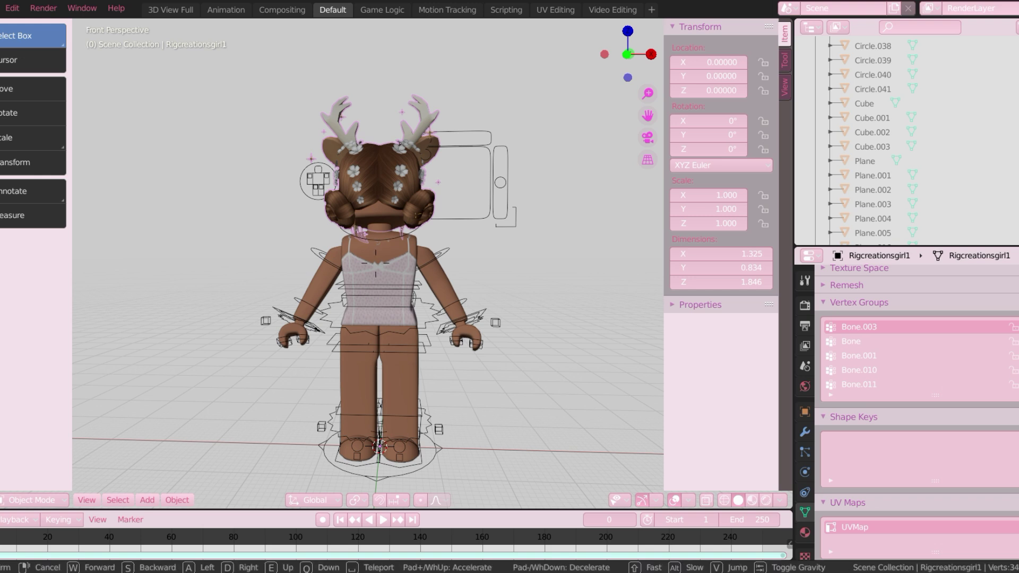
Step: Select the imported head and set its Z rotation to 180° so the face points toward the front of the rig
key("w")
key("d")
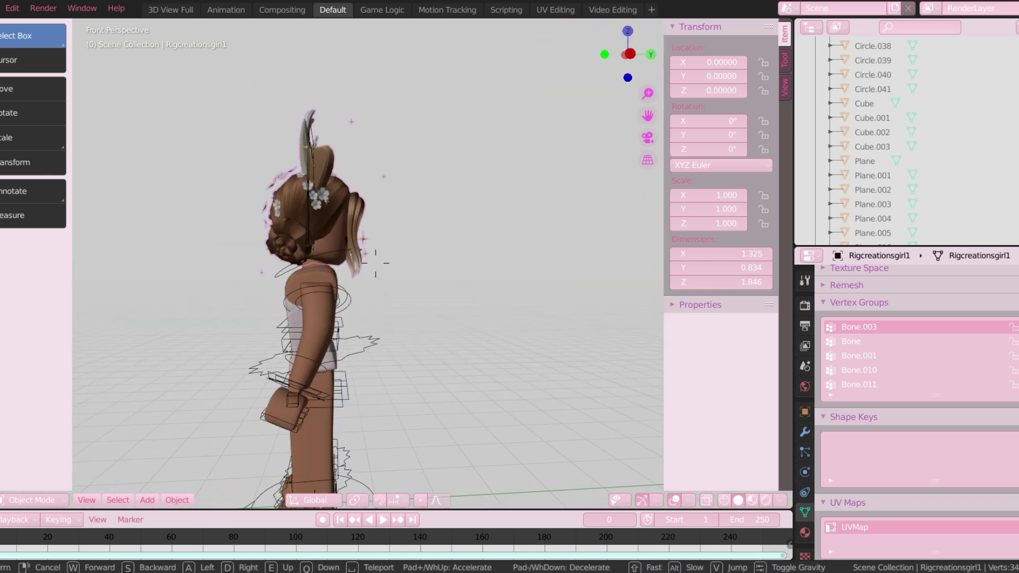
key("w")
key("d")
key("d")
left_click(375, 263)
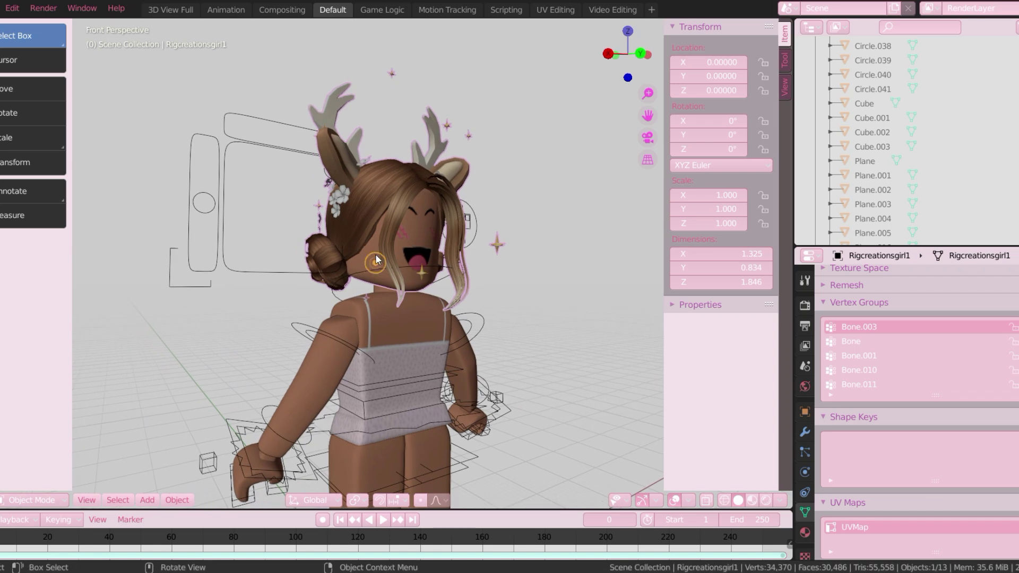
left_click(404, 171)
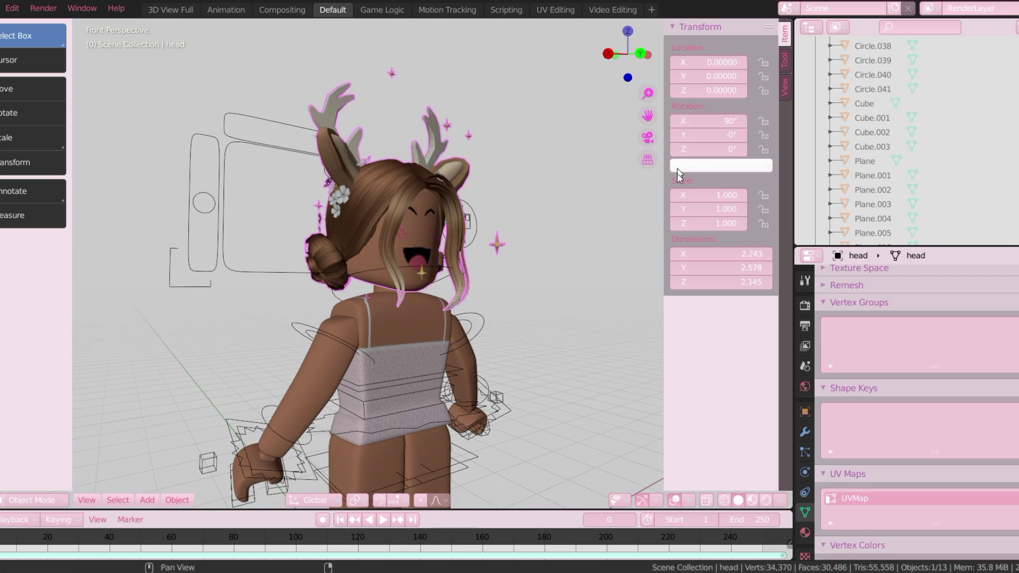
left_click(727, 150)
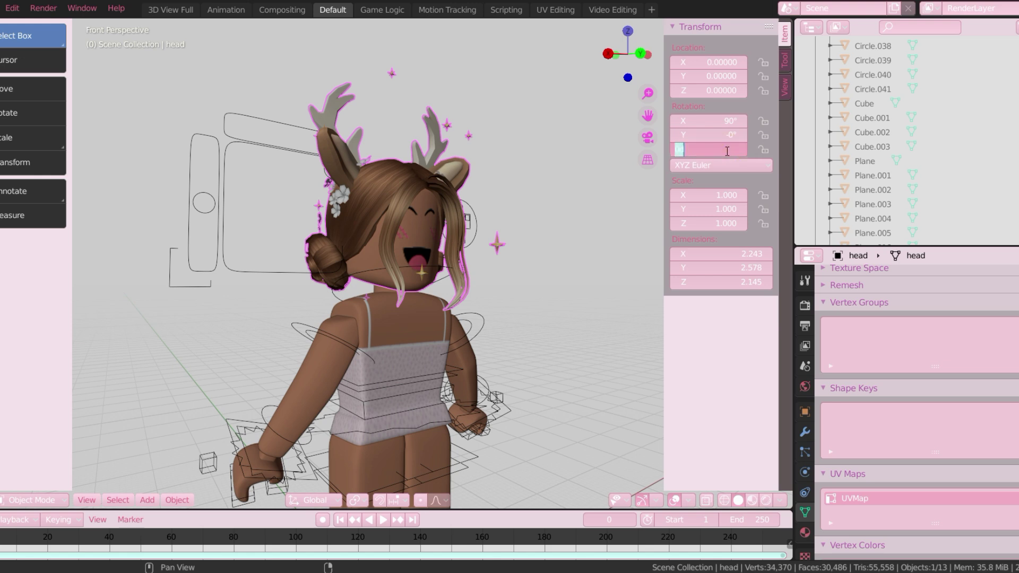
type("180")
key("Return")
Step: Import flower.obj from the Commissions Avatars folder as a Wavefront object and deselect everything
key("shift+grave")
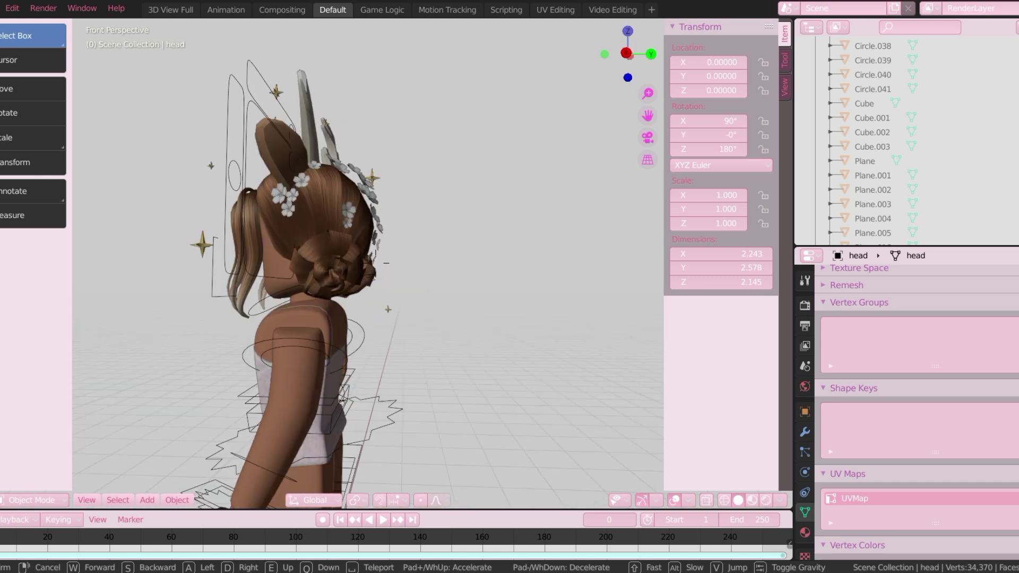
key("a")
key("w")
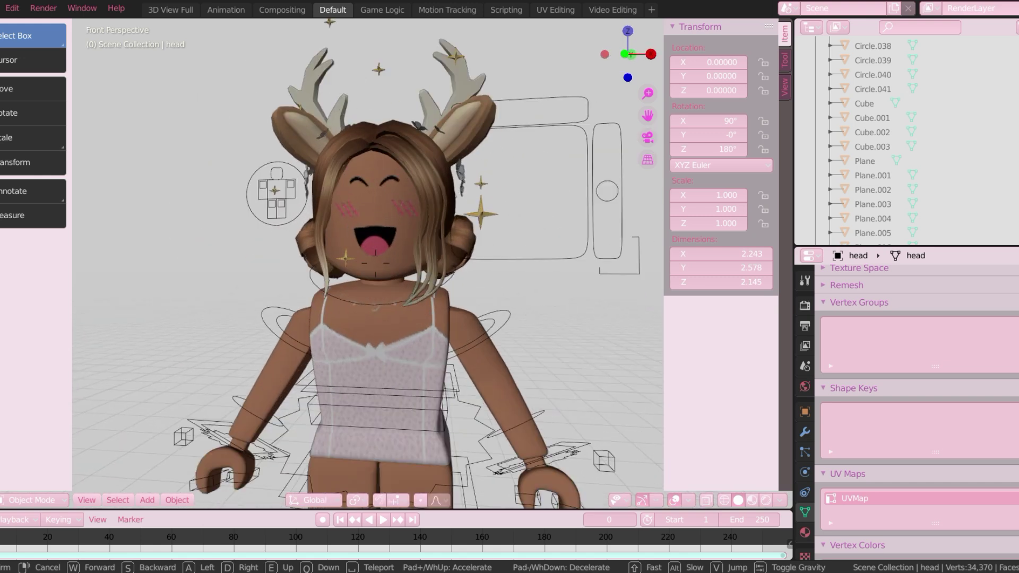
key("s")
left_click(375, 263)
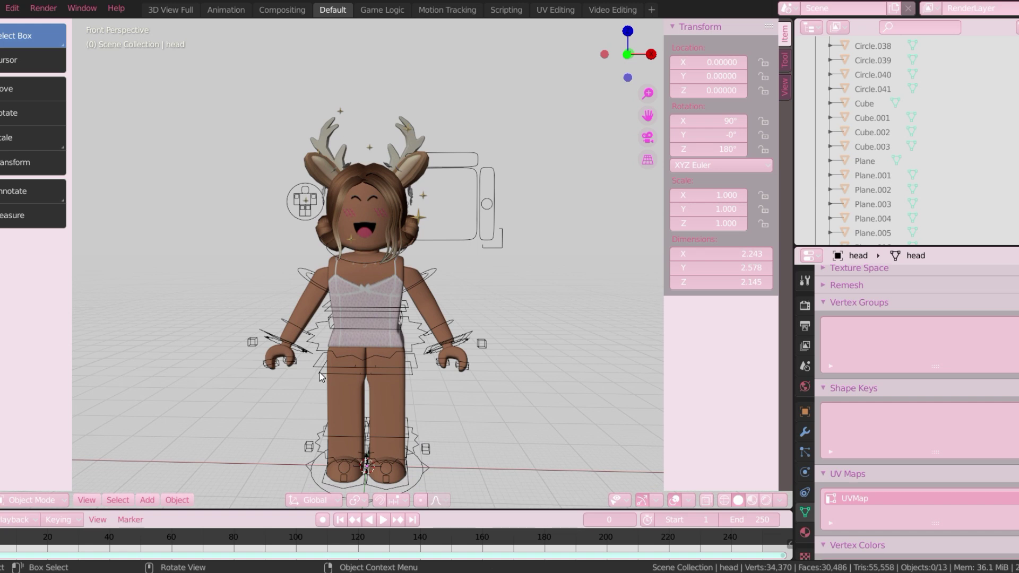
left_click(2, 8)
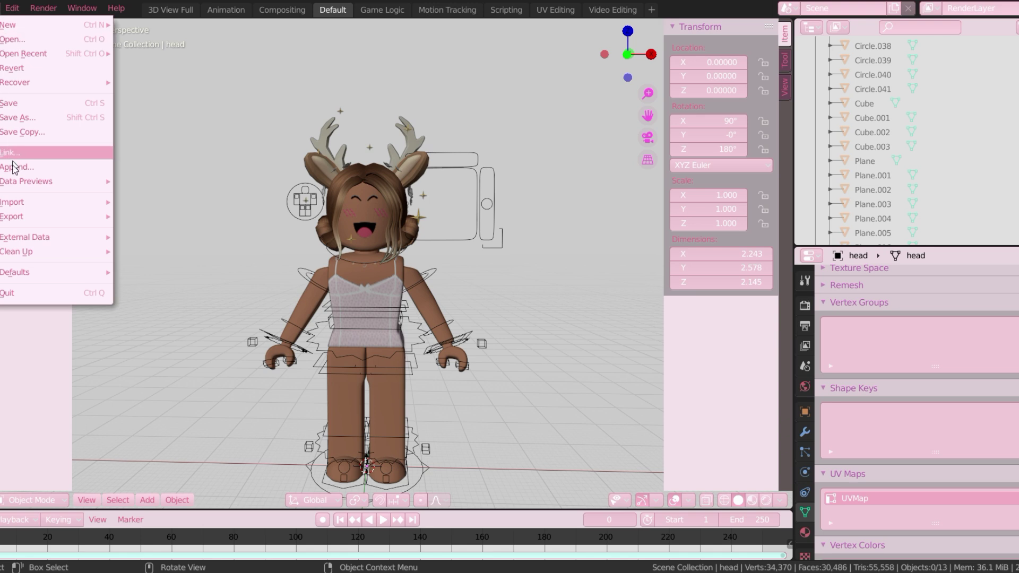
mouse_move(15, 205)
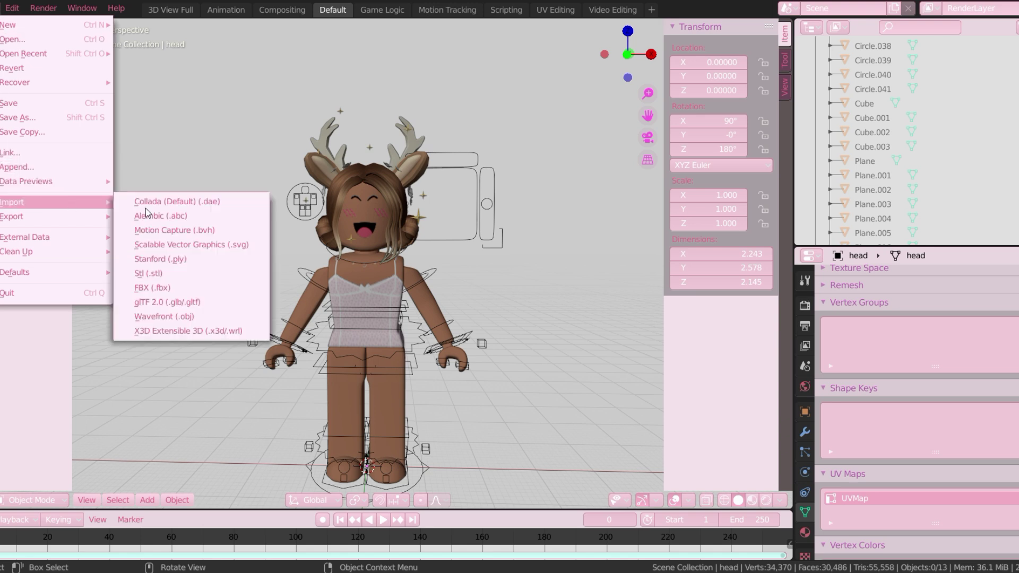
left_click(174, 318)
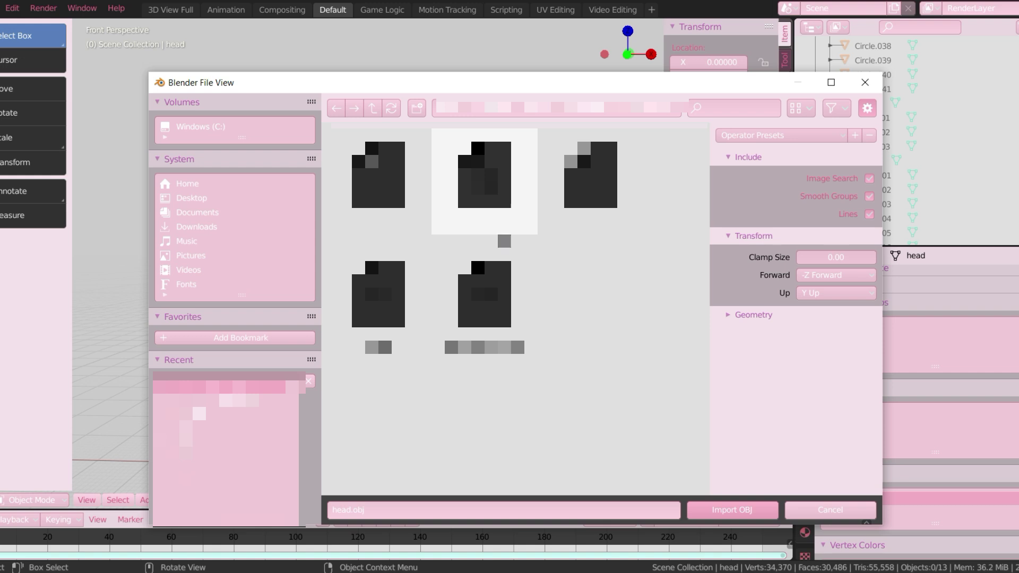
left_click(489, 227)
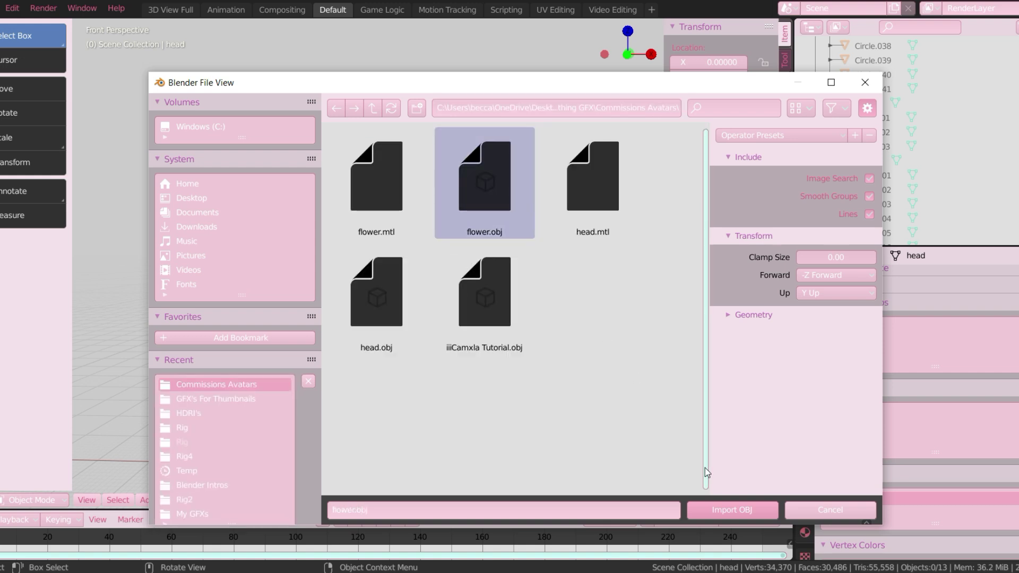
left_click(719, 509)
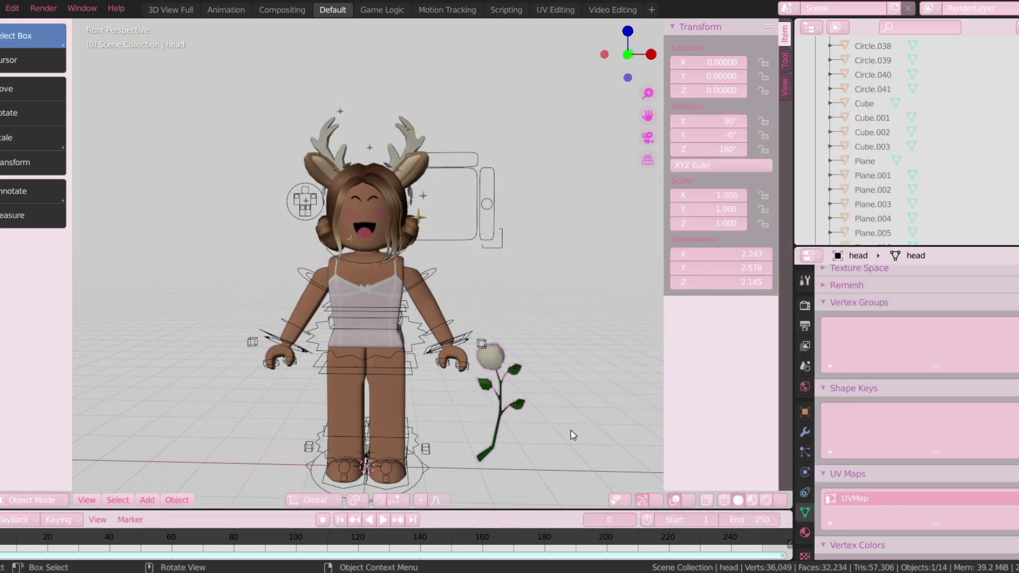
key("alt+a")
Step: Switch the render engine to Eevee and enable Ambient Occlusion
key("shift+grave")
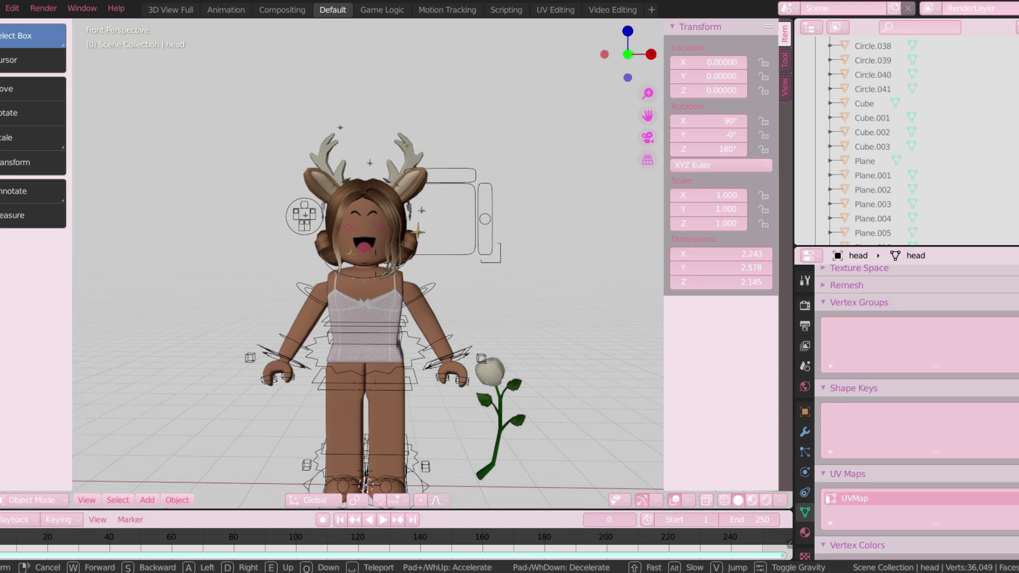
key("s")
key("w")
left_click(376, 263)
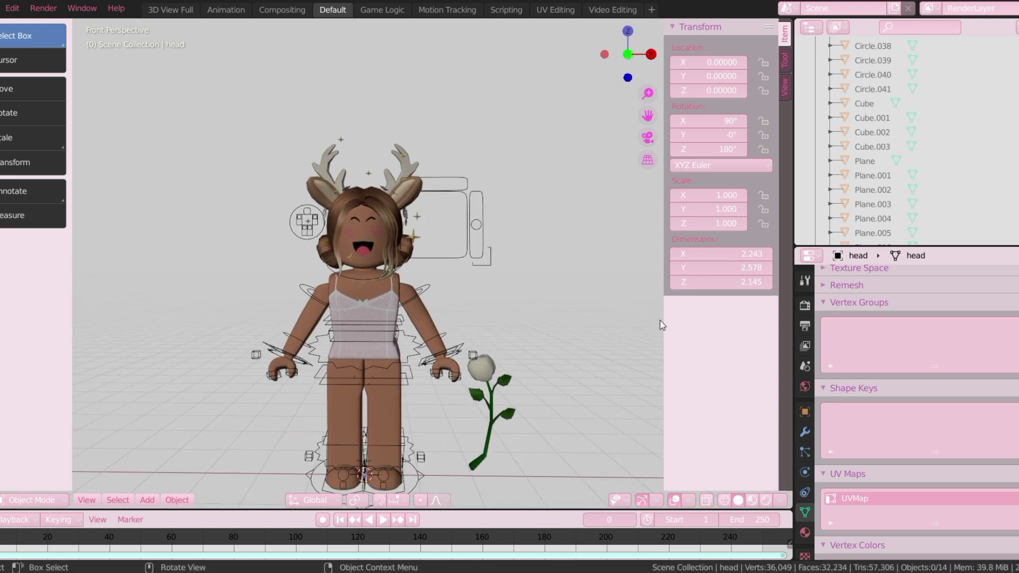
left_click(805, 305)
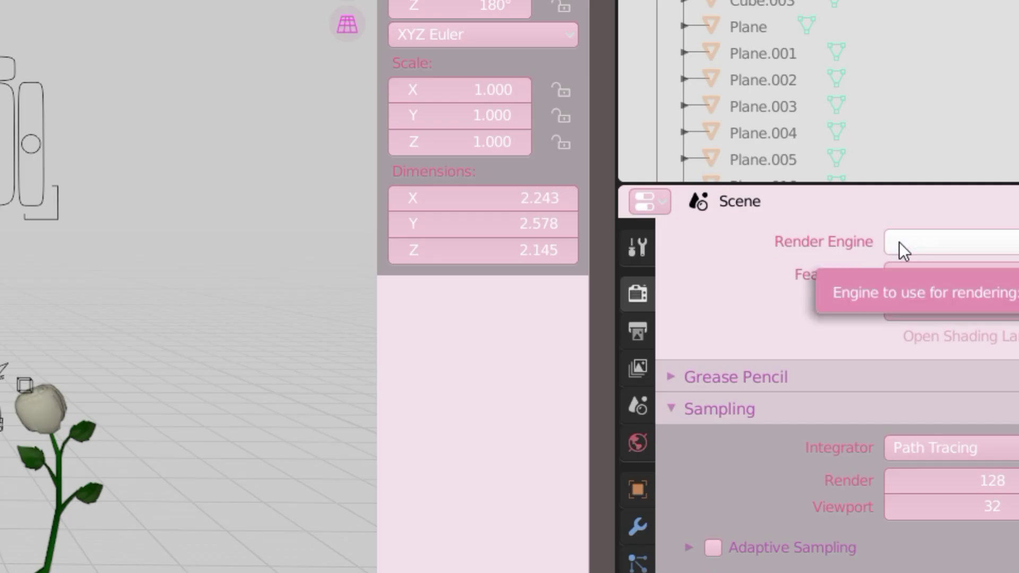
left_click(900, 242)
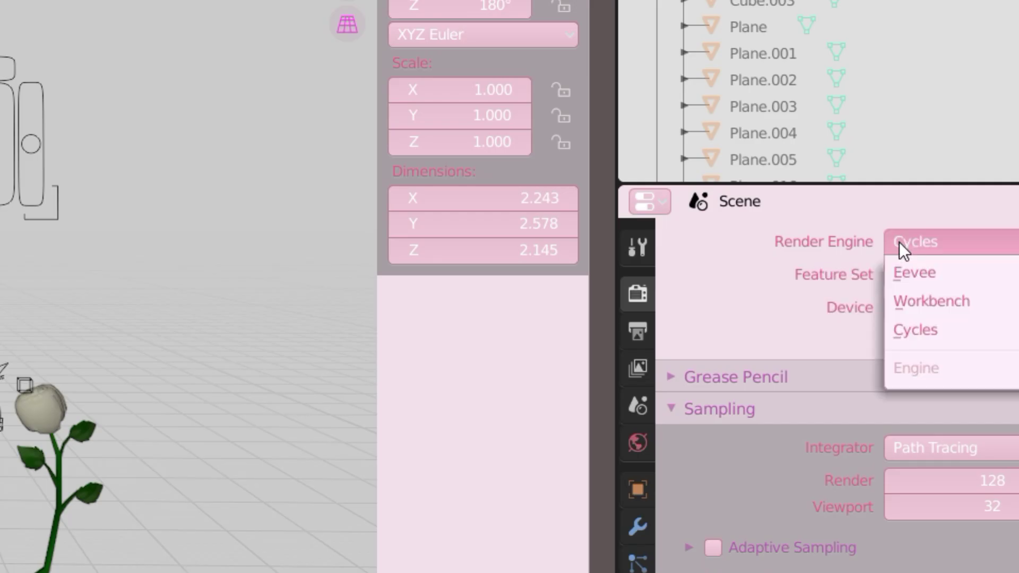
left_click(900, 273)
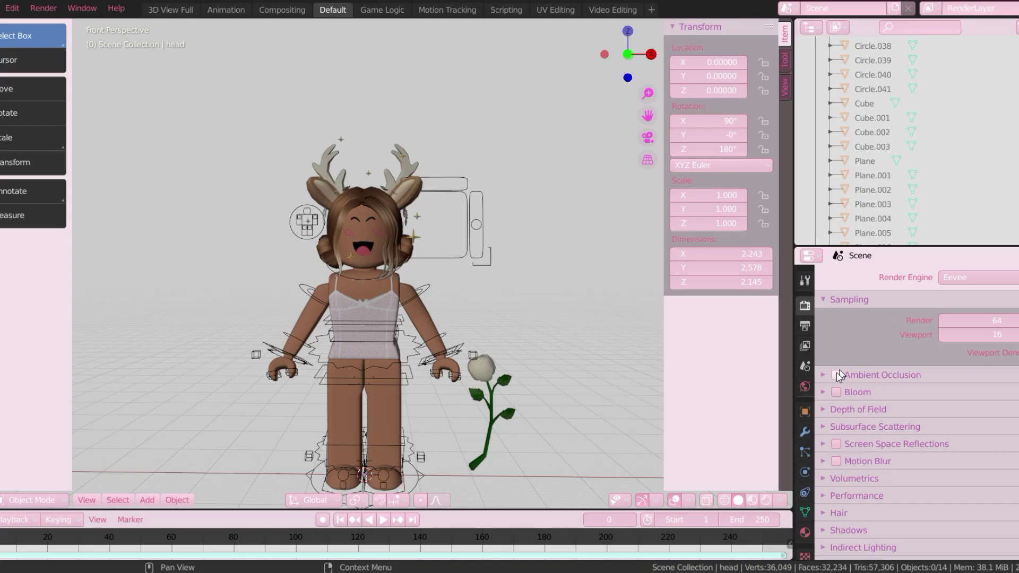
left_click(837, 375)
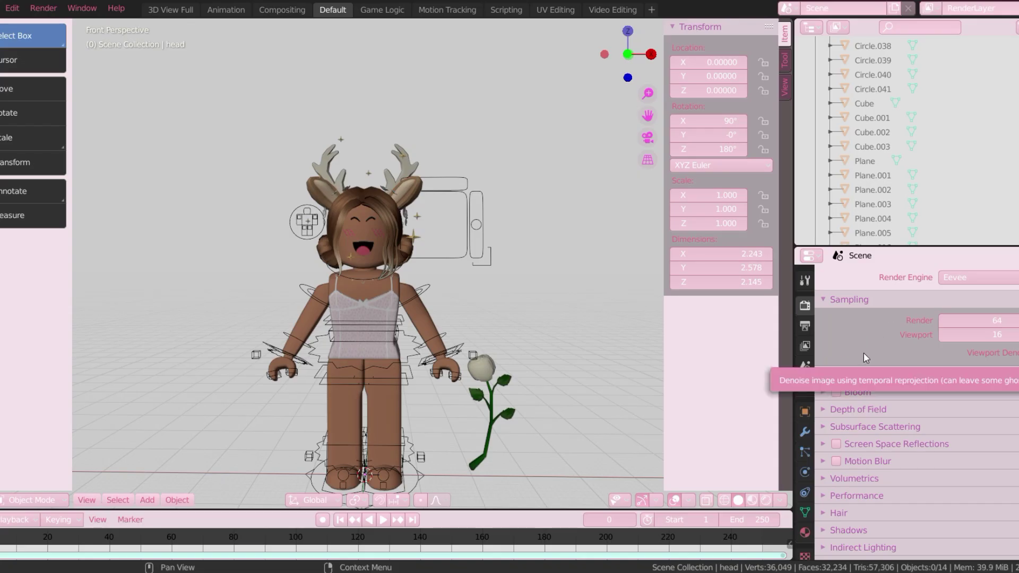
Step: Expand the Film section of the render settings to reach the Transparent background option
scroll(897, 378, "down", 3)
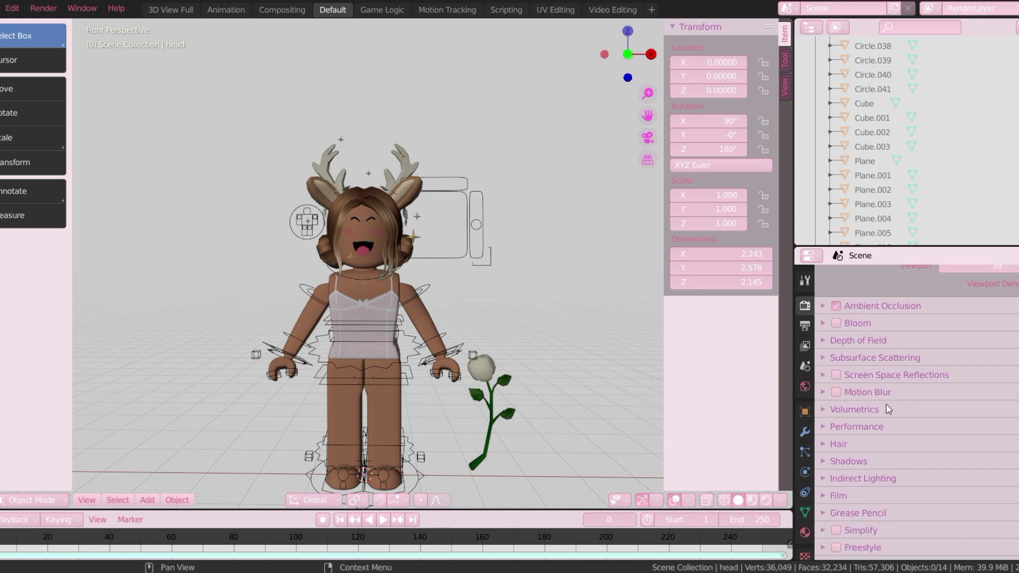
left_click(823, 497)
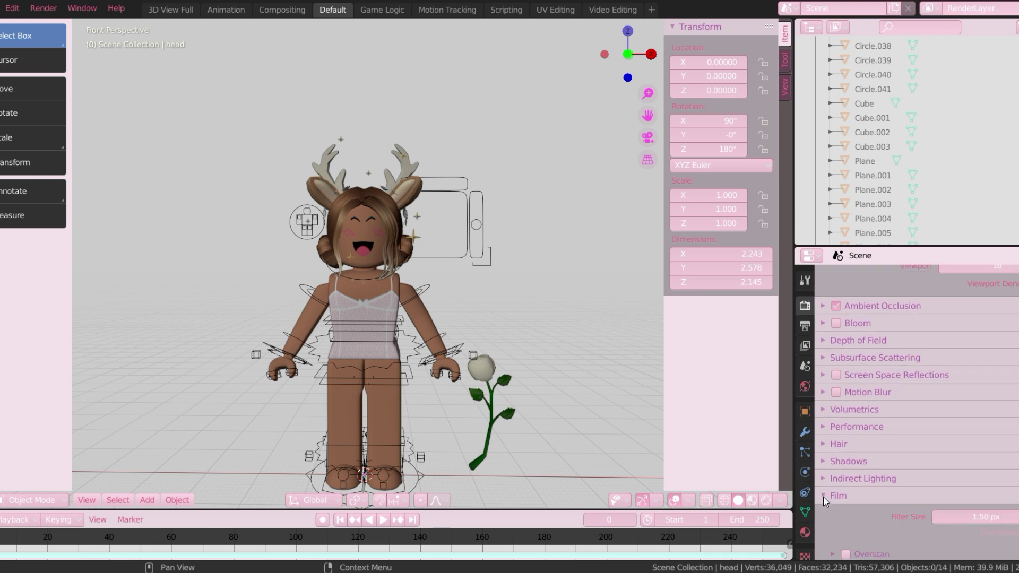
scroll(827, 495, "down", 3)
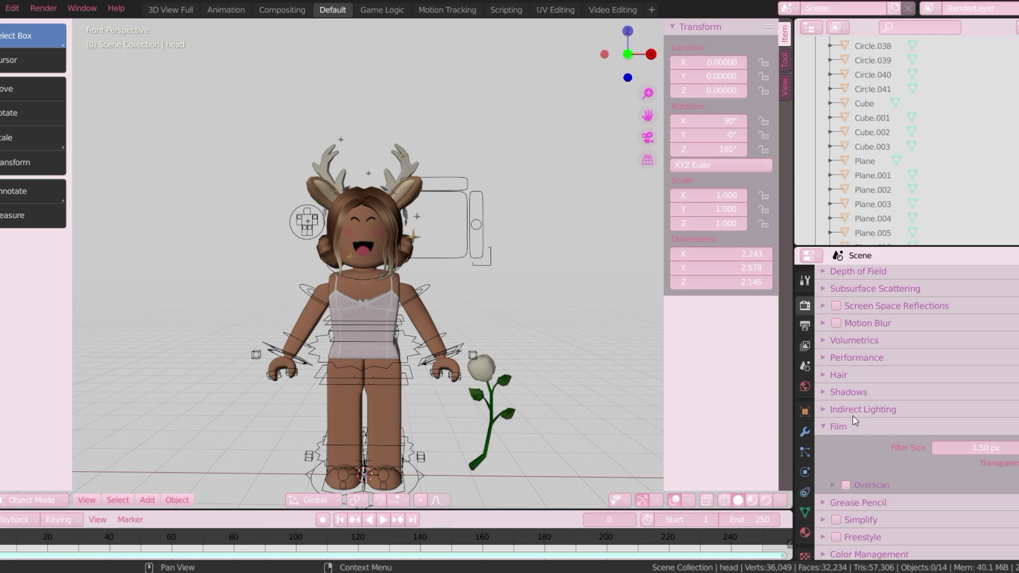
Step: Set the render output file format to PNG
left_click(805, 326)
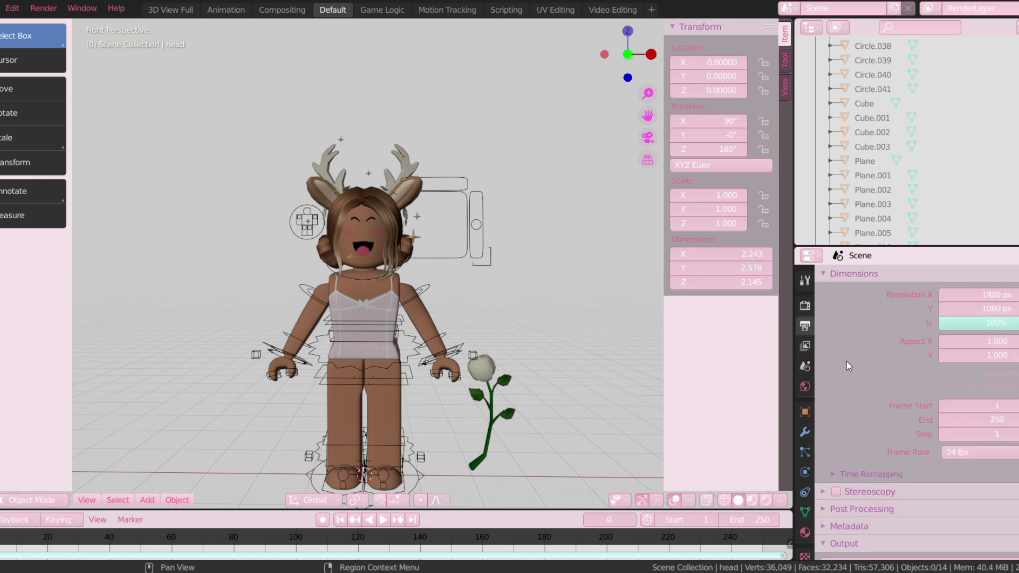
scroll(864, 378, "down", 2)
scroll(865, 378, "down", 2)
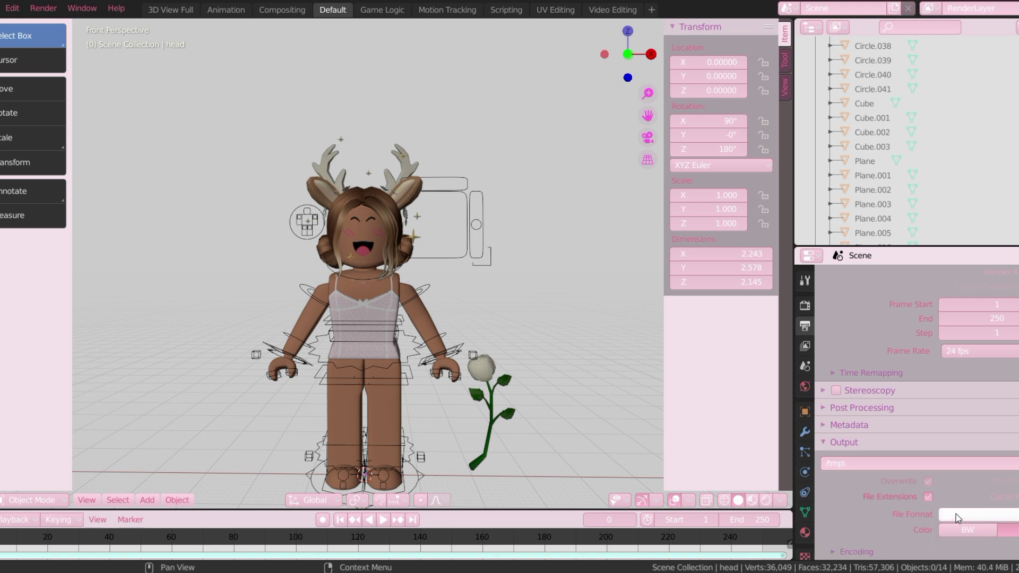
left_click(929, 512)
left_click(790, 437)
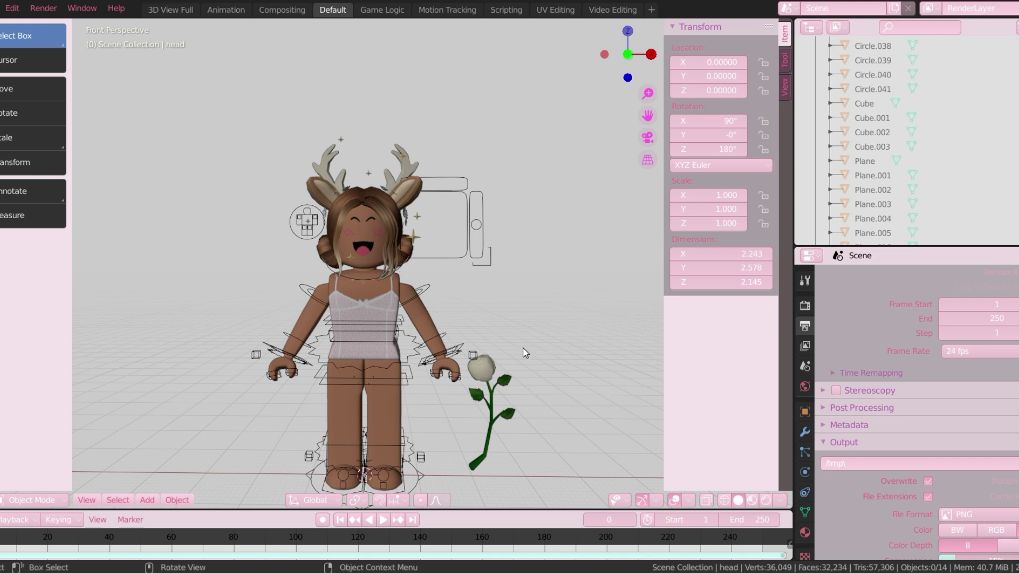
Step: Switch the viewport to Rendered shading and add a Sun light to the scene
middle_click_drag(524, 348, 524, 352)
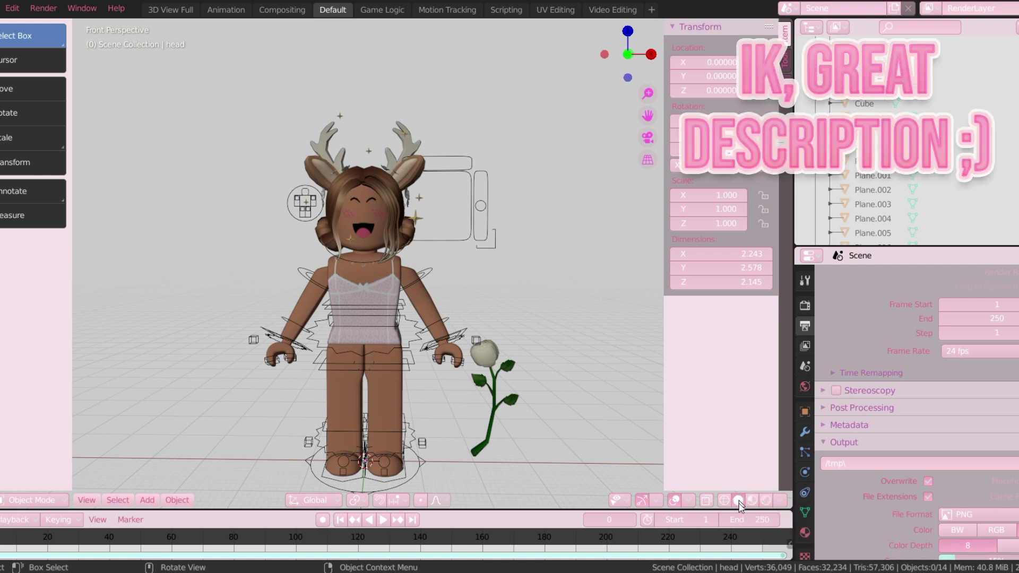
left_click(766, 502)
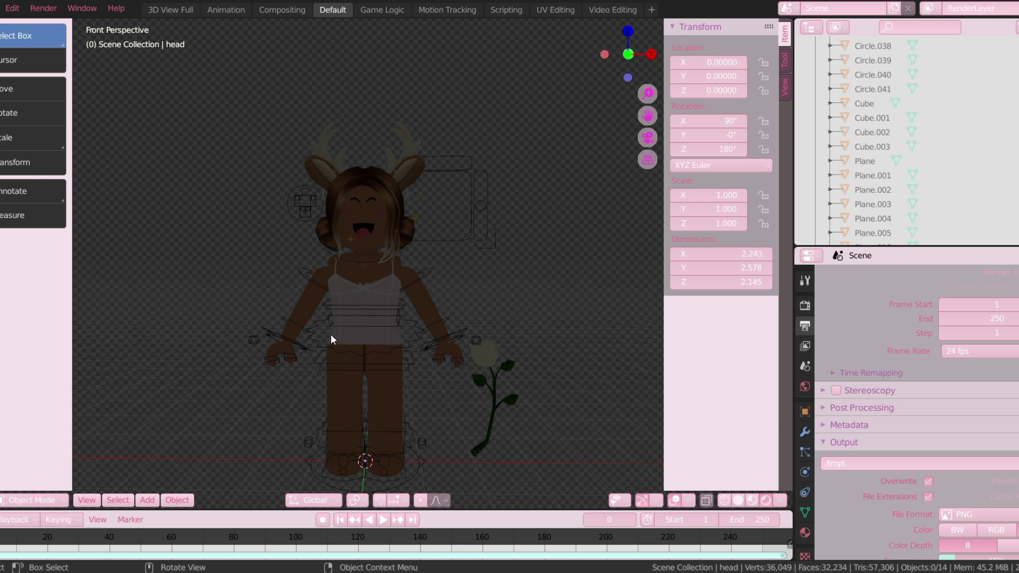
left_click(153, 498)
mouse_move(186, 306)
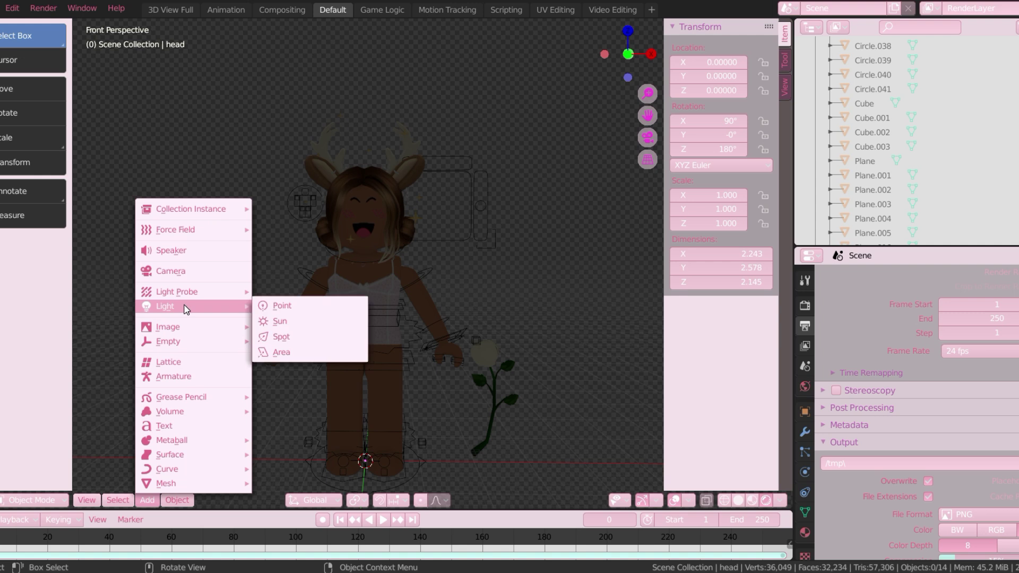
left_click(269, 322)
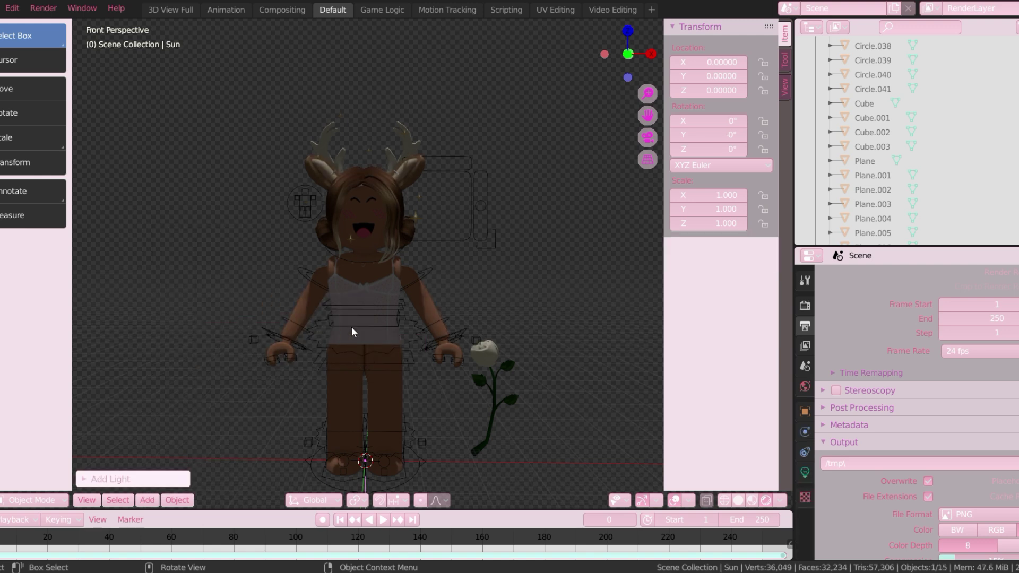
Step: Move the Sun light in front of and above the character, to about Y -9.18 and Z 6.97
key("shift+grave")
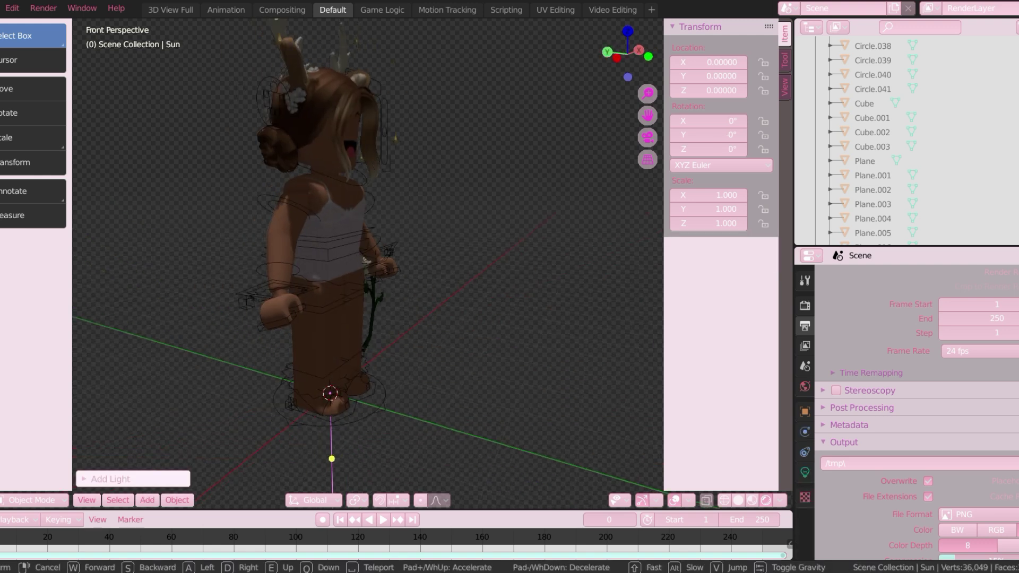
left_click(344, 253)
key("g")
key("z")
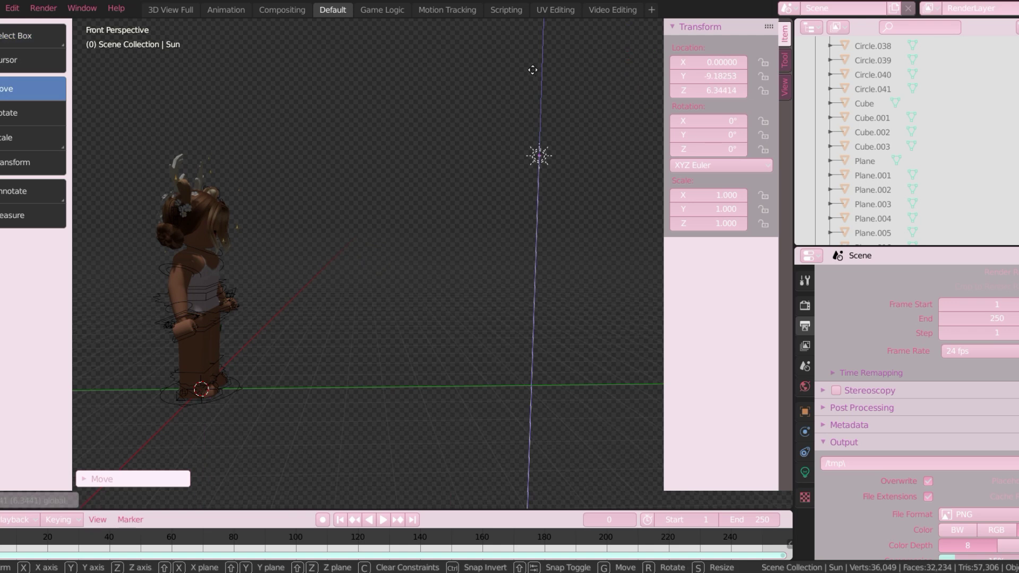
left_click_drag(532, 70, 534, 59)
Step: Rotate the Sun light about the X axis to about 62.8° so it shines on the character
left_click(7, 113)
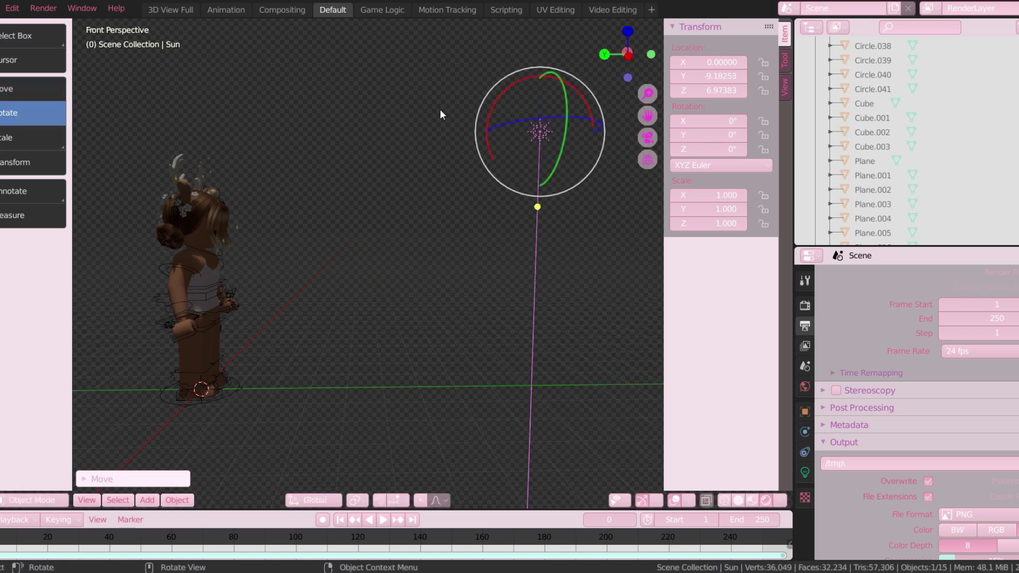
left_click_drag(509, 92, 552, 107)
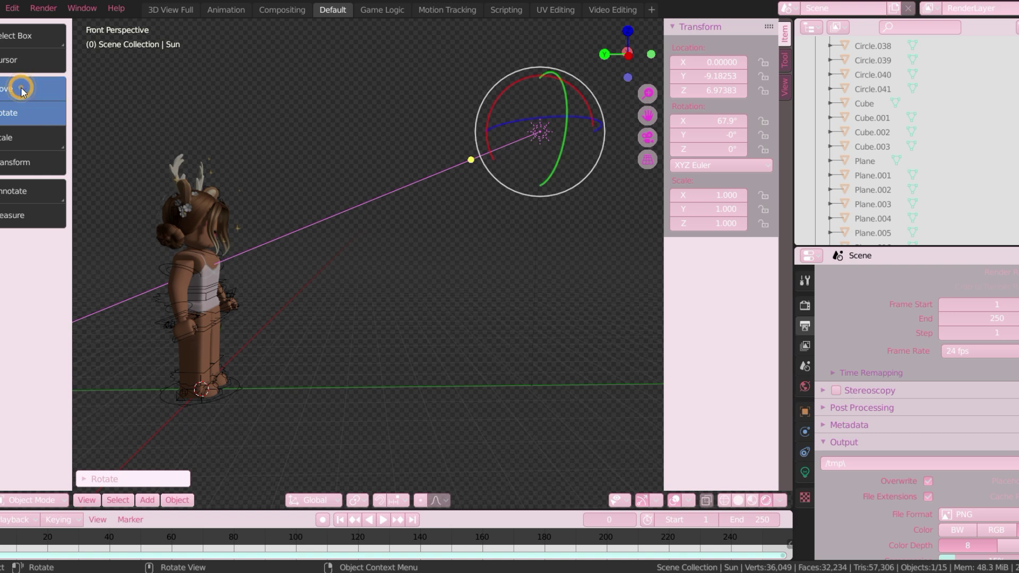
left_click(43, 89)
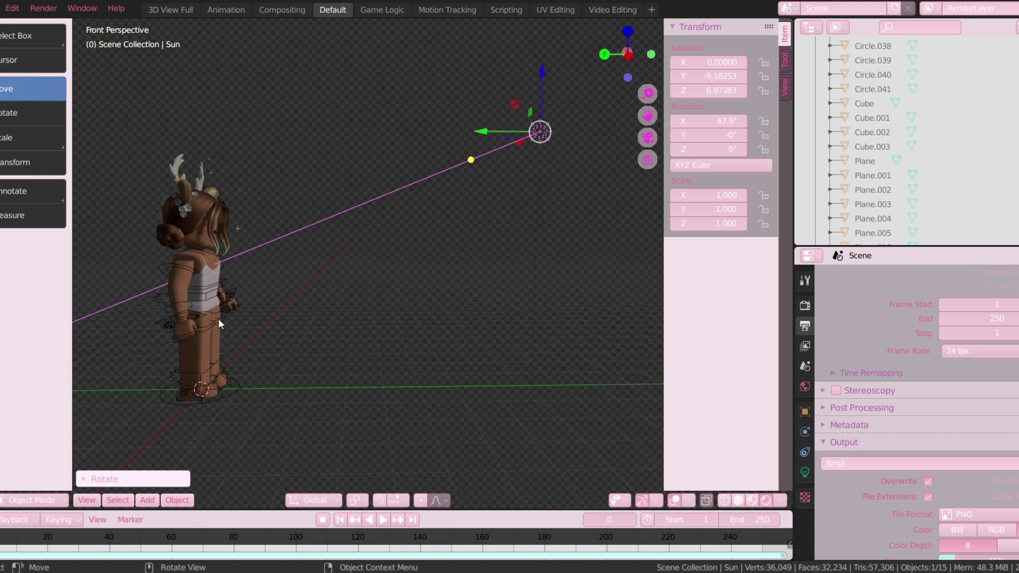
left_click(18, 116)
mouse_move(499, 97)
left_mouse_down()
mouse_move(500, 86)
mouse_move(488, 90)
left_mouse_up()
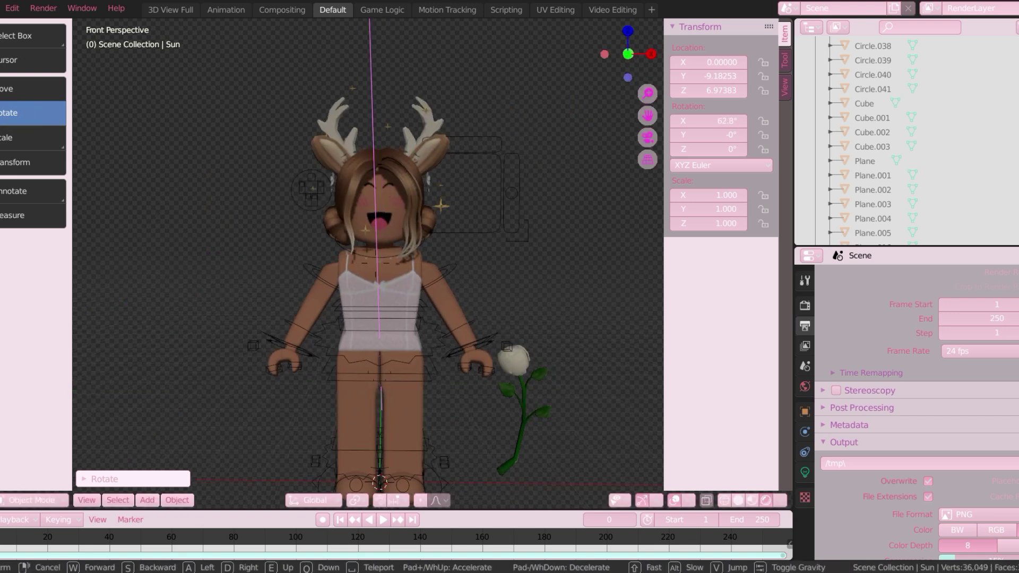
Step: Set the Sun light's X rotation to about 62.8° and turn off its shadow
middle_click_drag(409, 268, 378, 266)
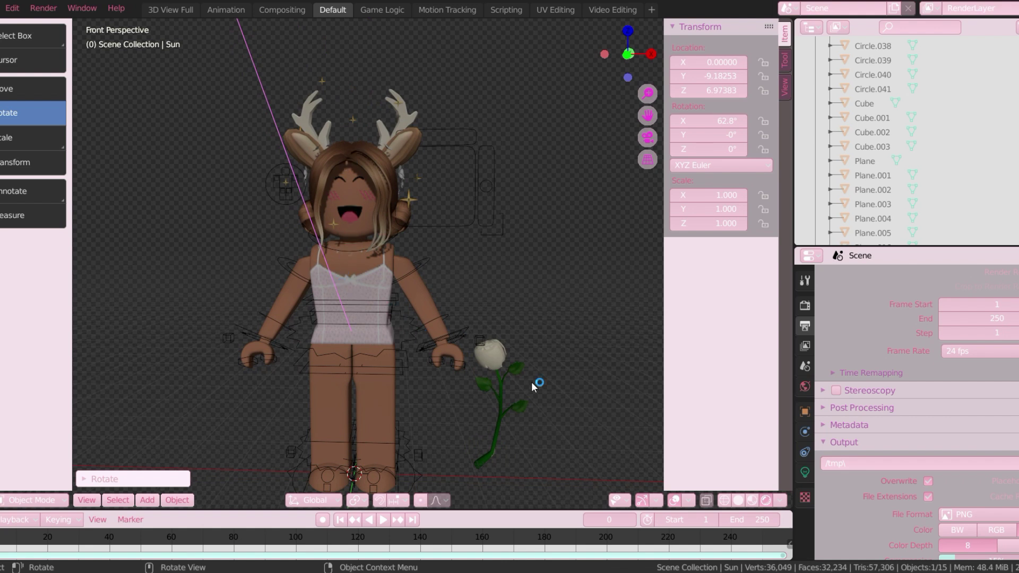
left_click(802, 475)
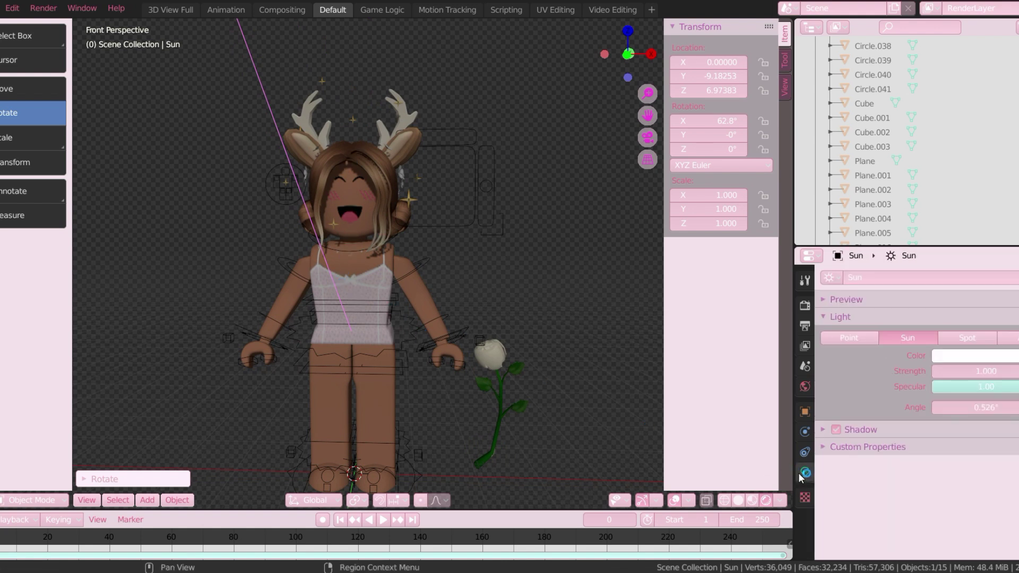
left_click(837, 429)
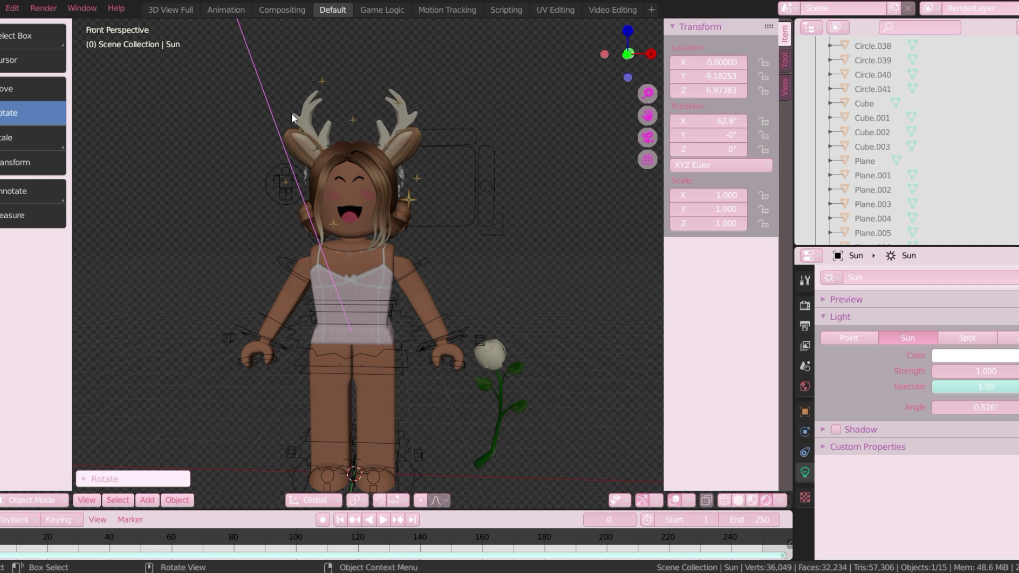
Step: Deselect the Sun light so that nothing in the scene is selected
key("shift+grave")
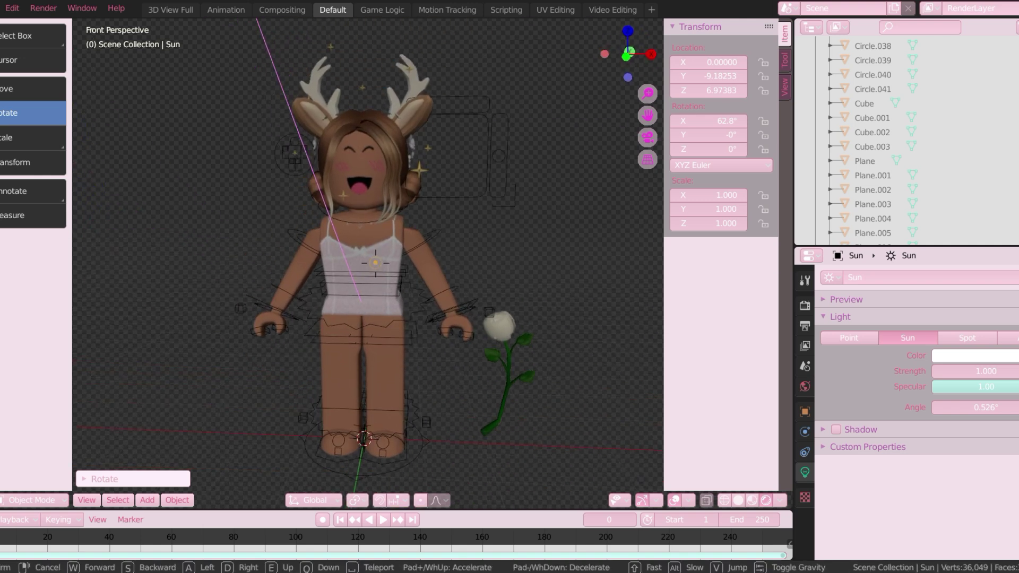
left_click(376, 263)
key("alt+a")
key("shift+grave")
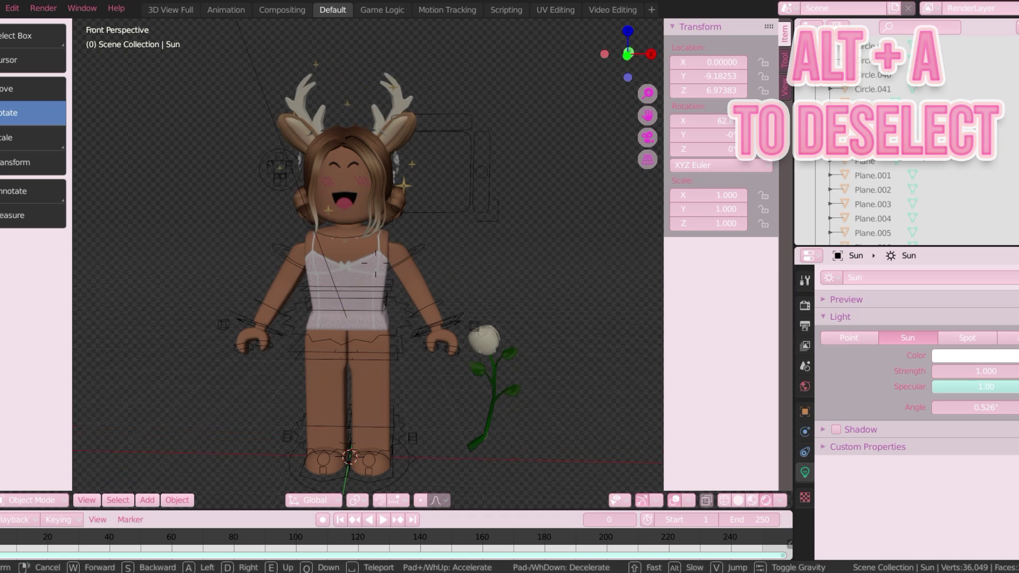
left_click(375, 263)
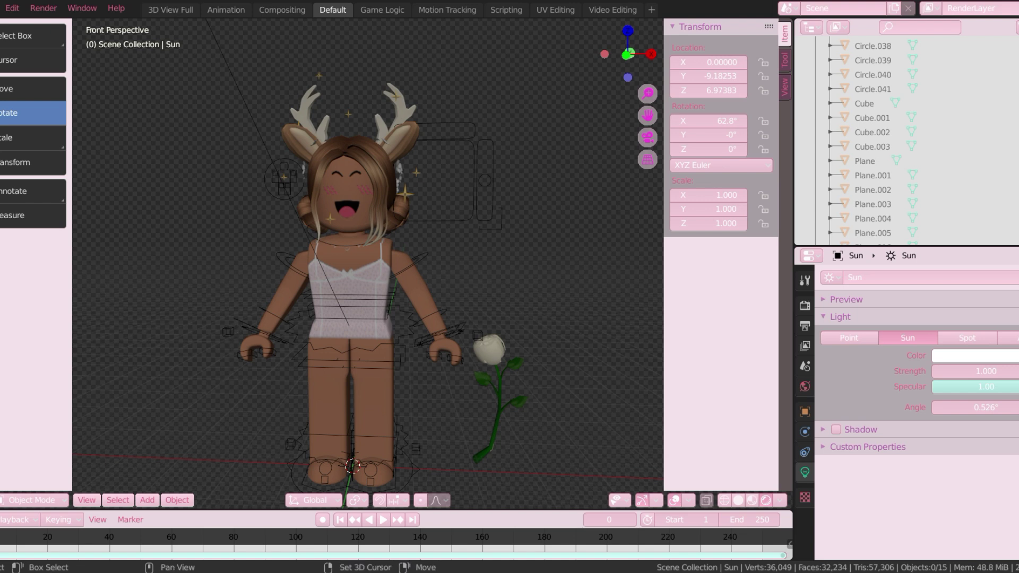
Step: Select the character's rig and switch it to Pose Mode
key("shift+grave")
key("w")
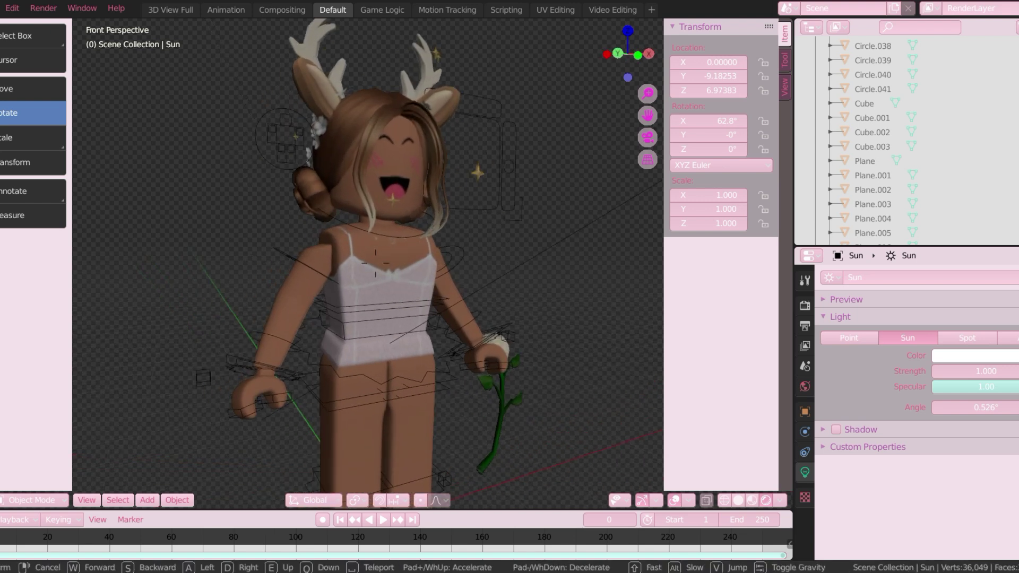
left_click(344, 315)
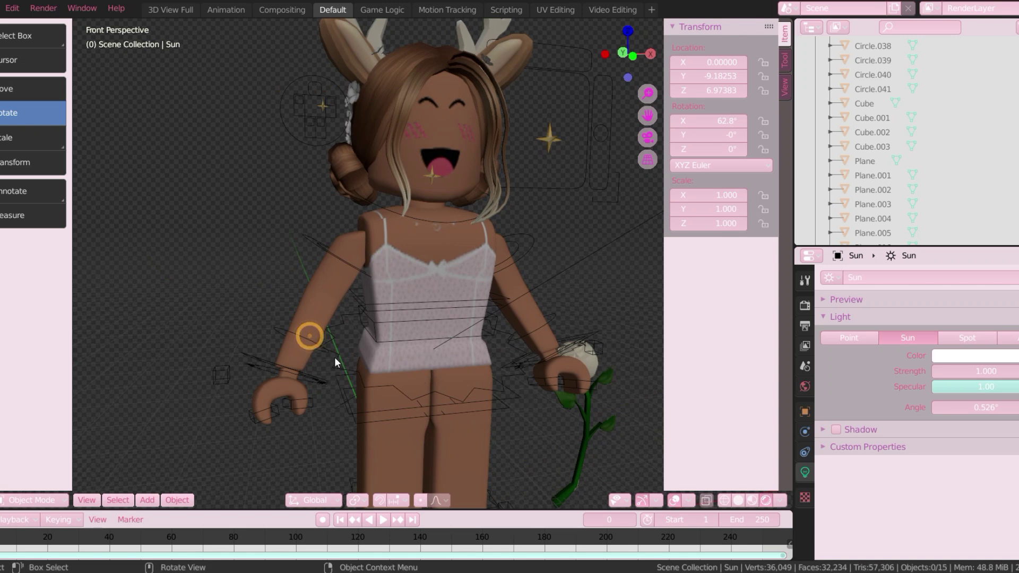
left_click(396, 399)
key("ctrl+Tab")
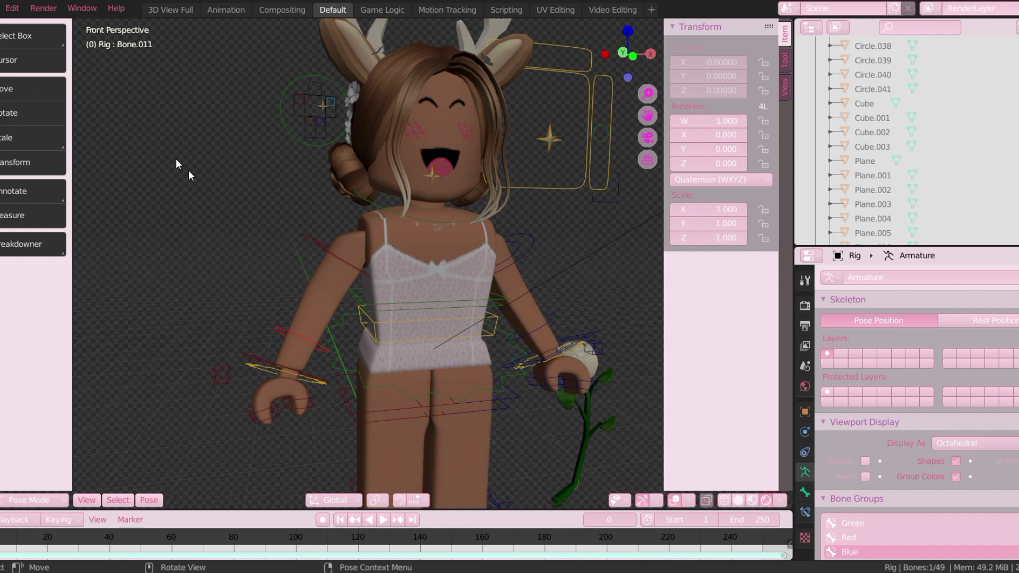
Step: Rotate the character's right forearm bone forward to bend the elbow, to about W 0.843, X 0.476, Y 0.239
left_click(26, 109)
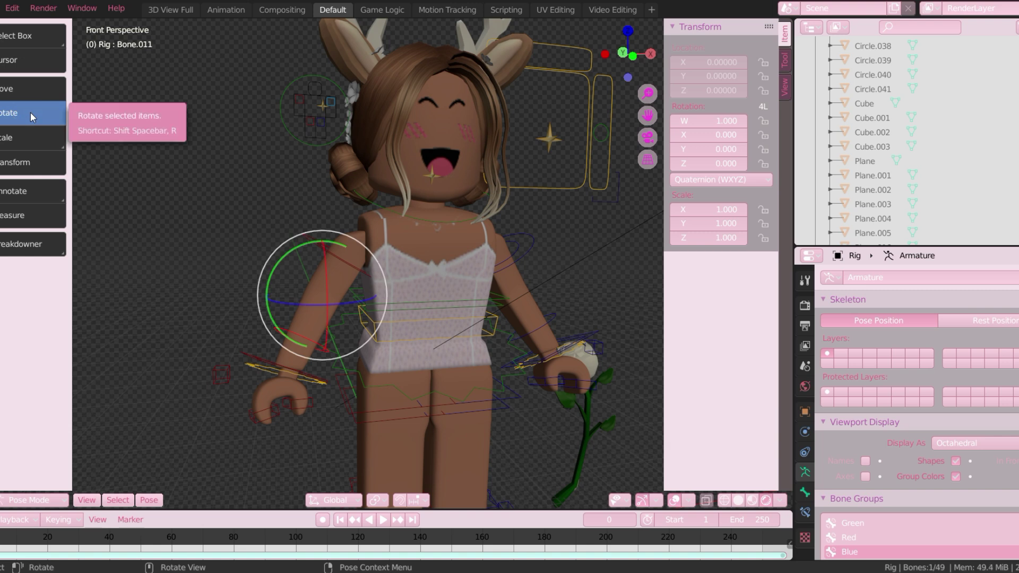
key("shift+grave")
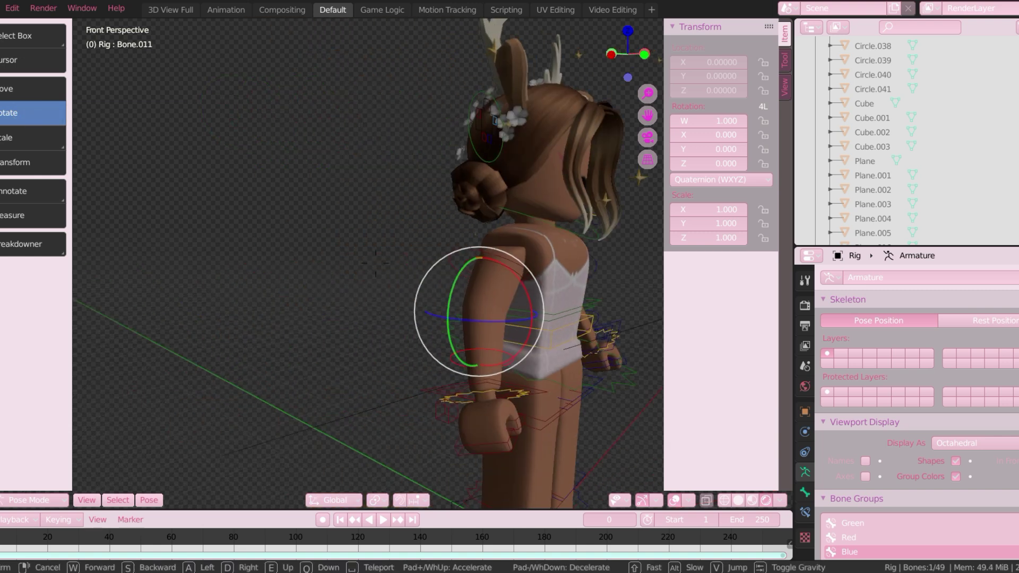
key("w")
left_click(317, 291)
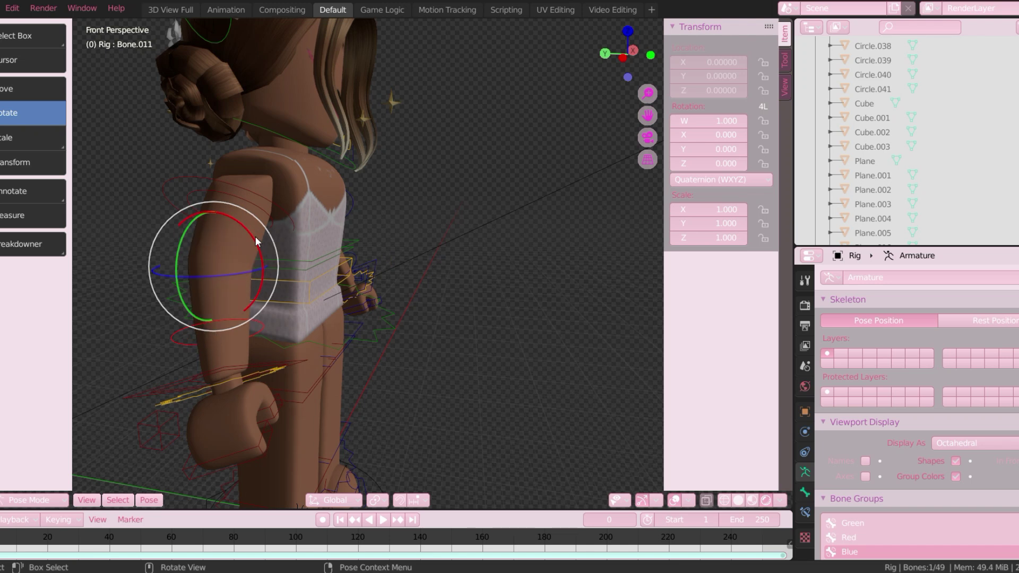
left_click_drag(251, 234, 209, 205)
key("shift+grave")
key("w")
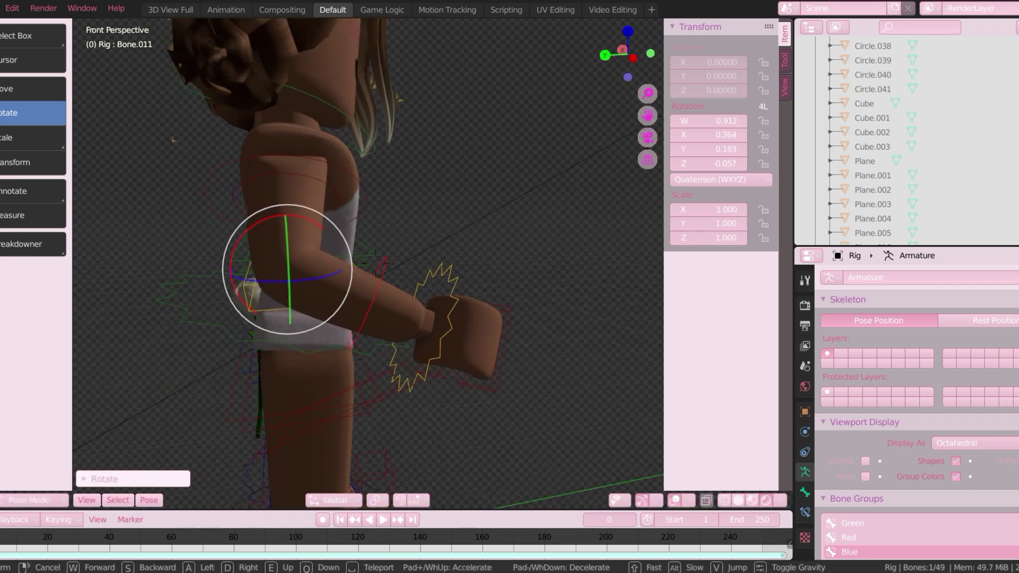
left_click(376, 263)
left_click_drag(291, 225, 281, 218)
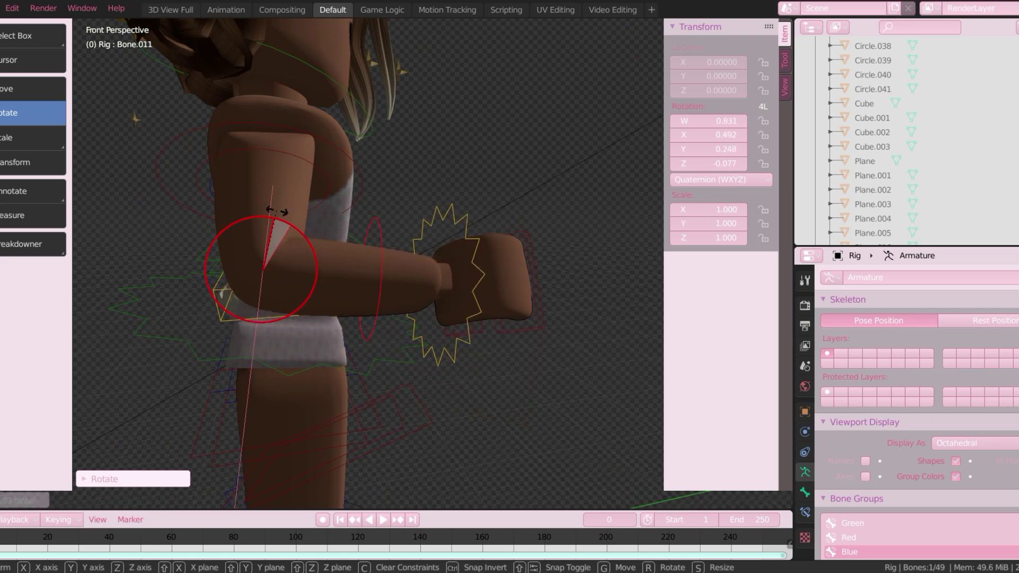
left_click(281, 215)
Step: Rotate the right hand bone so the hand turns upright, to about W 0.969, X -0.118, Y 0.166, Z -0.140
key("shift+grave")
key("w")
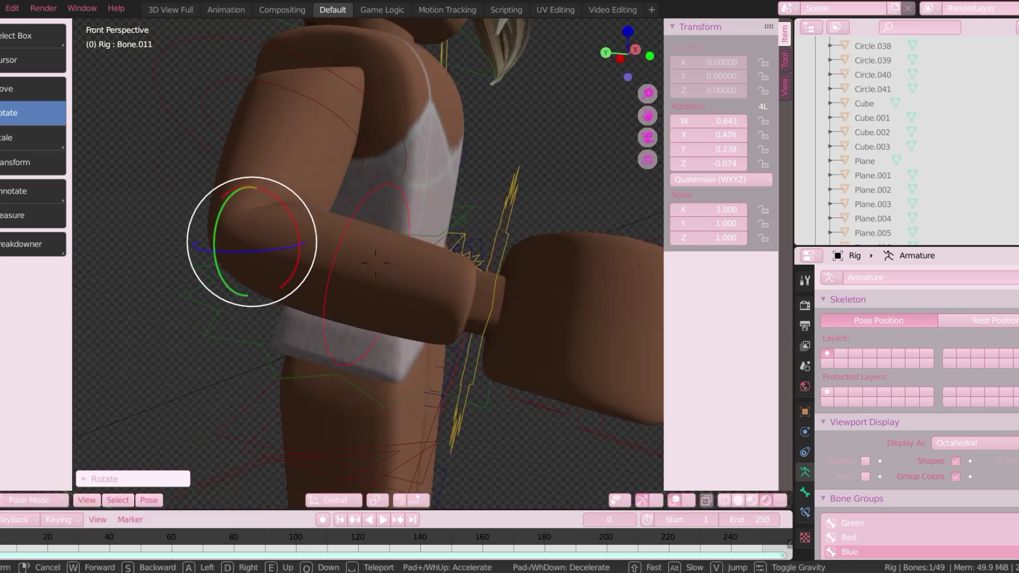
key("s")
left_click(376, 263)
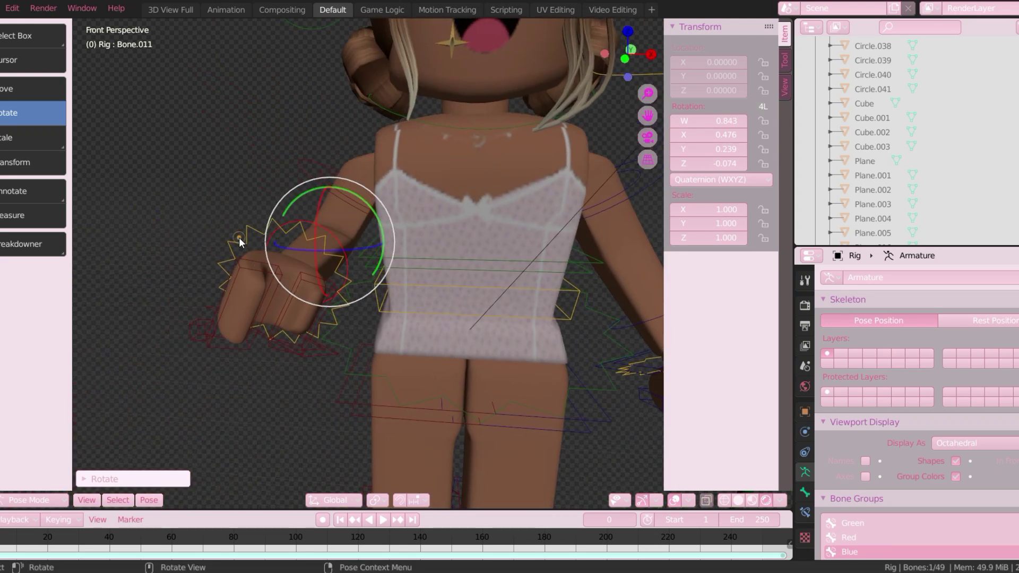
left_click(352, 278)
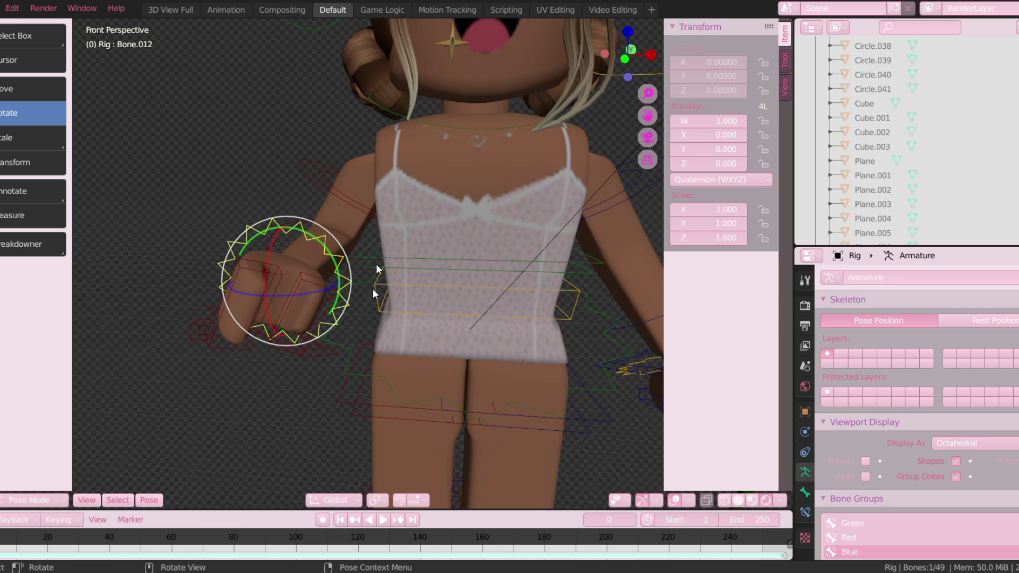
left_click_drag(265, 271, 298, 226)
left_click_drag(245, 295, 272, 296)
mouse_move(270, 248)
left_mouse_down()
mouse_move(277, 242)
mouse_move(301, 263)
mouse_move(319, 249)
mouse_move(287, 247)
mouse_move(274, 266)
left_mouse_up()
key("ctrl+z")
Step: Rotate the right upper-arm bone to about W 0.985, Y -0.148, and shift it slightly to about X -0.045
key("shift+grave")
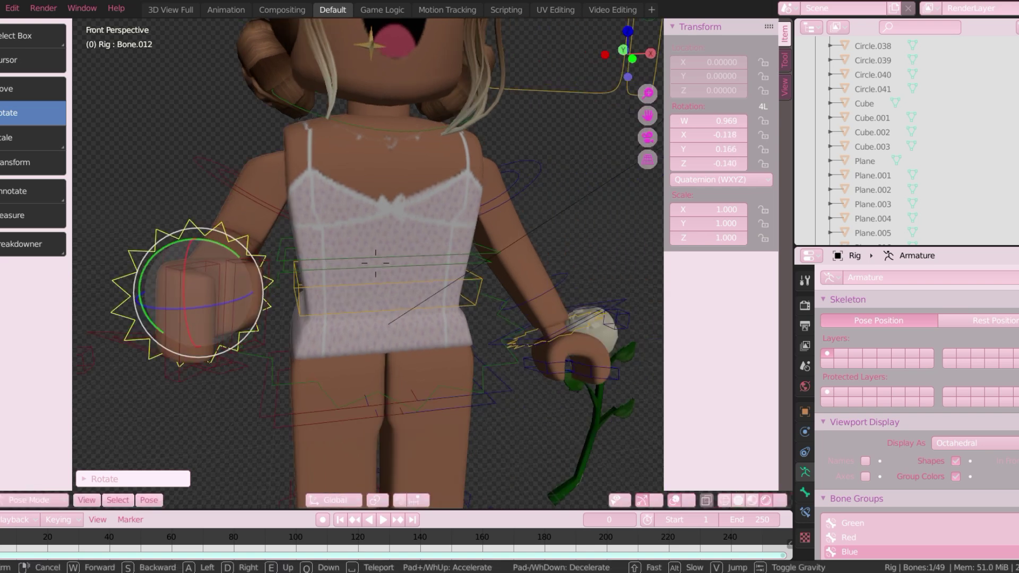
key("a")
key("q")
left_click(375, 263)
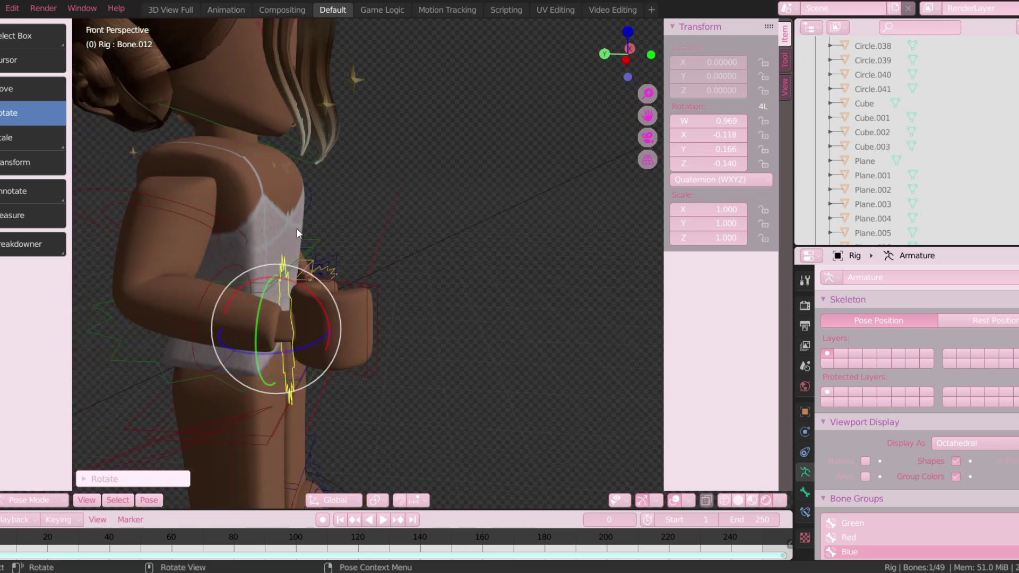
left_click(183, 201)
mouse_move(164, 212)
left_mouse_down()
mouse_move(136, 206)
mouse_move(162, 223)
left_mouse_up()
left_click(16, 88)
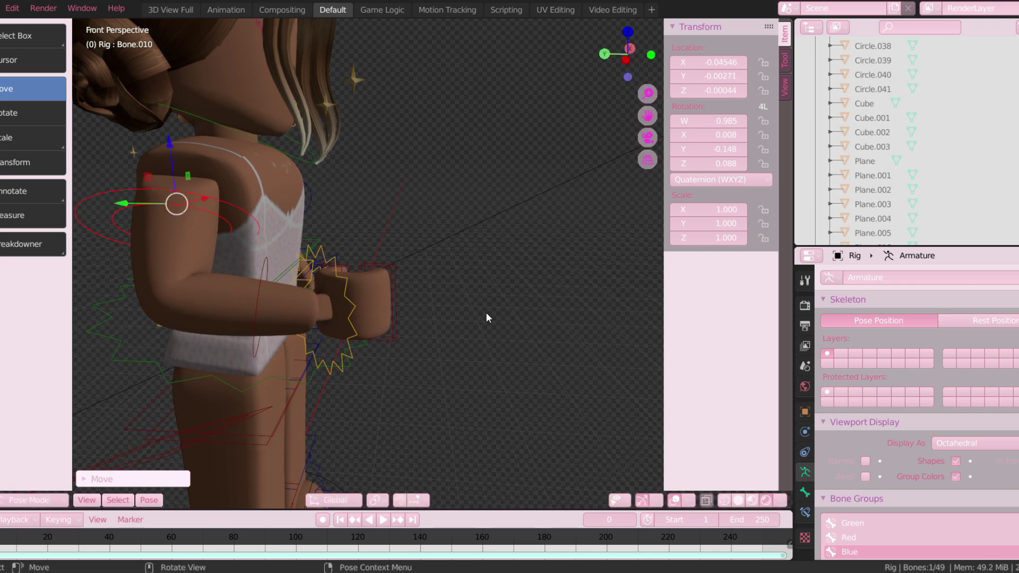
Step: Return the rig to Object Mode and select the flower
key("shift+grave")
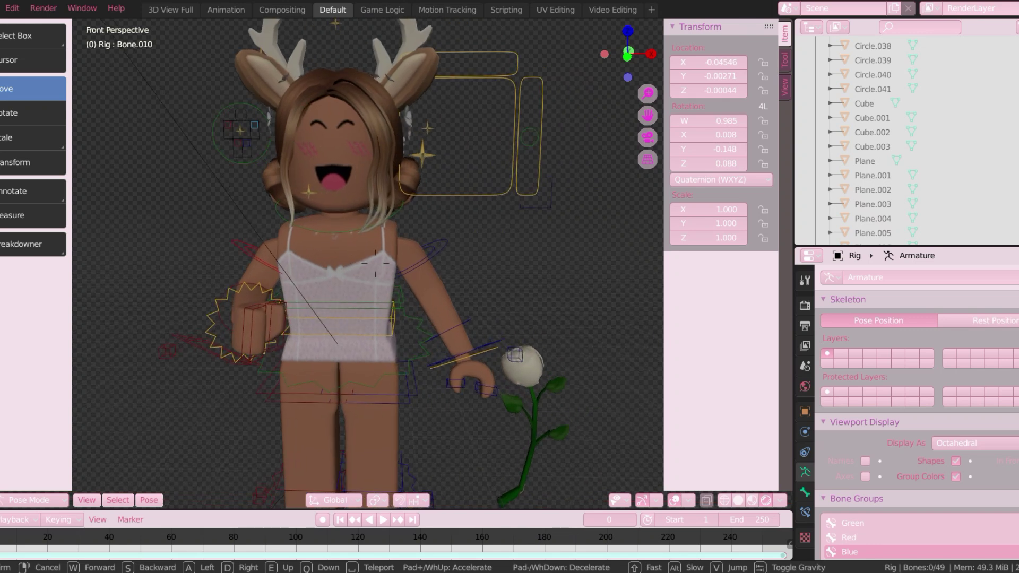
left_click(293, 279)
key("ctrl+Tab")
left_click(425, 295)
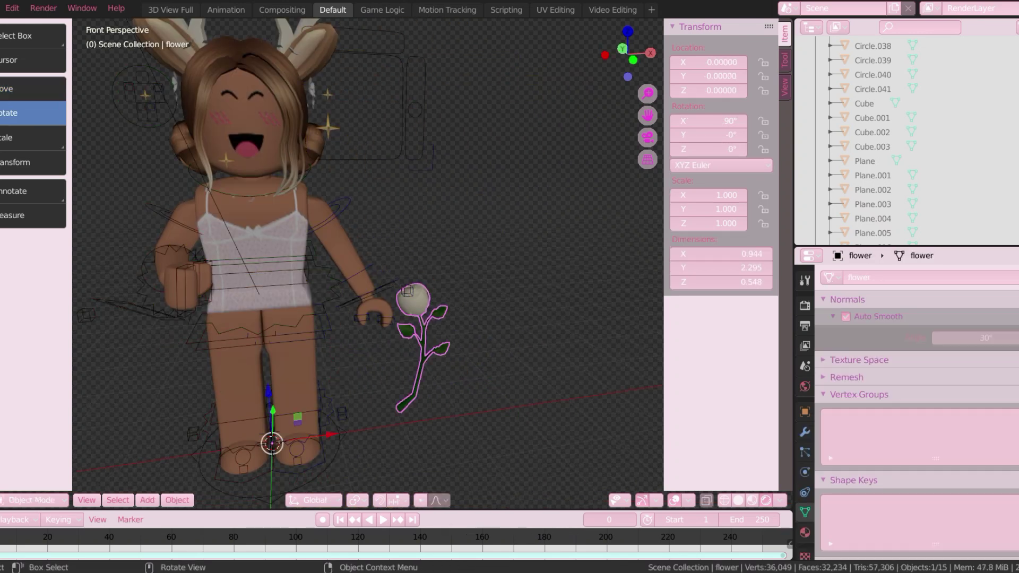
Step: Find the Set Origin operator and set the flower's origin to its geometry
key("shift+grave")
key("w")
key("s")
key("d")
key("w")
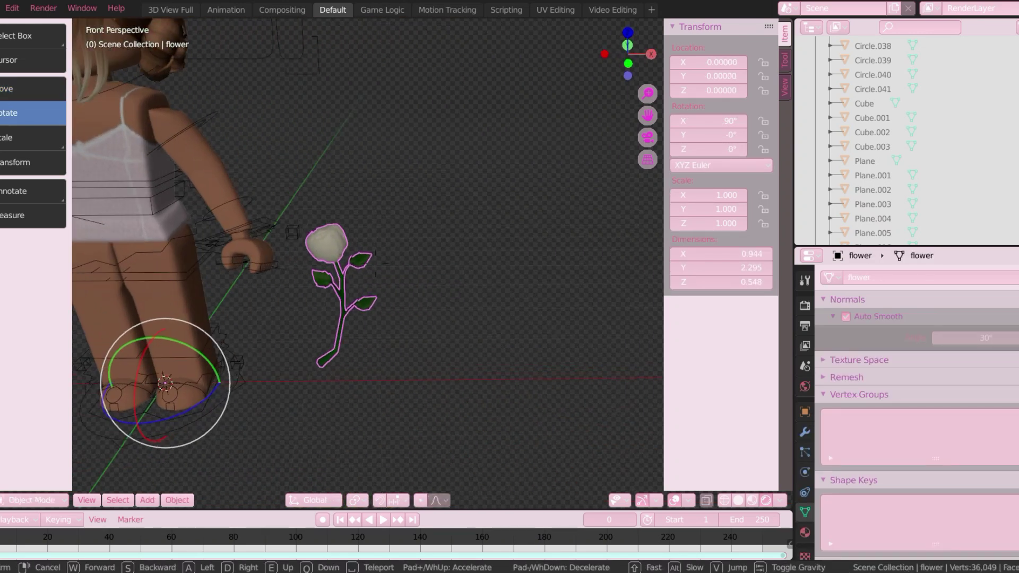
left_click(375, 262)
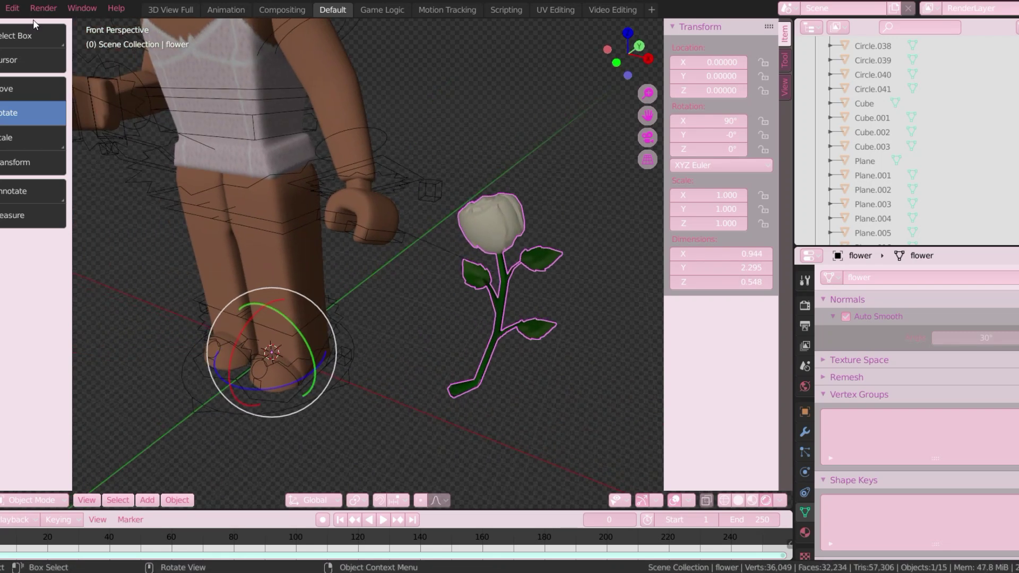
left_click(18, 14)
mouse_move(43, 8)
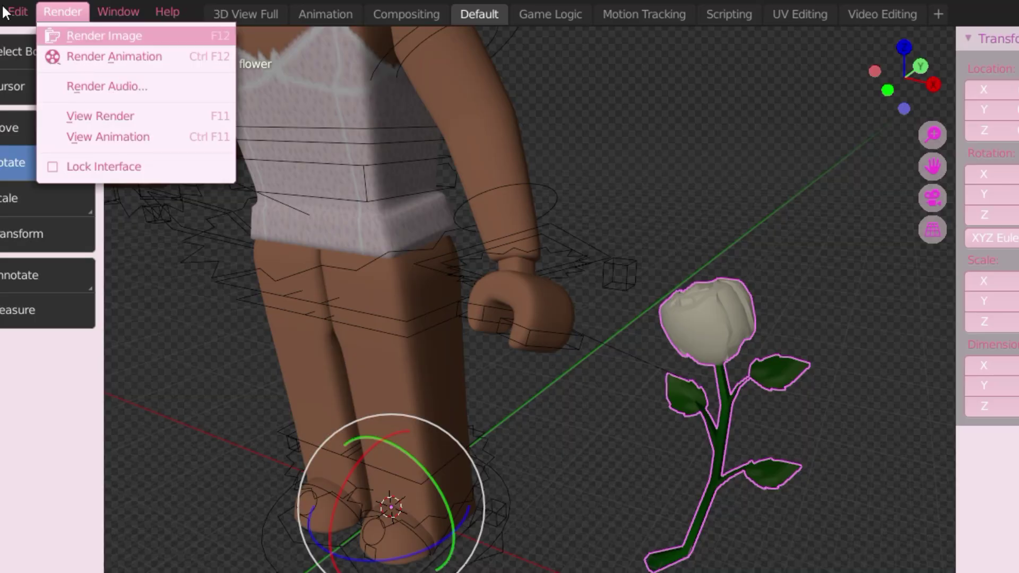
left_click(11, 7)
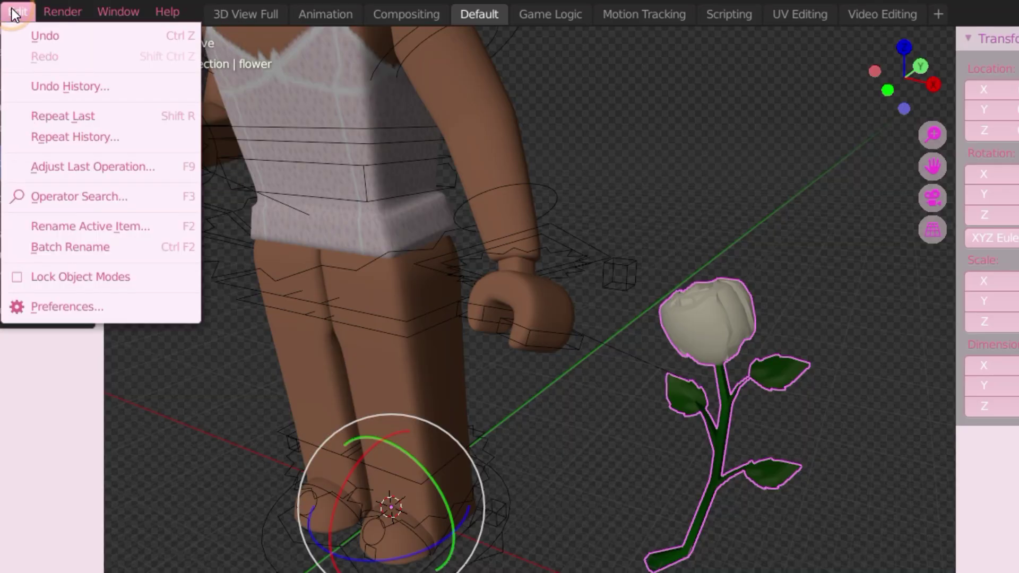
left_click(81, 197)
type("set on")
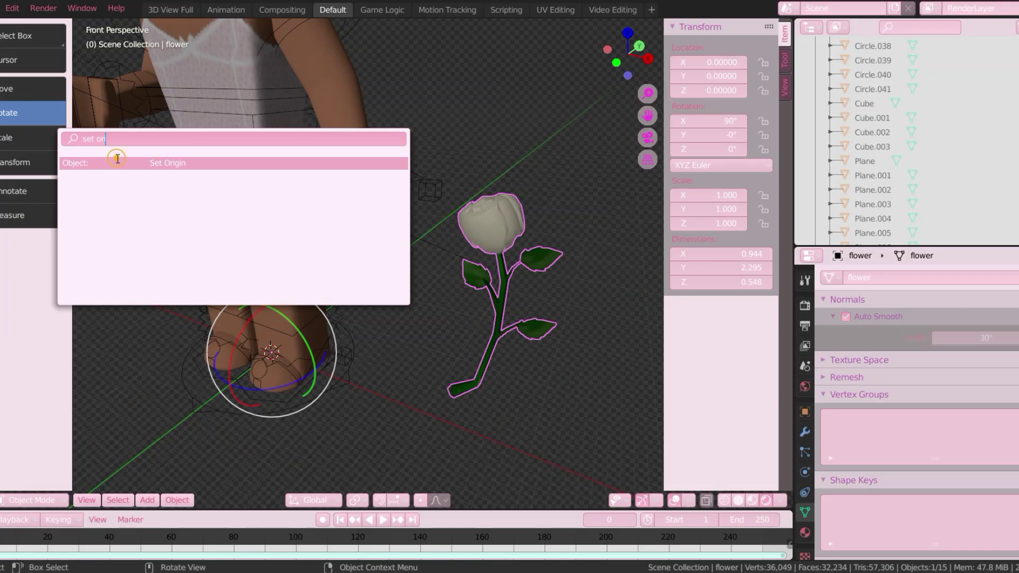
left_click(117, 159)
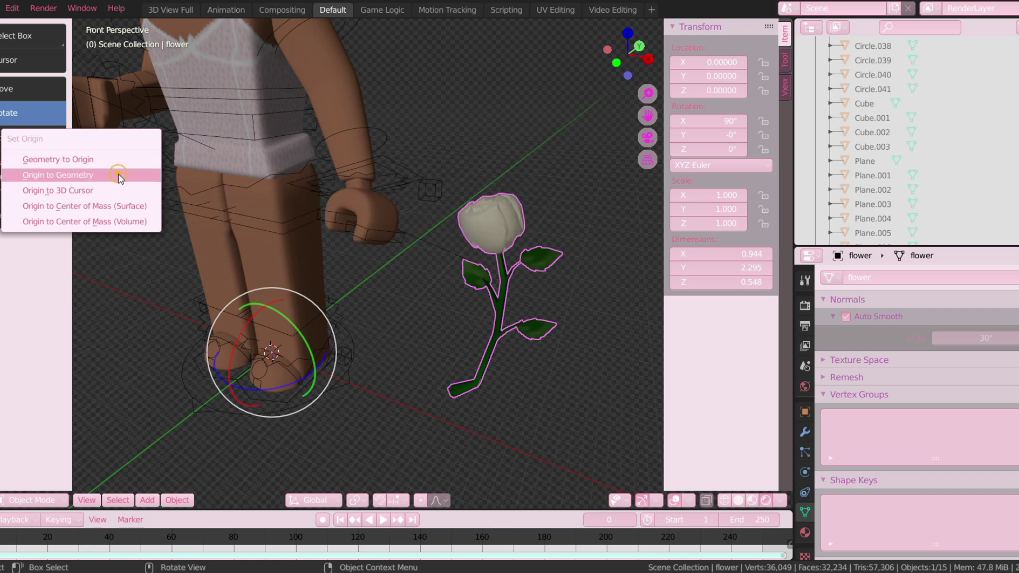
left_click(118, 175)
Step: Move the flower to the character's right hand, to about X -0.82, Y -1.03, Z 3.30
key("shift+grave")
key("a")
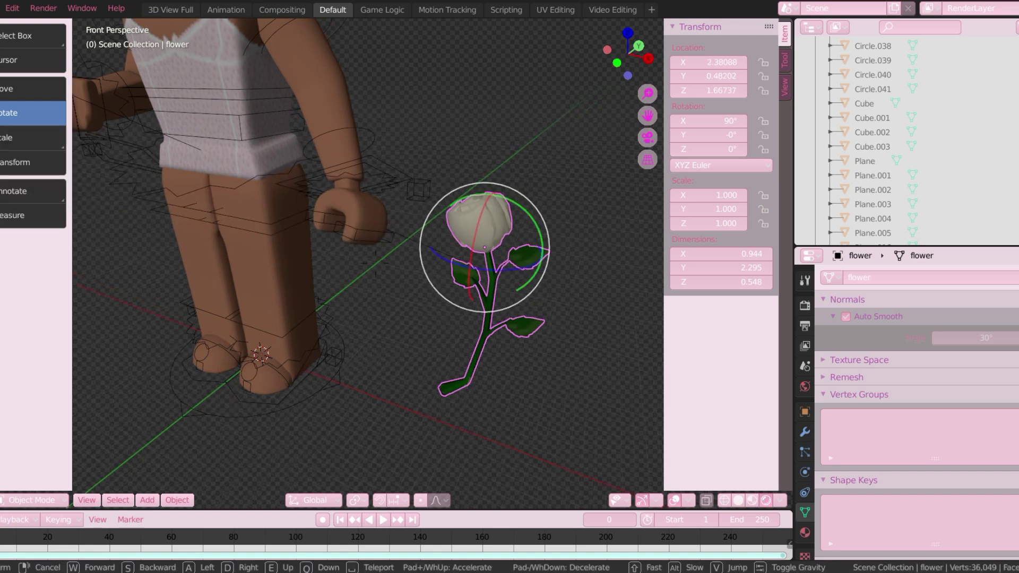
key("s")
key("w")
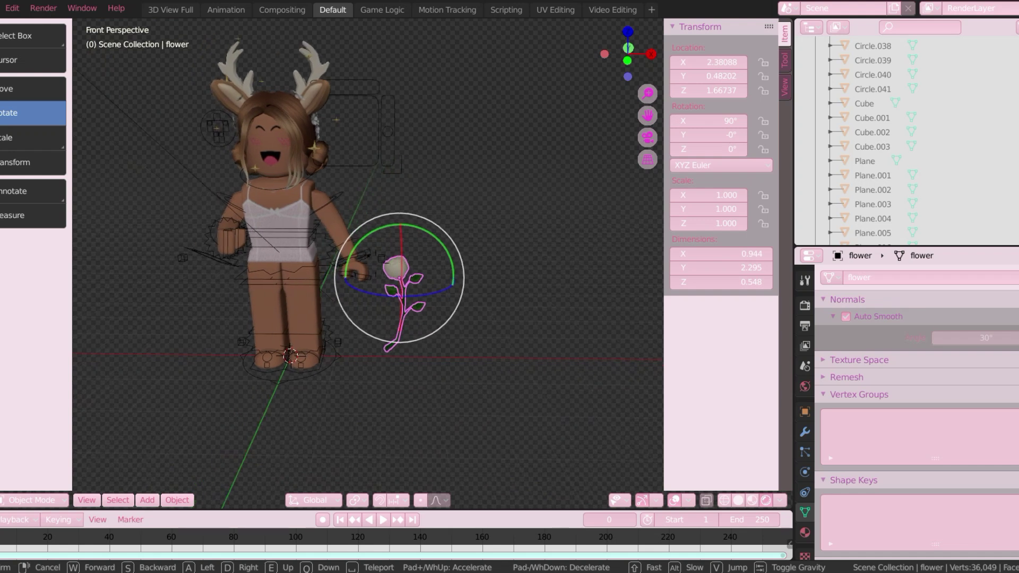
key("s")
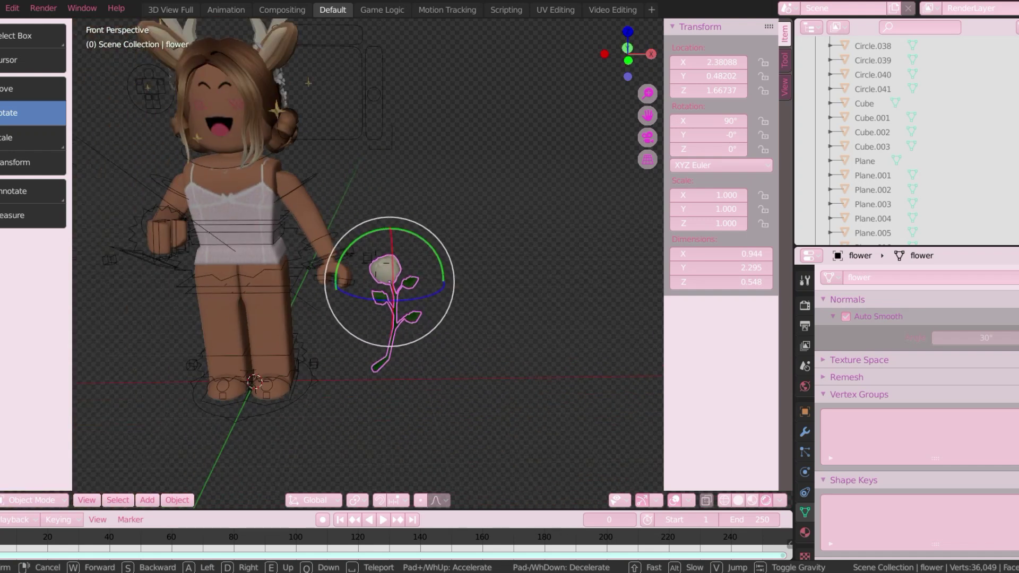
key("w")
left_click(376, 264)
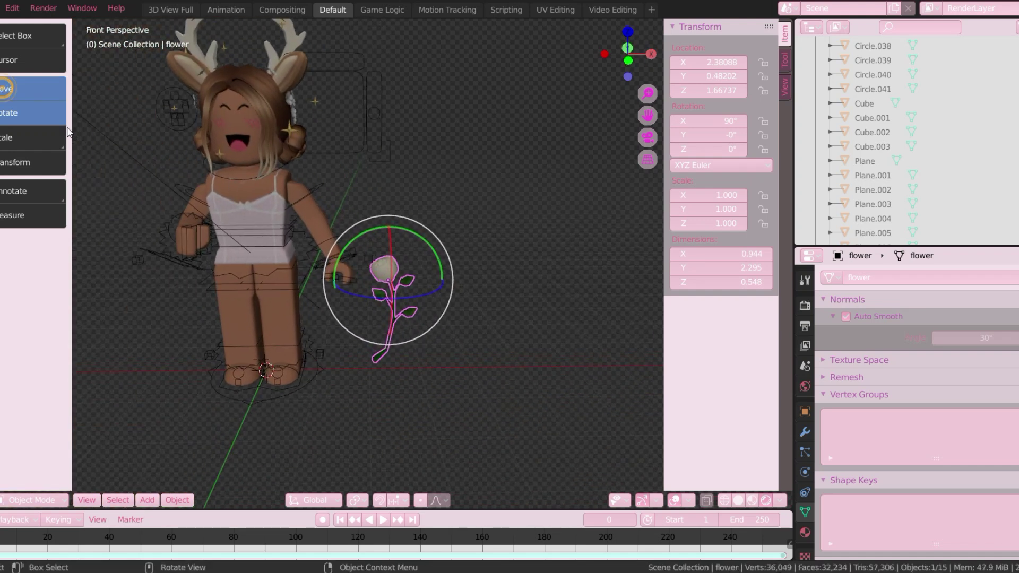
left_click(32, 89)
left_click_drag(418, 278, 208, 297)
left_click_drag(185, 263, 182, 159)
Step: Tilt the flower to about 18.1° on Y and fit its stem into the right hand at about X -0.51, Z 3.59
key("shift+grave")
key("w")
left_click(376, 264)
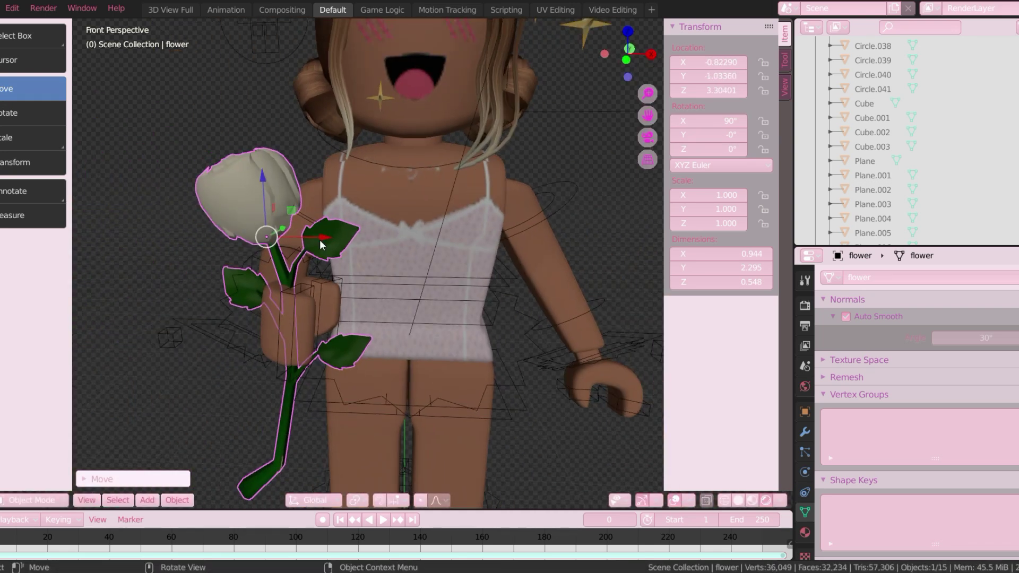
left_click_drag(322, 243, 340, 243)
left_click_drag(287, 167, 373, 208)
left_click(26, 113)
left_click(31, 89)
left_click_drag(319, 150, 322, 127)
Step: Rotate the right upper-arm bone about two axes to adjust how the bent arm holds the flower
key("shift+grave")
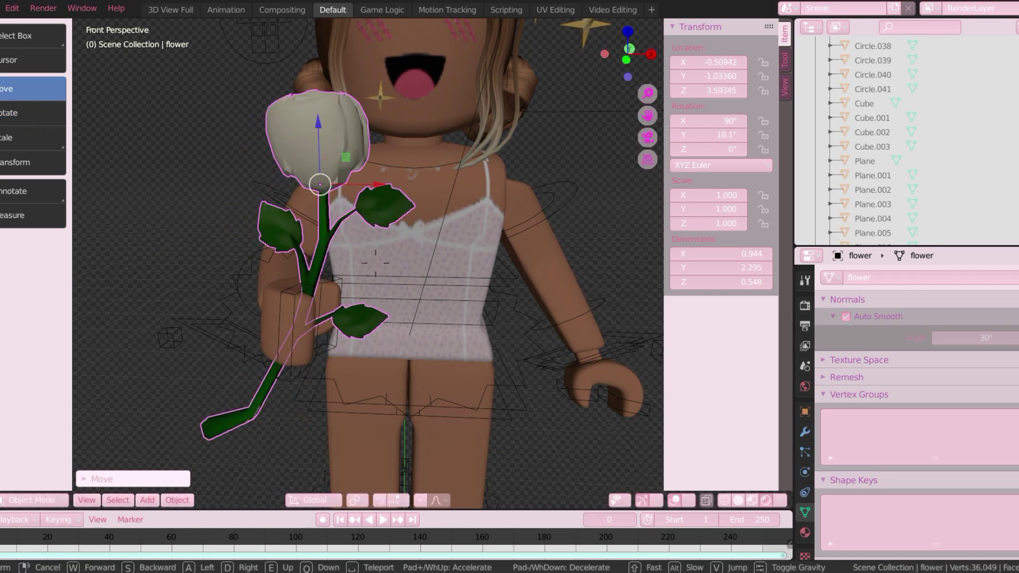
key("a")
left_click(376, 266)
left_click(333, 234)
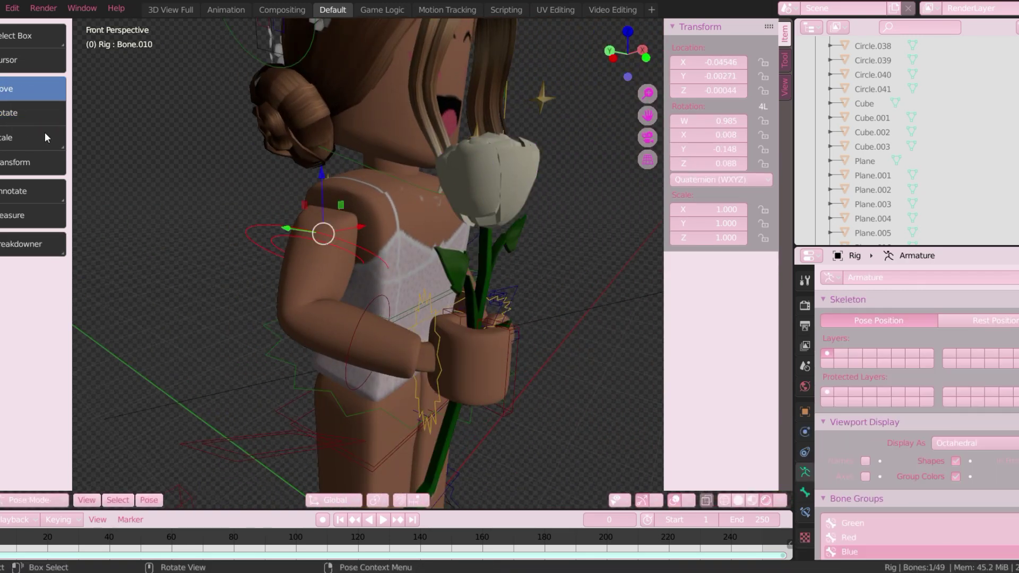
left_click(24, 126)
left_click(25, 123)
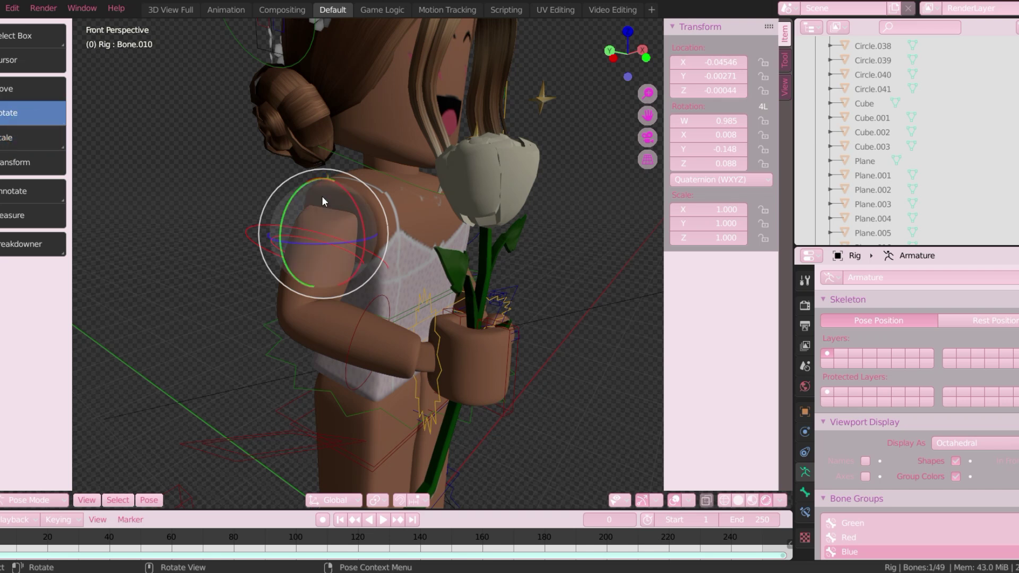
left_click_drag(350, 205, 351, 193)
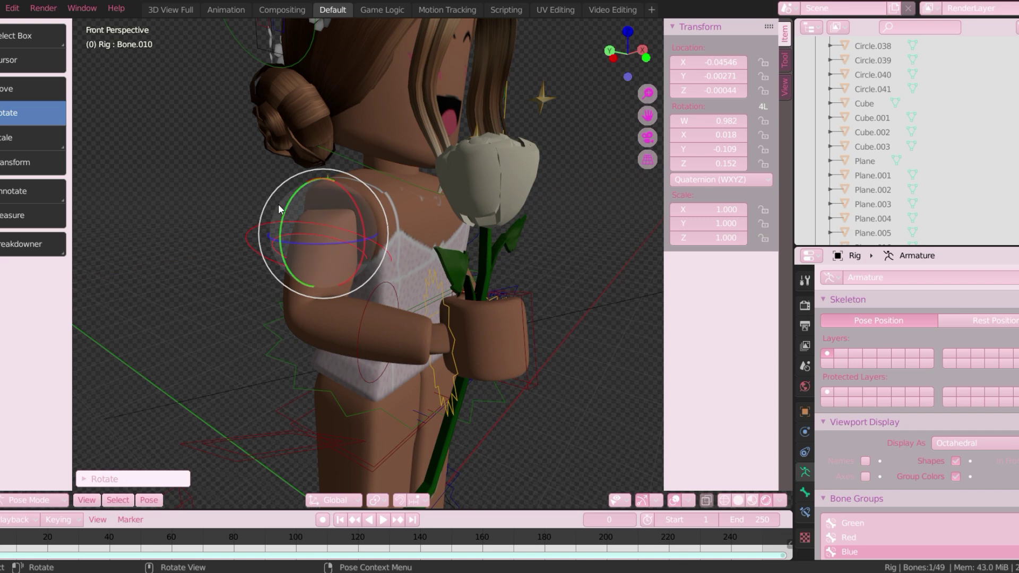
left_click_drag(282, 209, 308, 249)
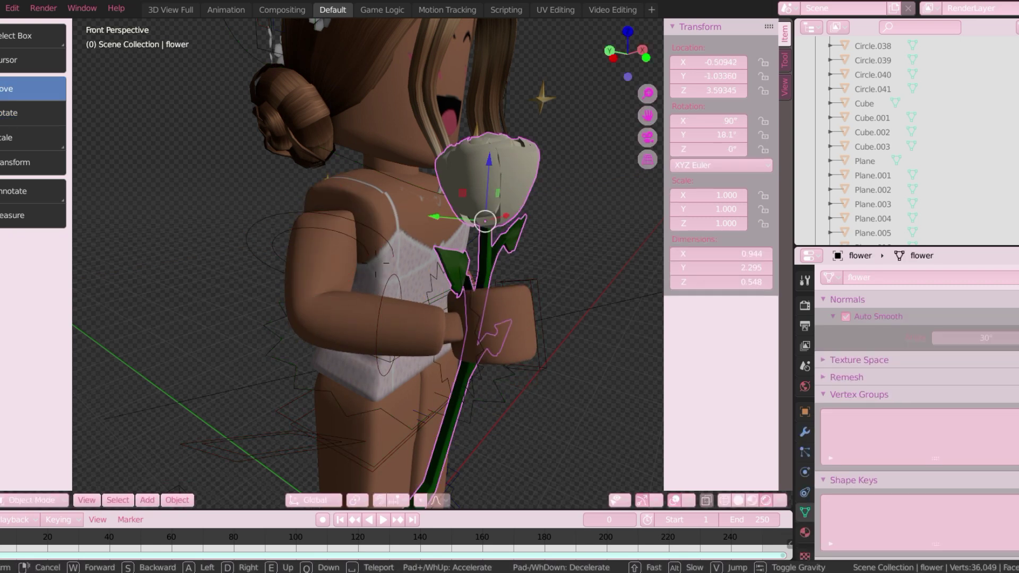
Step: Move the flower to about X -0.41, Y -1.02, Z 3.68 in the right hand and rotate it
right_click(376, 263)
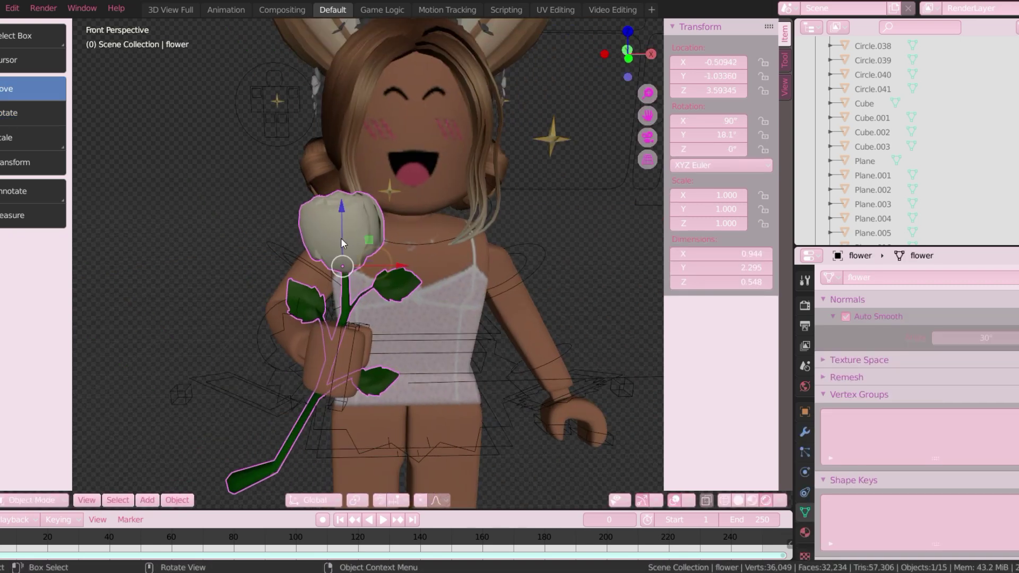
key("g")
left_click(402, 265)
key("g")
left_click(364, 223)
key("g")
left_click(371, 199)
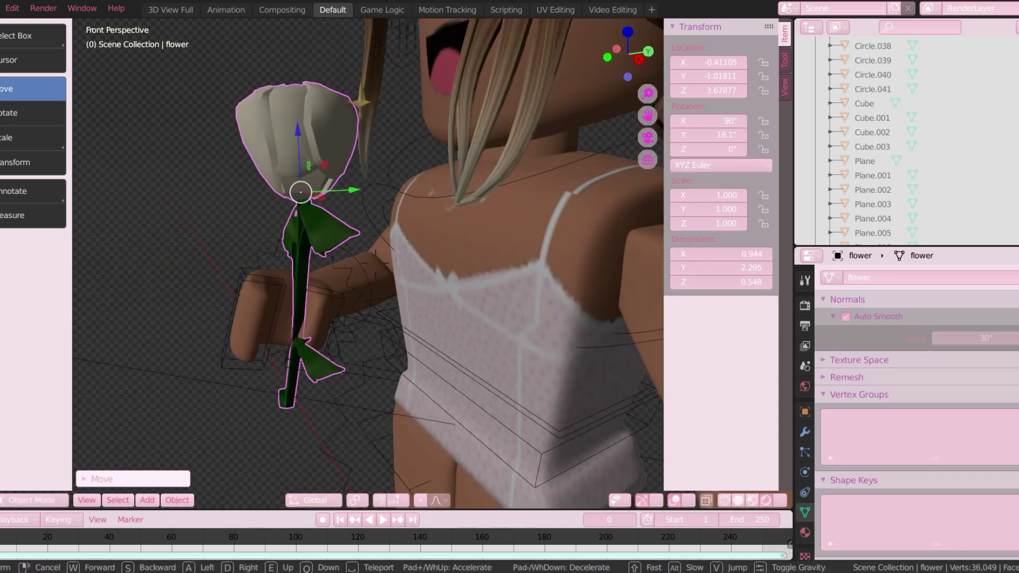
left_click(32, 112)
left_click_drag(318, 223, 326, 201)
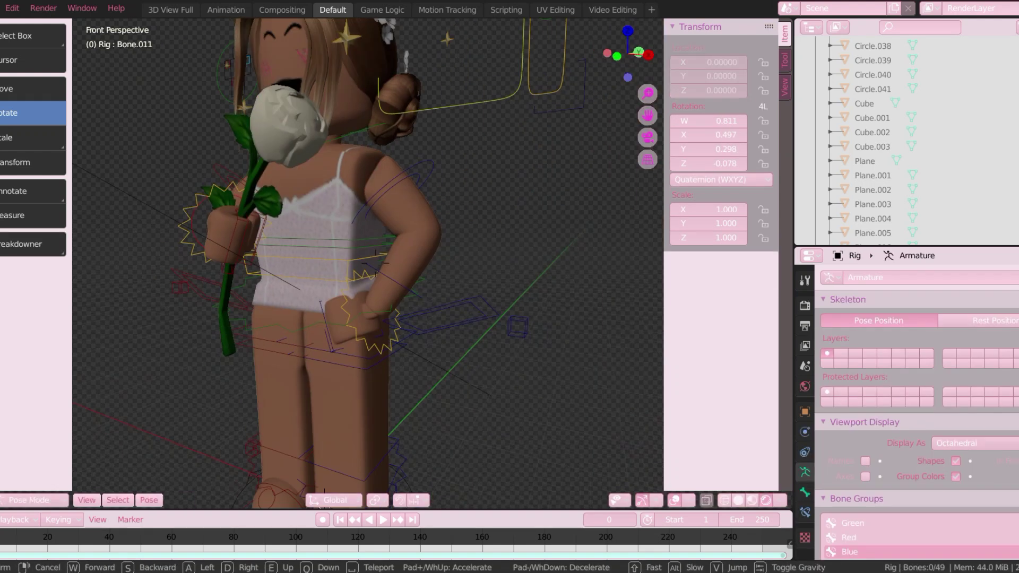
key("d")
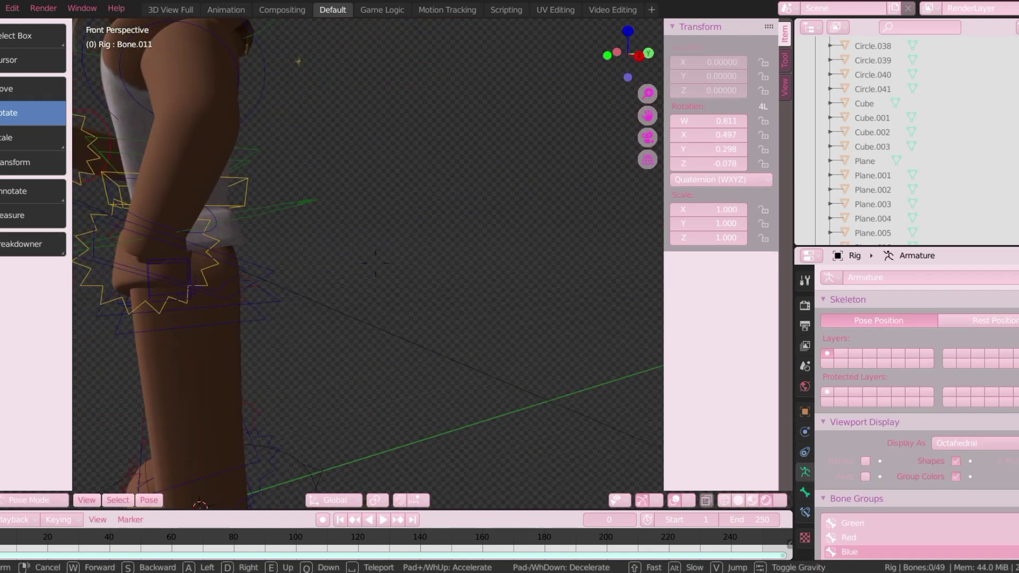
Step: Bend the character's left leg backward at the knee and rotate its foot bone
left_click(376, 263)
left_click(448, 362)
left_click_drag(372, 246, 500, 273)
left_click(479, 278)
left_click(451, 318)
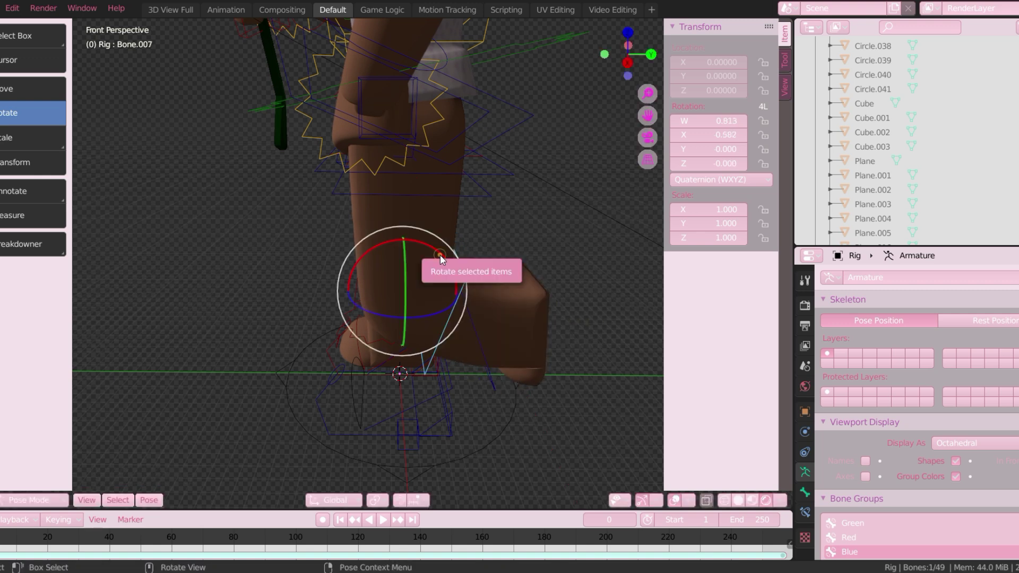
left_click_drag(440, 255, 467, 270)
left_click(469, 325)
left_click_drag(485, 342, 578, 347)
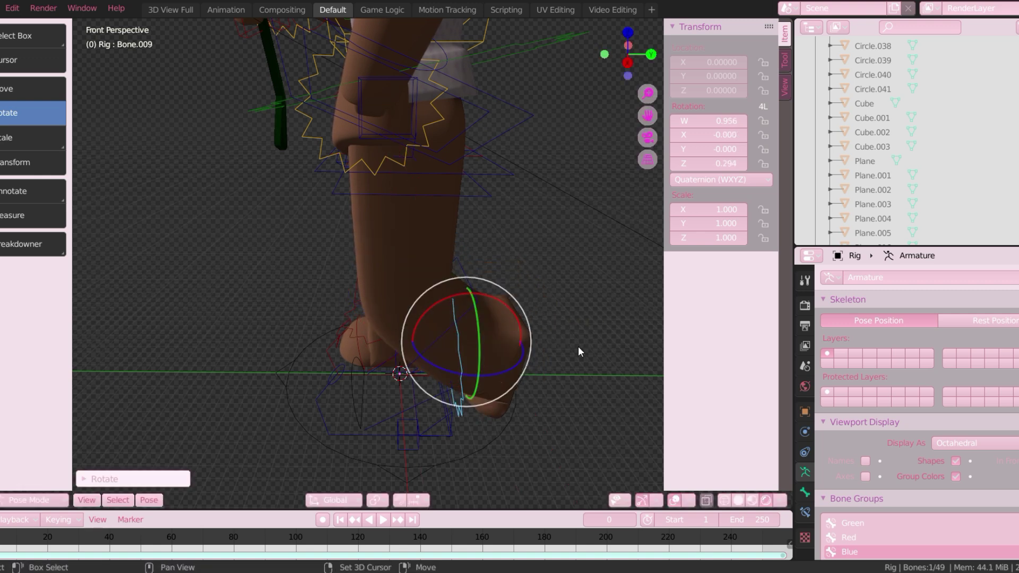
middle_click_drag(578, 346, 400, 216)
Step: Rotate the left hand bone so the hand rests against the hip
left_click(370, 184)
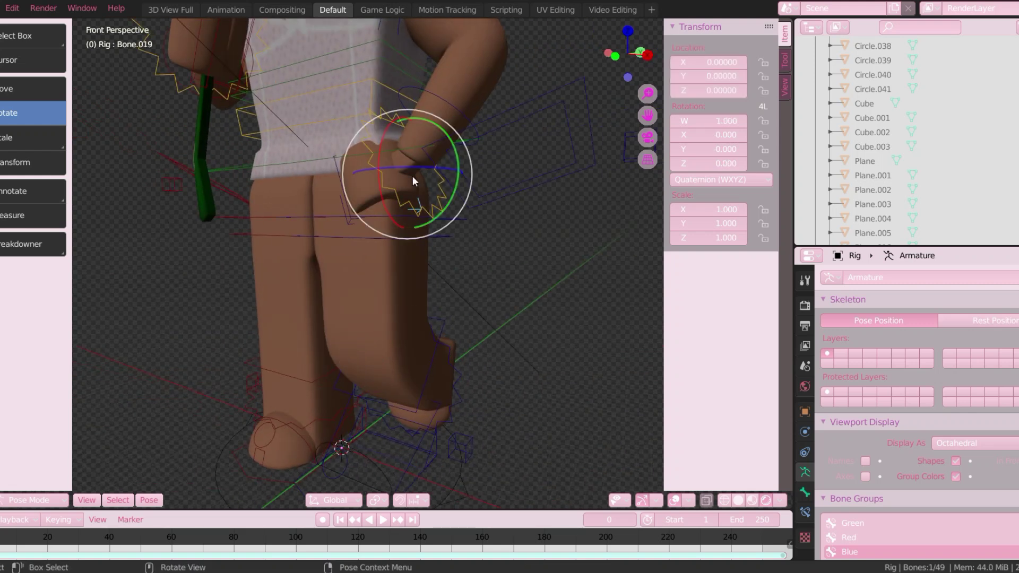
left_click_drag(413, 176, 396, 165)
left_click(387, 193)
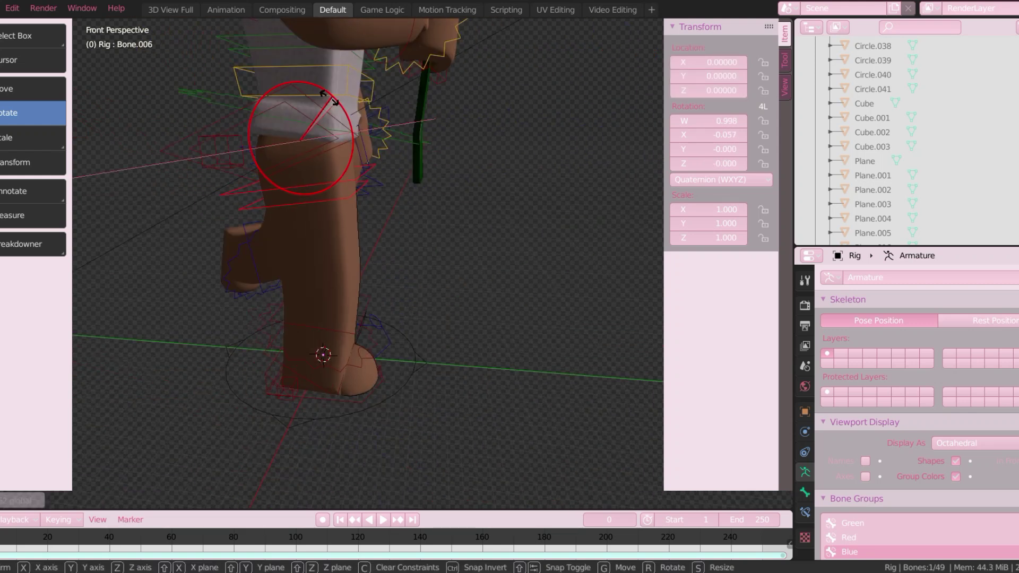
left_click_drag(330, 98, 328, 98)
Step: Rotate the right foot bone slightly to adjust the standing foot
left_click(355, 306)
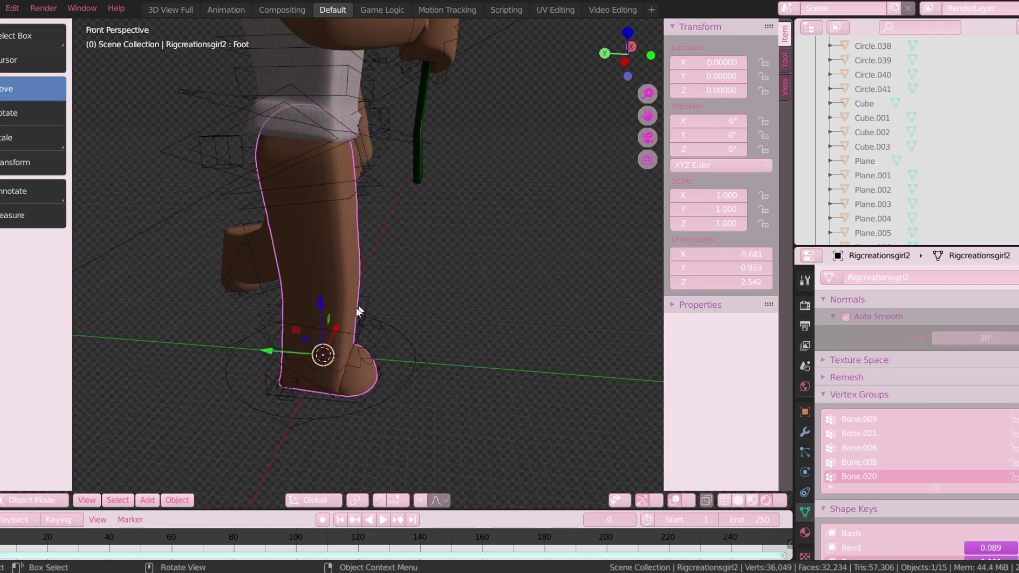
left_click(368, 334)
left_click_drag(350, 305, 346, 303)
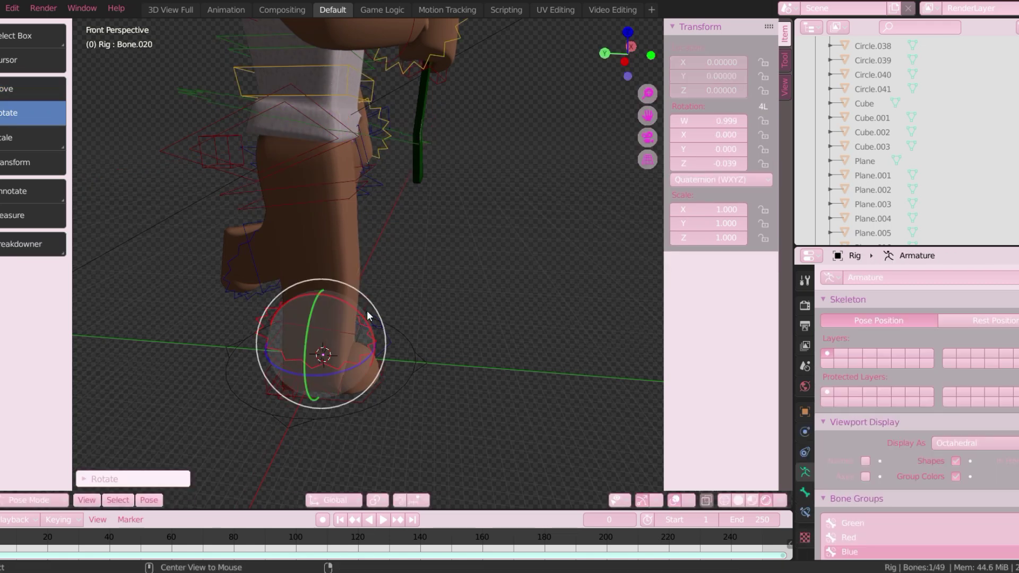
Step: Deselect the bones and check the character's upper-body pose from the front
key("alt+a")
key("shift+grave")
key("s")
key("d")
key("w")
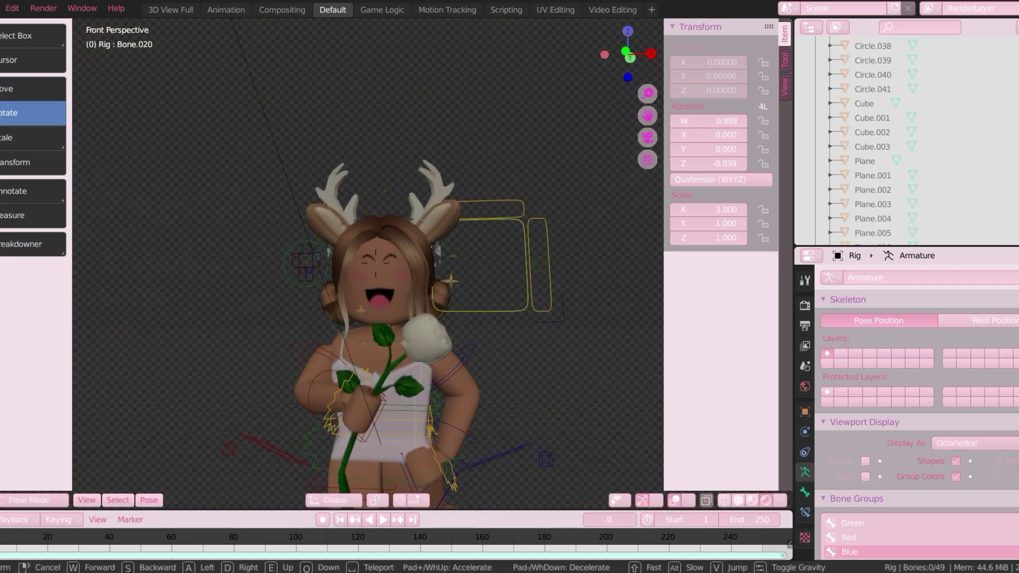
key("s")
key("w")
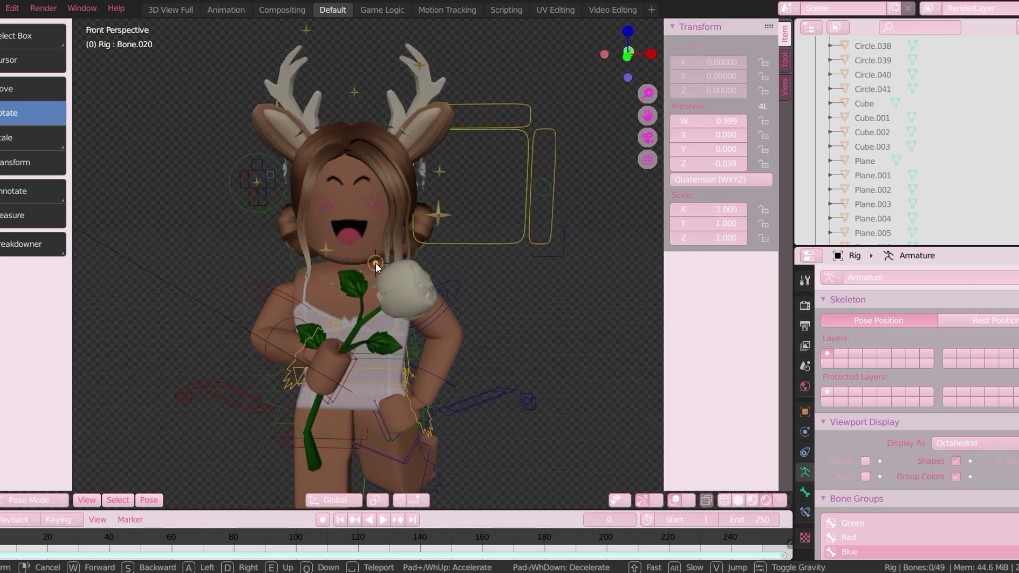
left_click(375, 262)
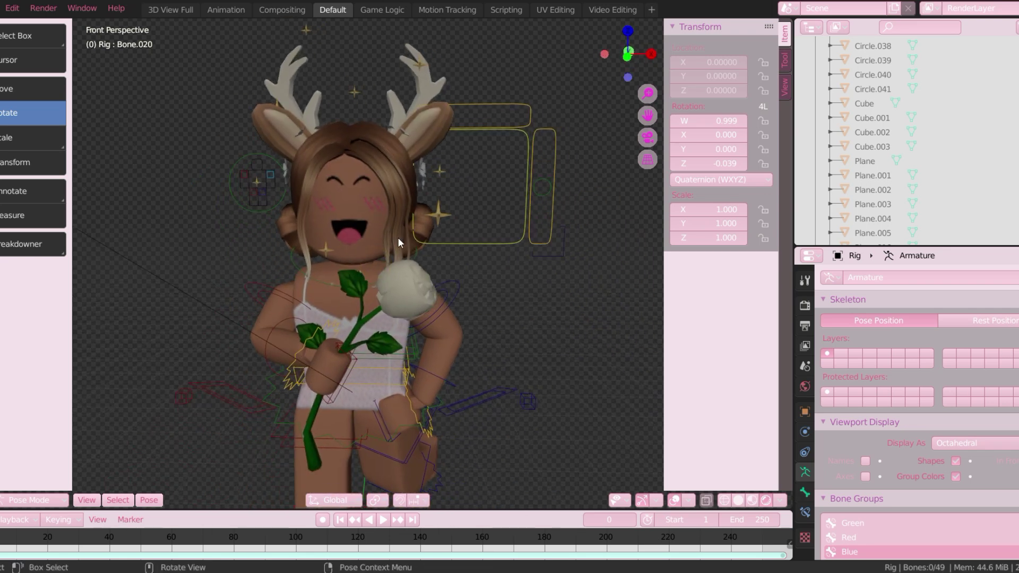
Step: Switch to Object Mode, select the head and set its origin to its geometry
key("ctrl+Tab")
left_click(364, 187)
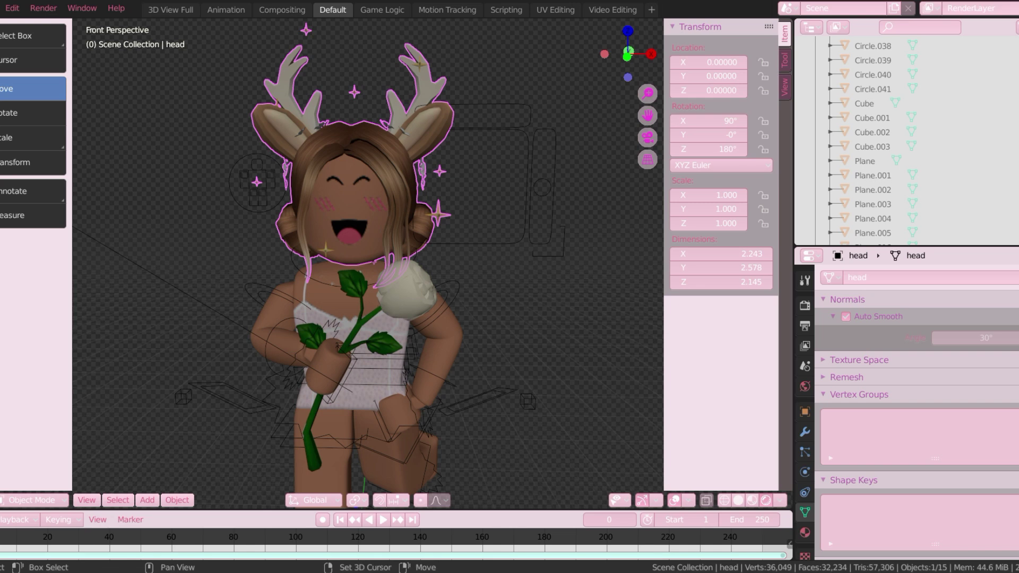
key("shift+grave")
left_click(376, 267)
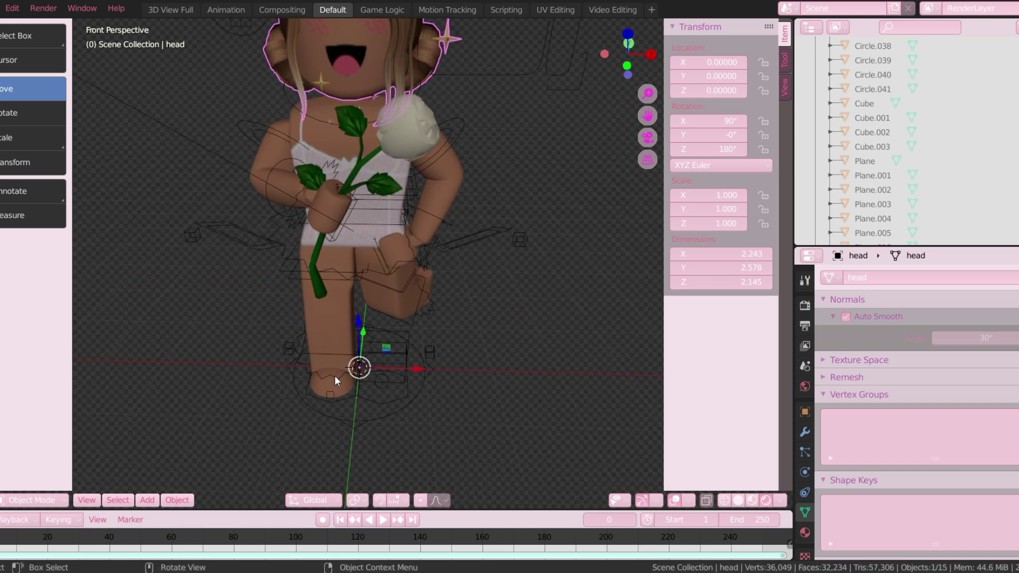
left_click(12, 9)
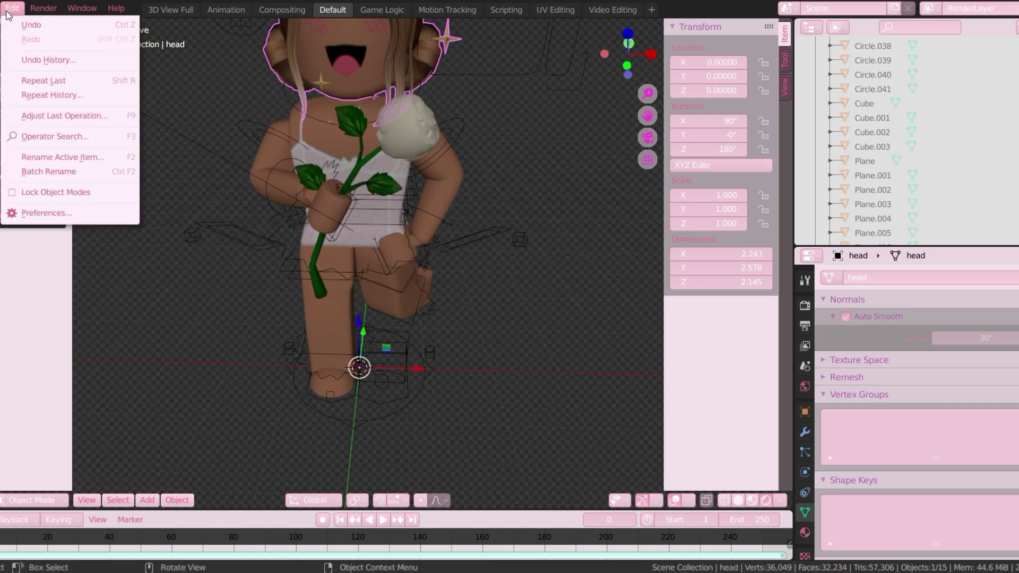
left_click(80, 136)
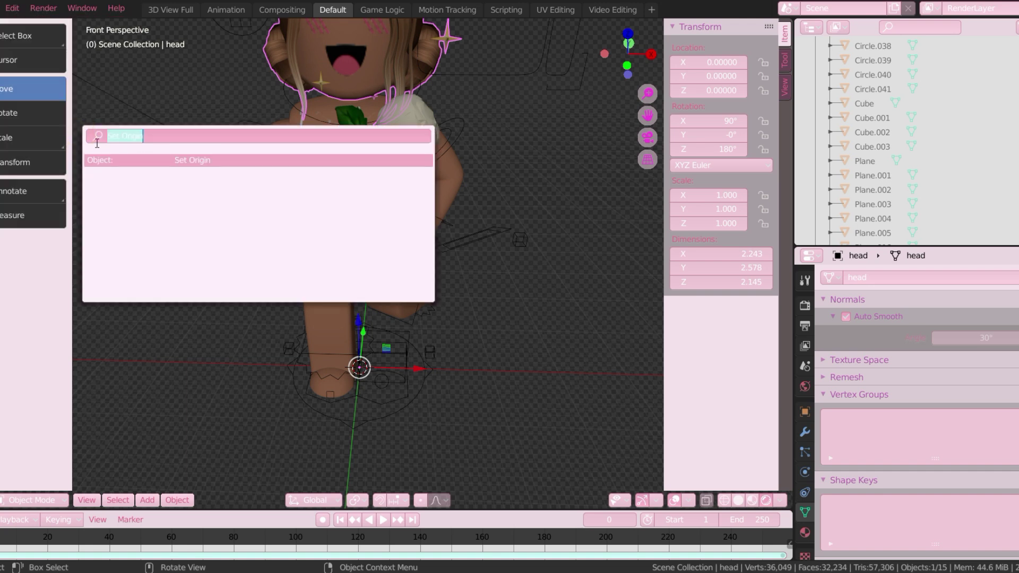
left_click(147, 158)
left_click(147, 158)
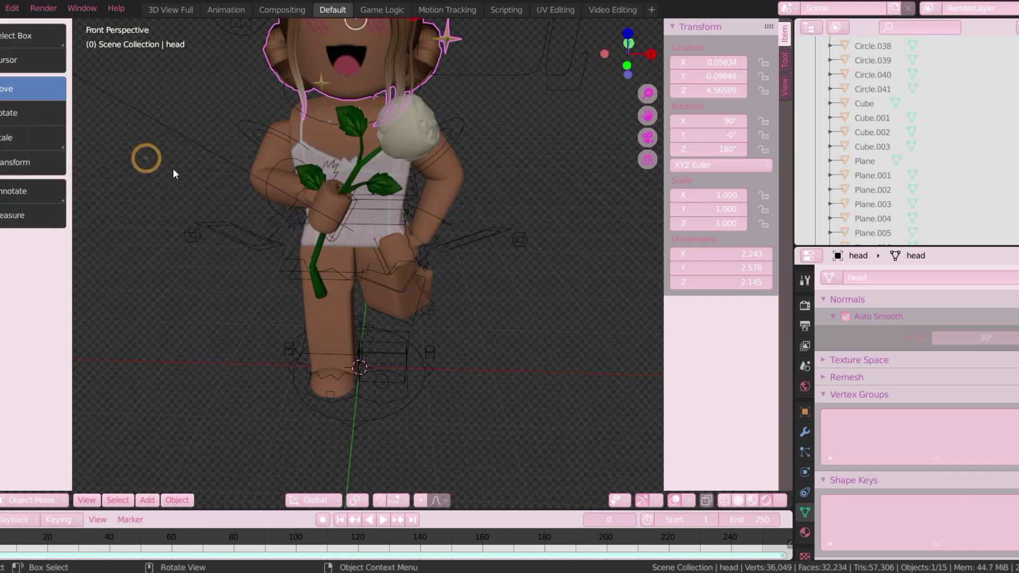
Step: Turn the head about its vertical axis and twist the rig's torso bone around Z
key("shift+grave")
left_click(375, 263)
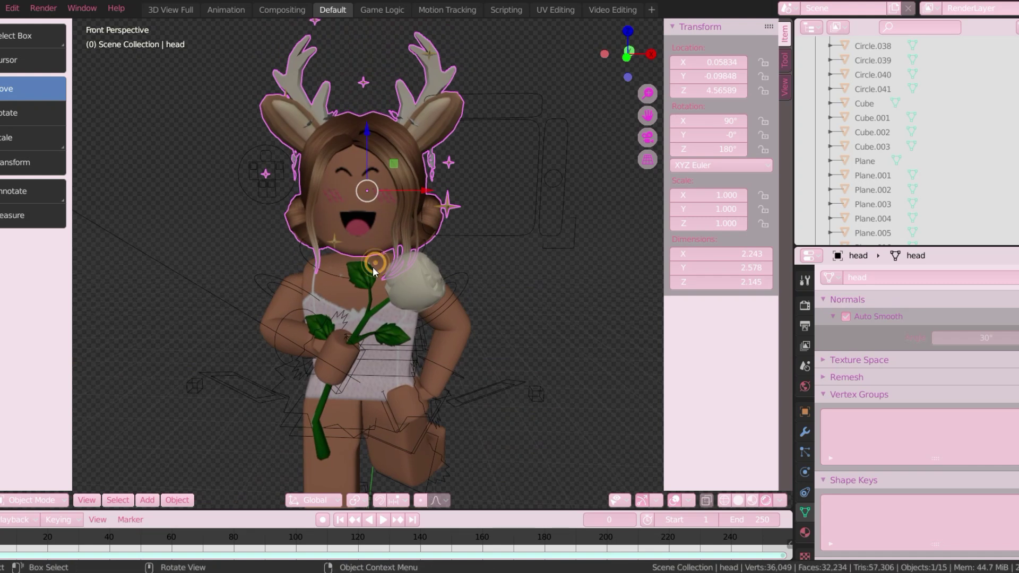
left_click(46, 114)
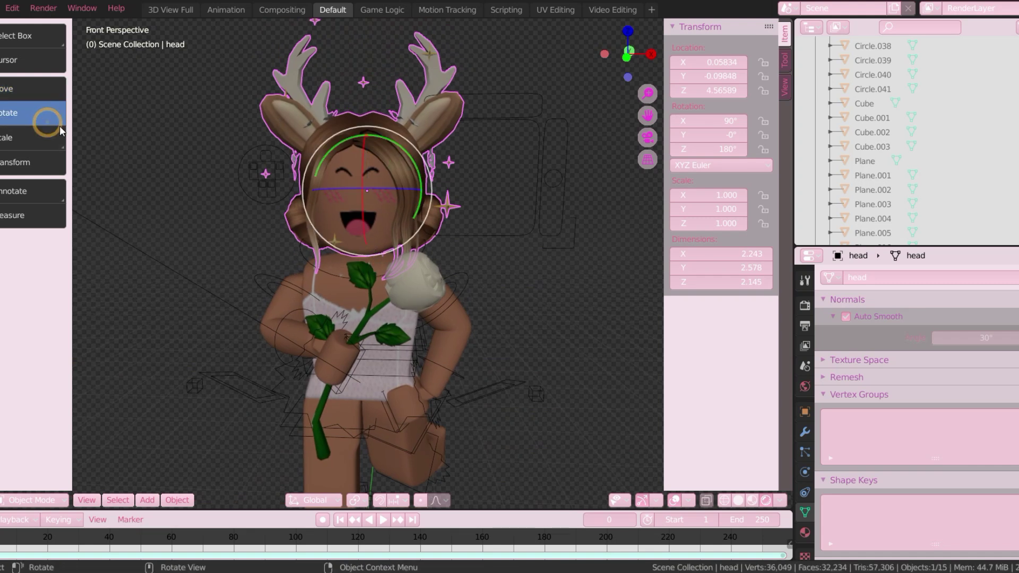
left_click_drag(378, 187, 438, 209)
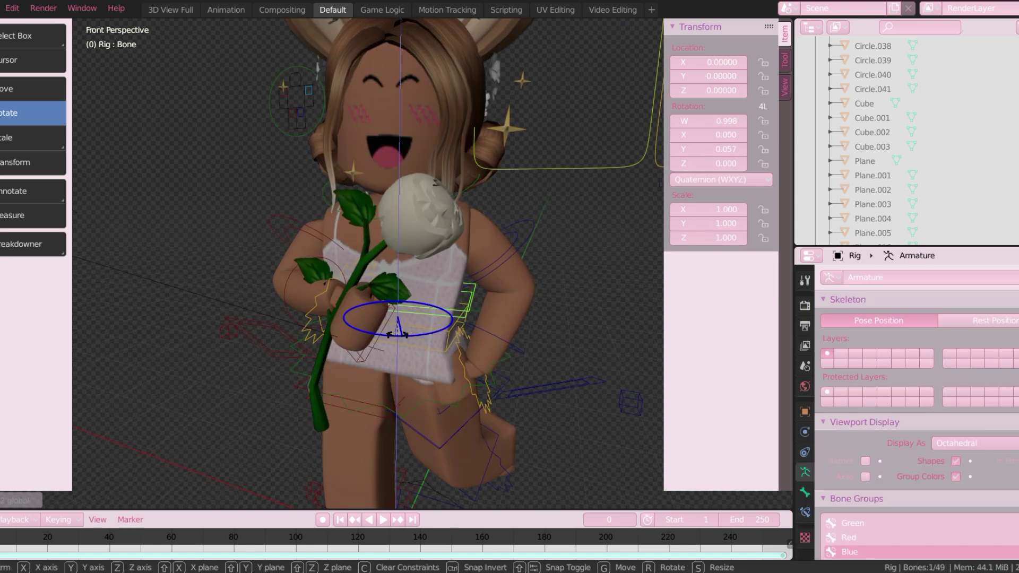
left_click(399, 335)
Step: Adjust the right arm at the flower and rotate the left upper-arm bone
left_click(374, 230)
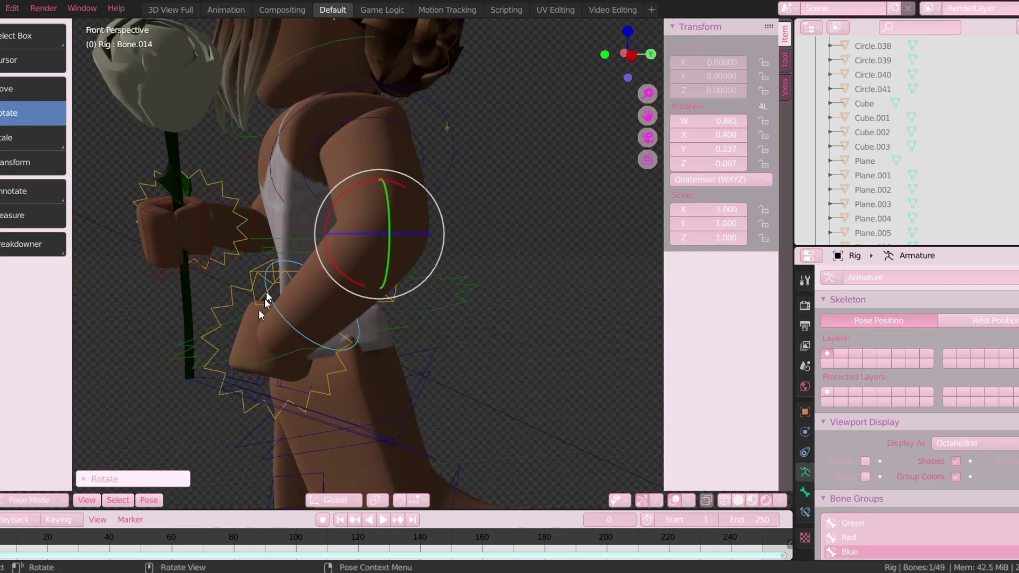
left_click(267, 294)
left_click(241, 298)
left_click_drag(242, 299, 239, 308)
left_click(436, 190)
left_click_drag(313, 104, 307, 112)
Step: Examine the full-body pose with the raised leg and the flower from a slightly angled view
key("shift+grave")
key("s")
key("a")
key("s")
left_click(376, 263)
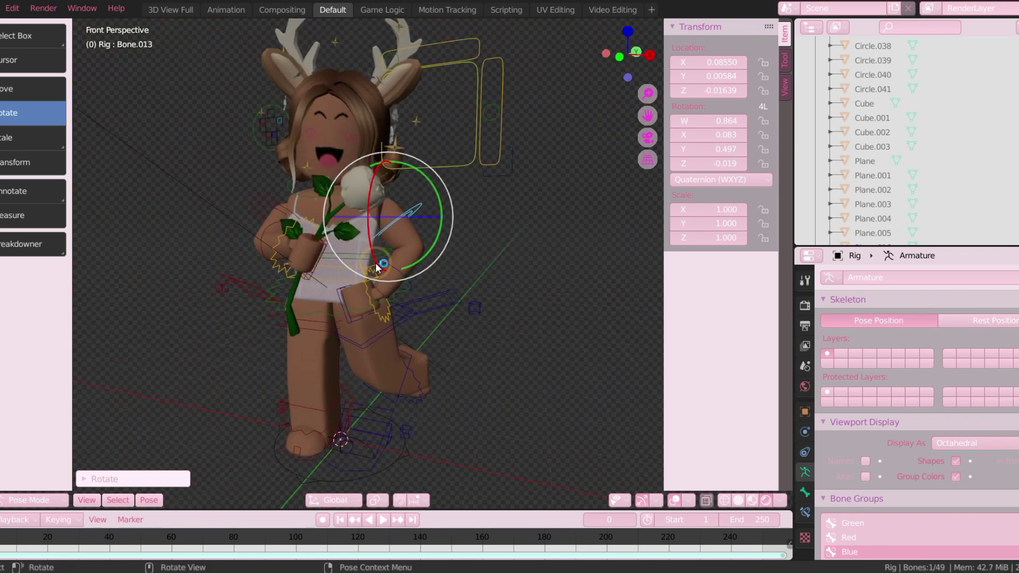
left_click(378, 266)
key("shift+grave")
key("s")
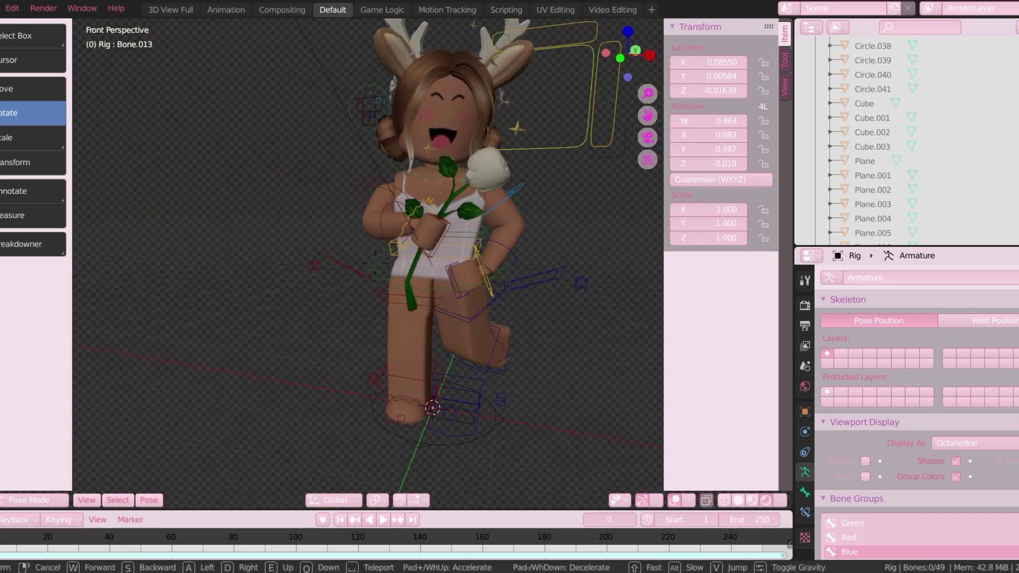
key("w")
key("w")
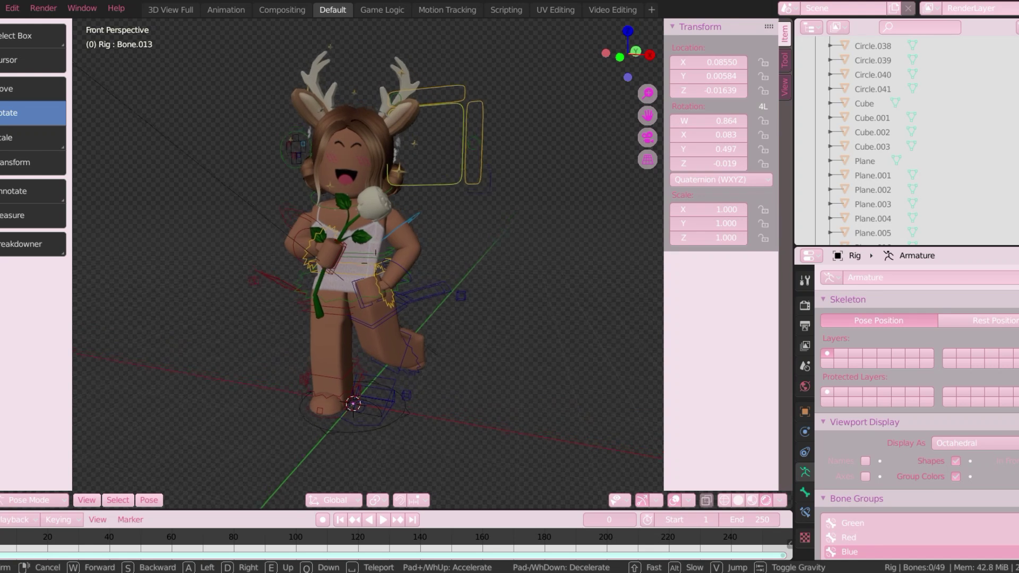
key("Return")
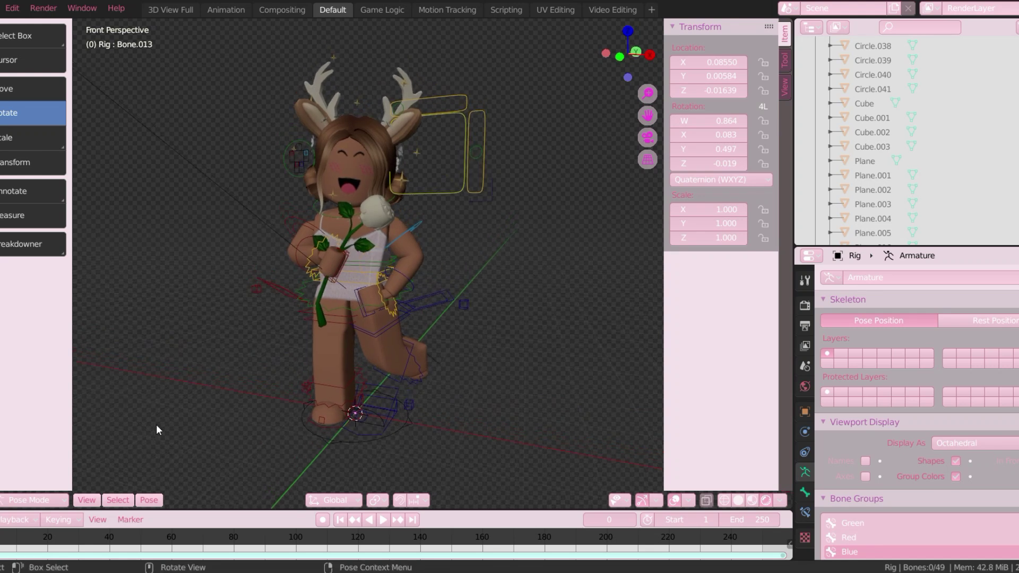
Step: Return the rig to Object Mode with nothing selected and add a camera to the scene
left_click(39, 500)
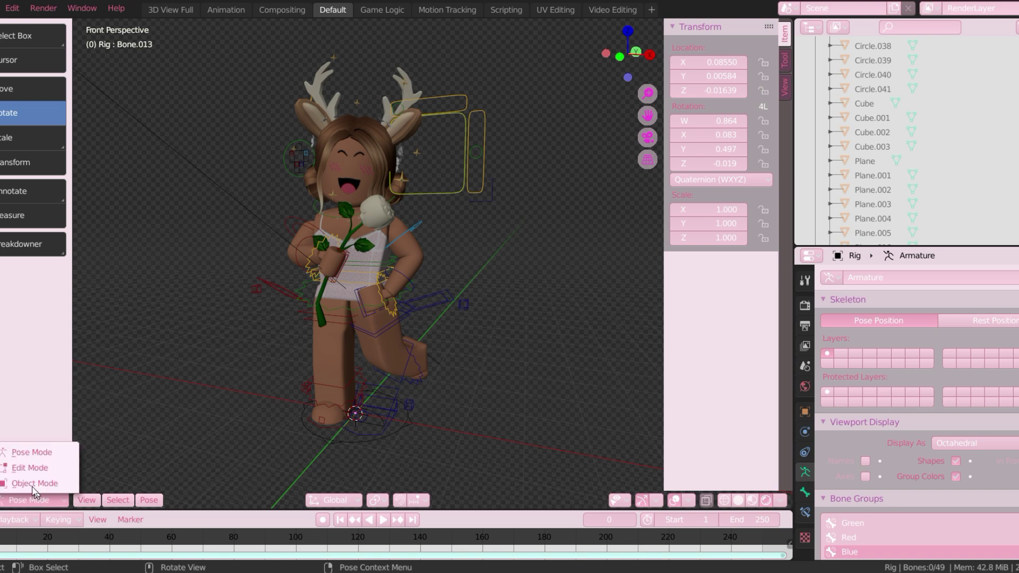
left_click(32, 486)
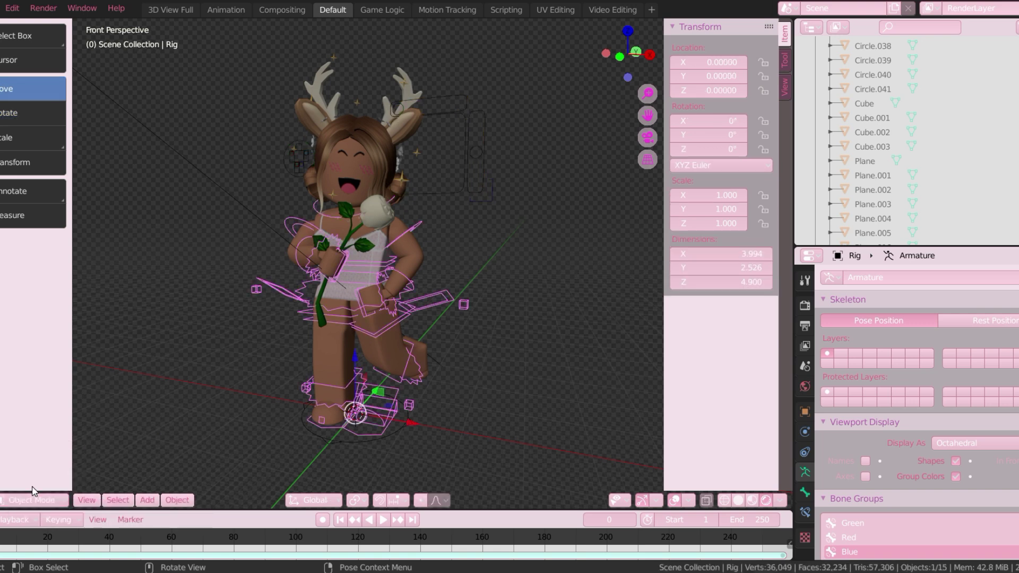
key("alt")
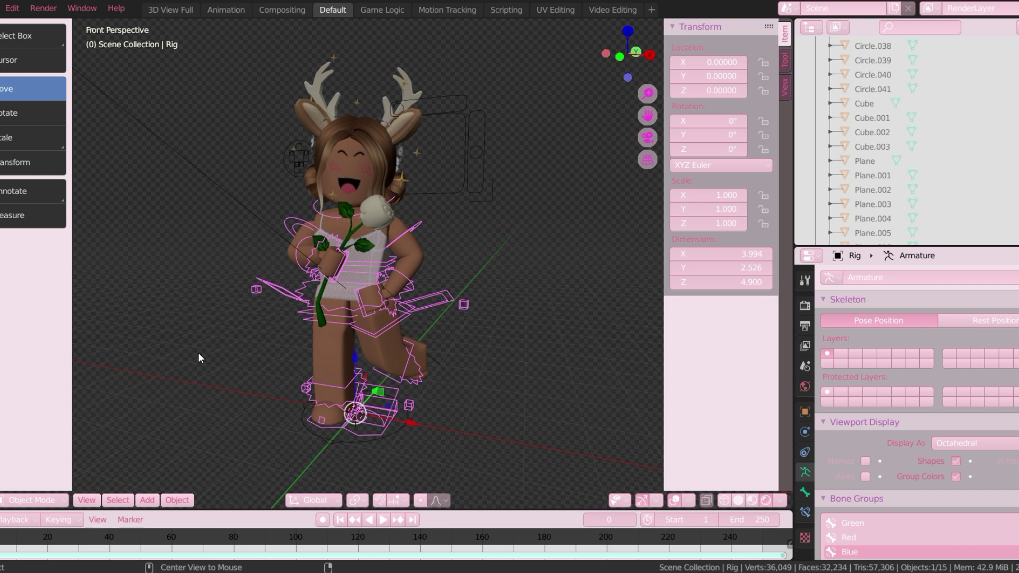
key("alt+a")
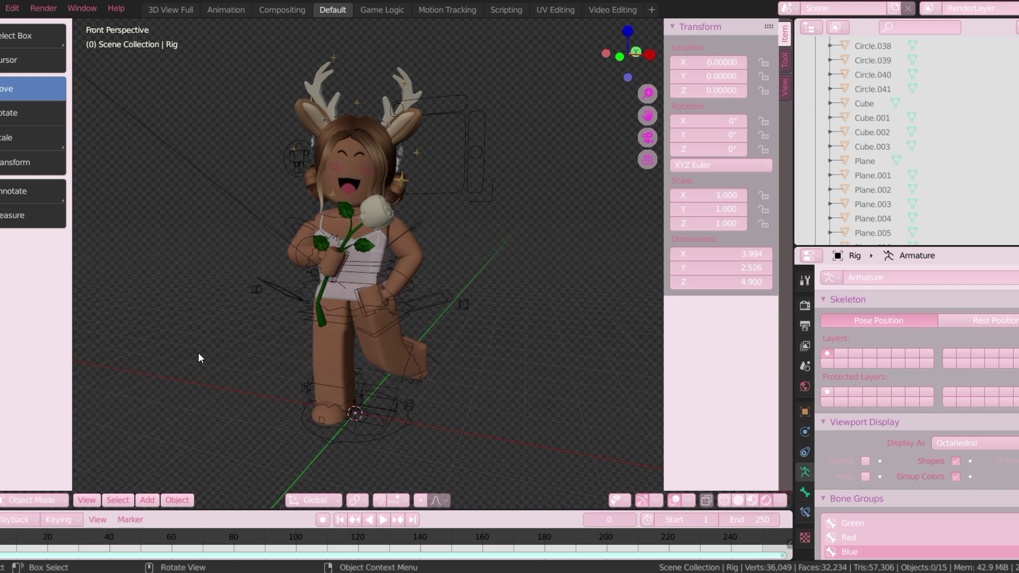
left_click(153, 496)
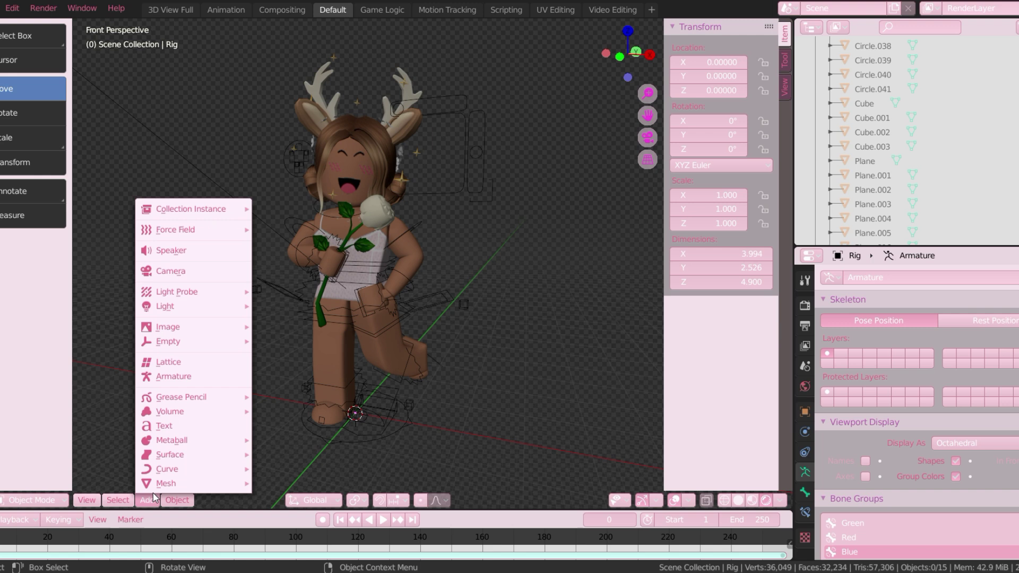
left_click(177, 272)
Step: Set the output resolution to 1920 px for X and 1080 px for Y
left_click(805, 326)
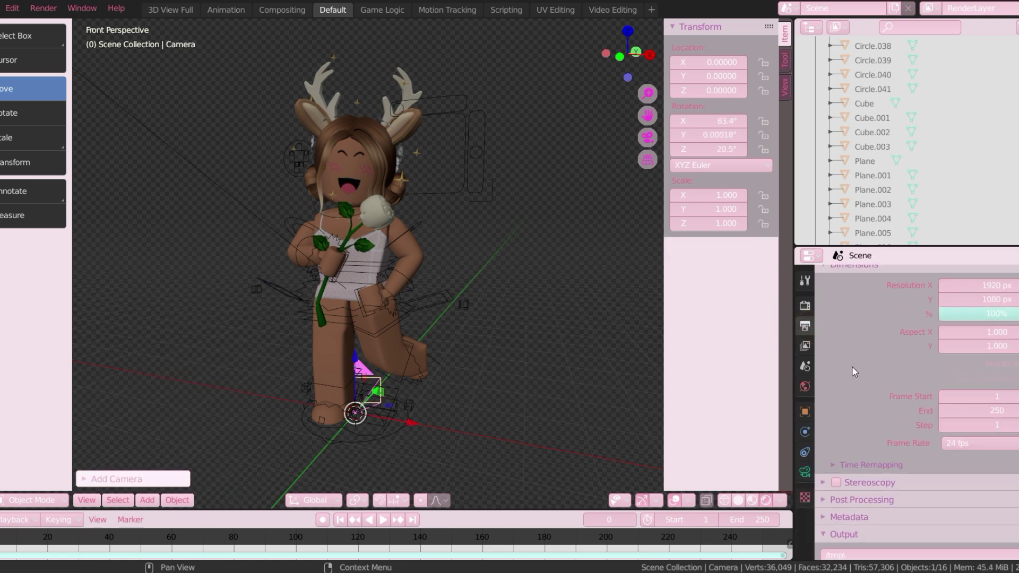
scroll(854, 371, "up", 1)
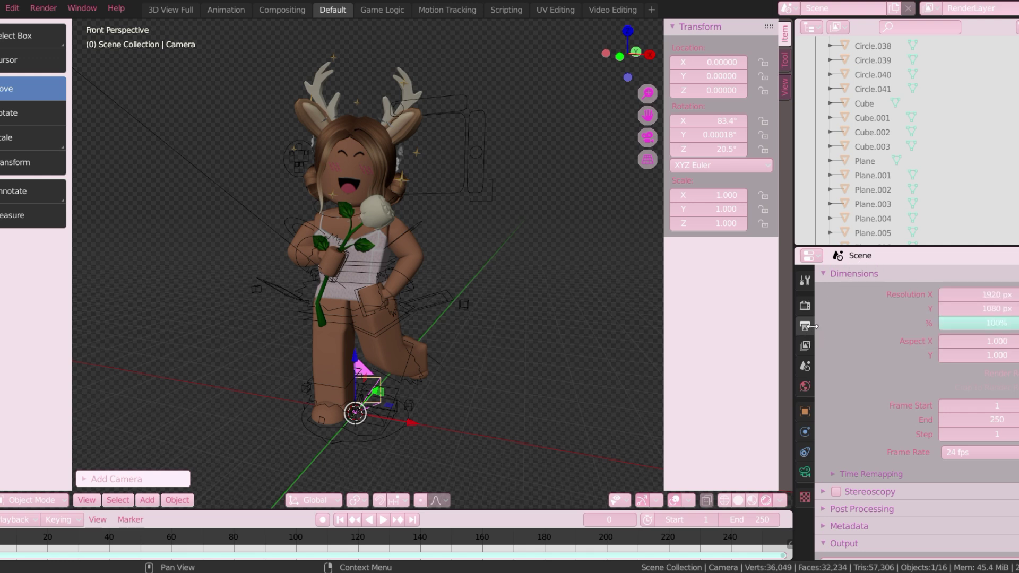
left_click(968, 296)
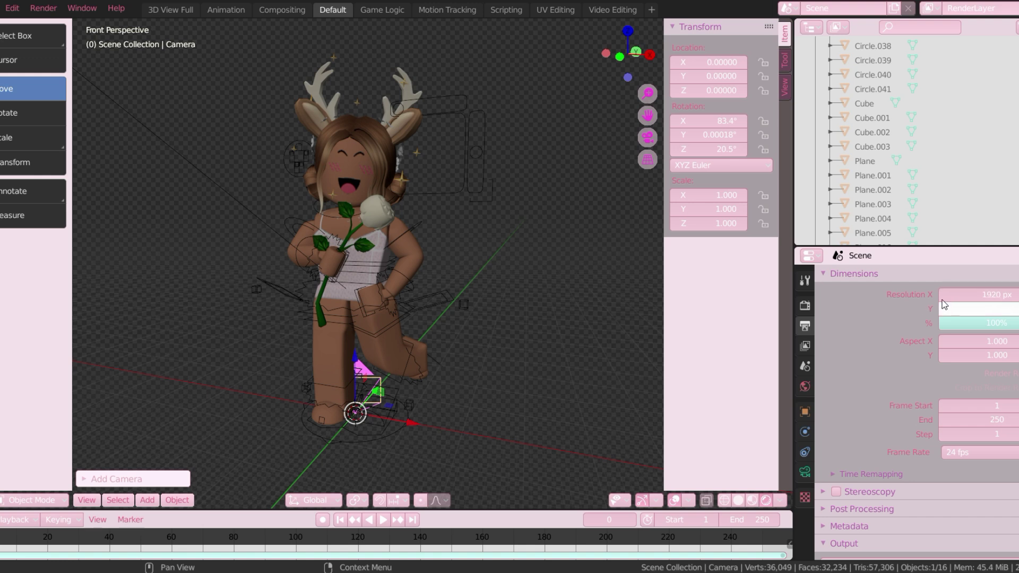
type("1920")
key("Return")
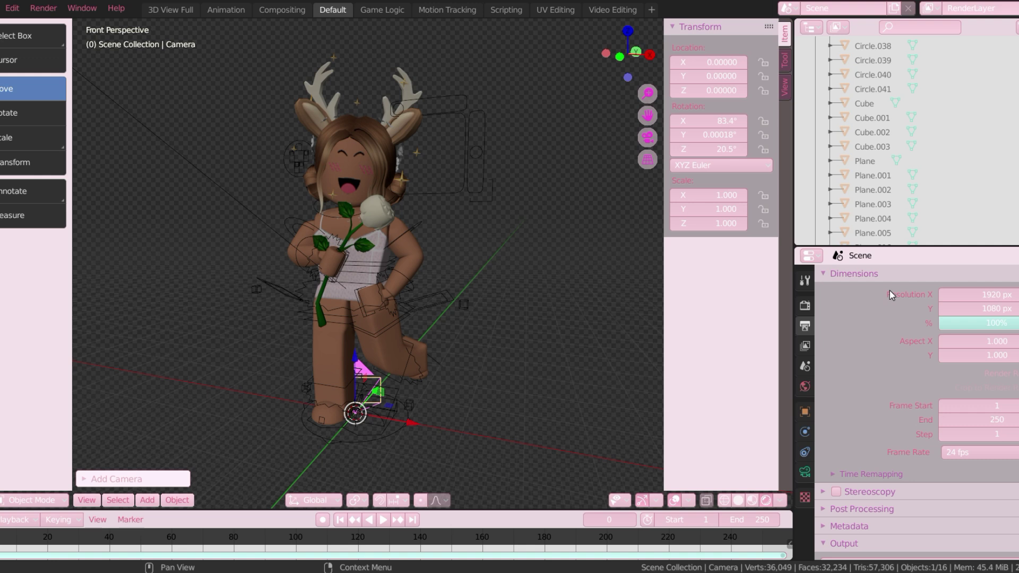
left_click(944, 293)
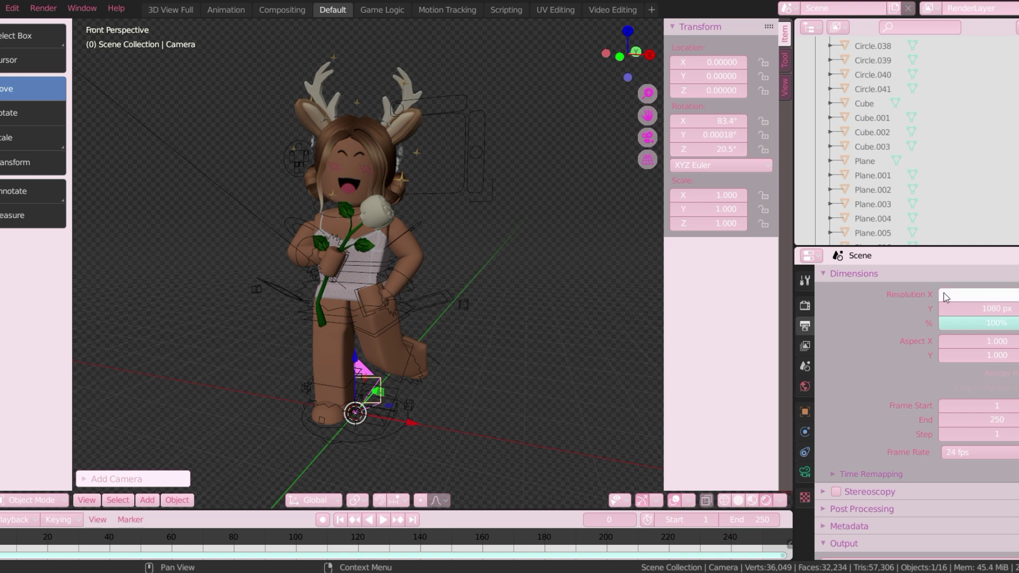
left_click(943, 313)
type("1080")
key("Return")
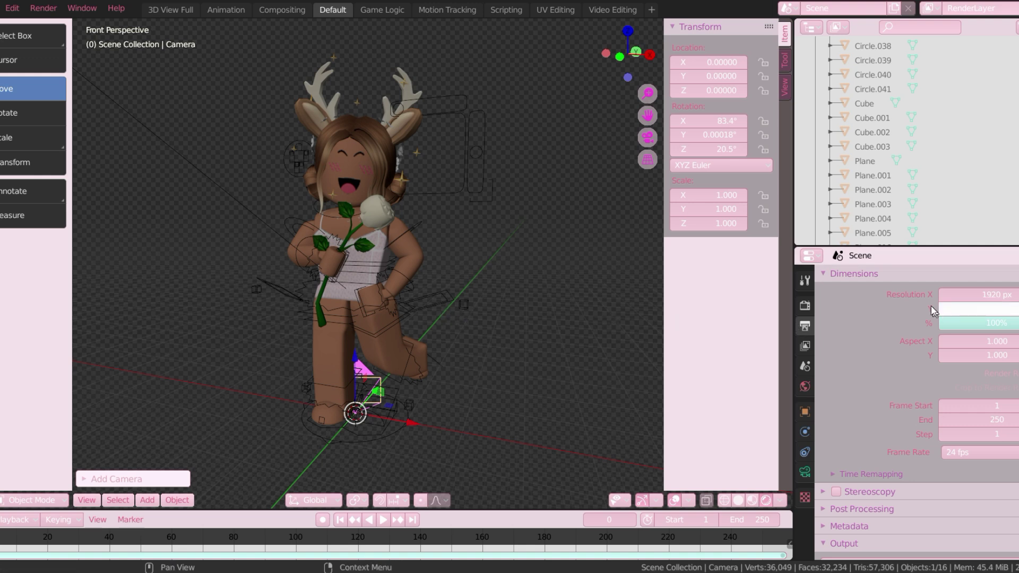
Step: Look through the new camera and fly it backward and upward to frame the avatar from the front
key("KP_0")
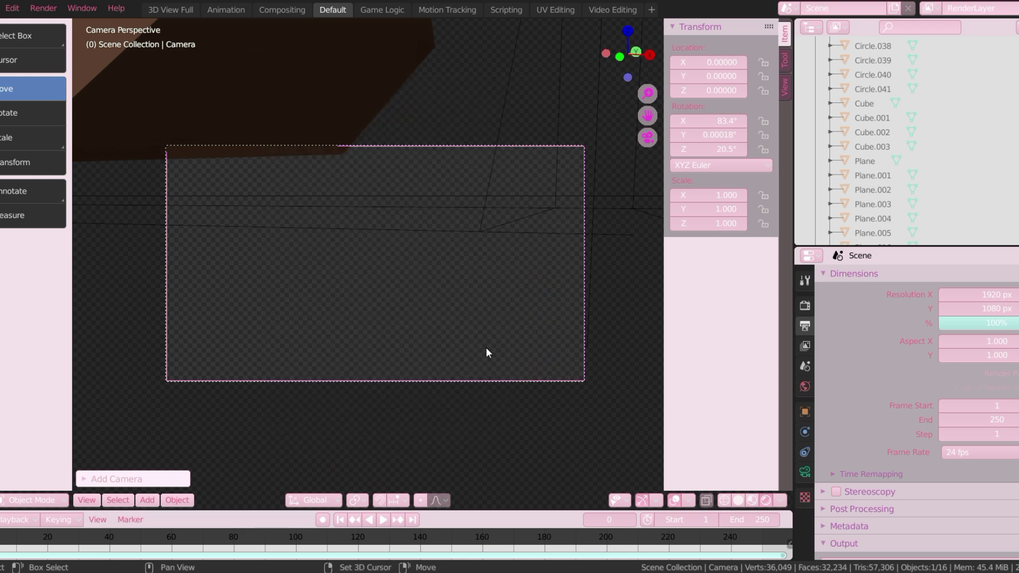
key("shift+grave")
key("s")
key("s")
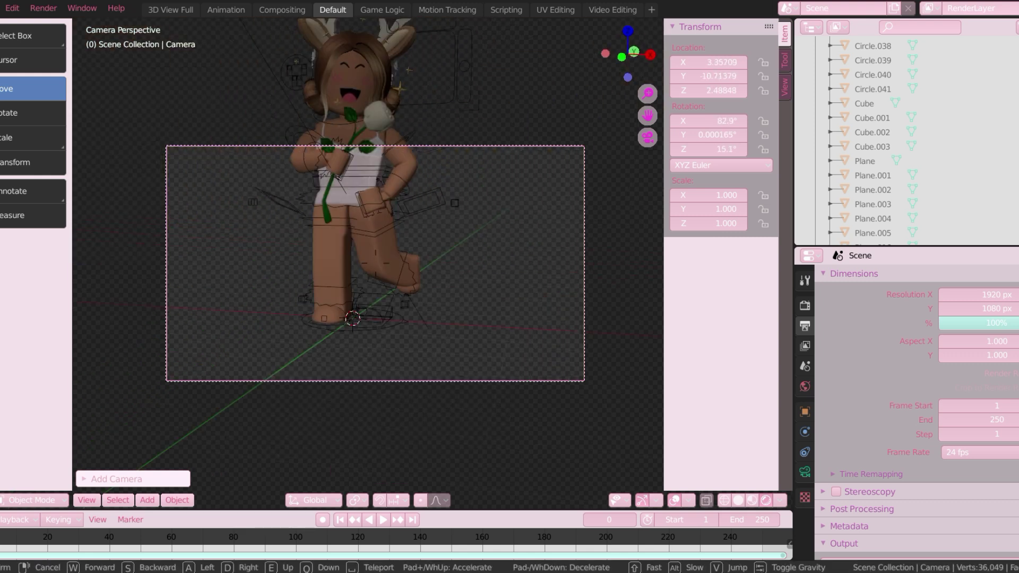
key("w")
key("s")
key("w")
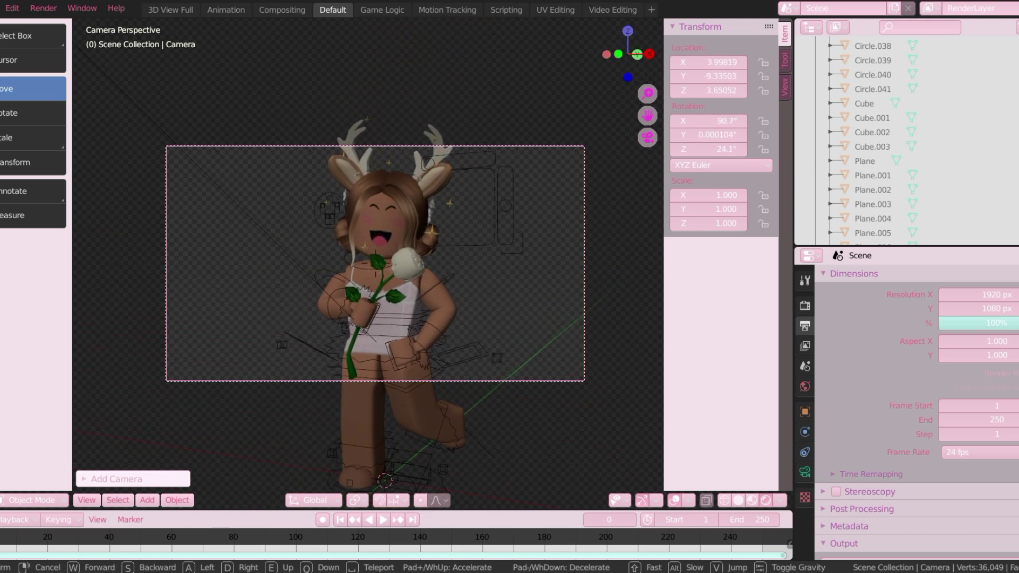
key("s")
key("w")
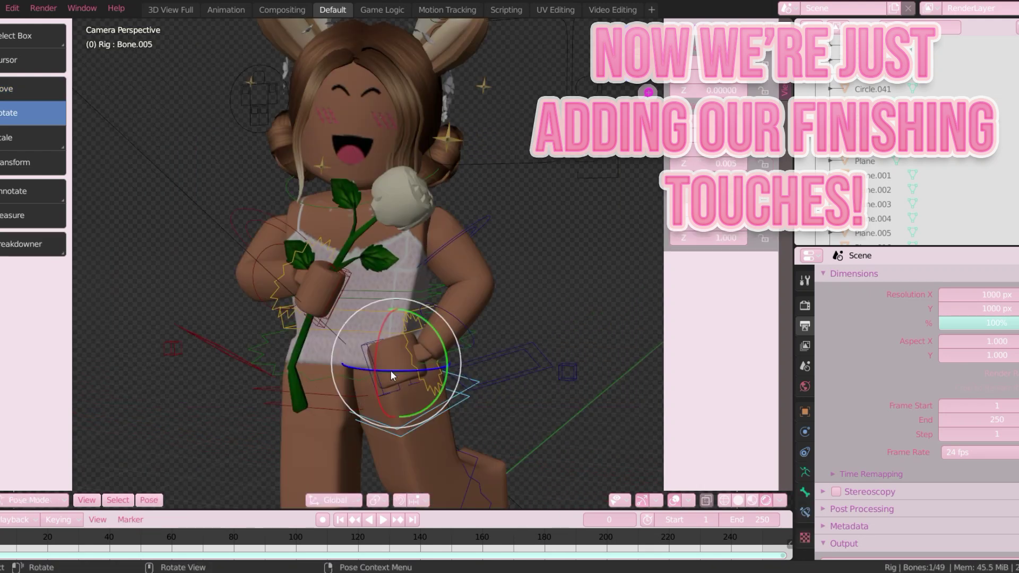
Step: Rotate the rig's Bone.005 at the hip of the raised leg around the Z axis
left_click_drag(392, 372, 417, 348)
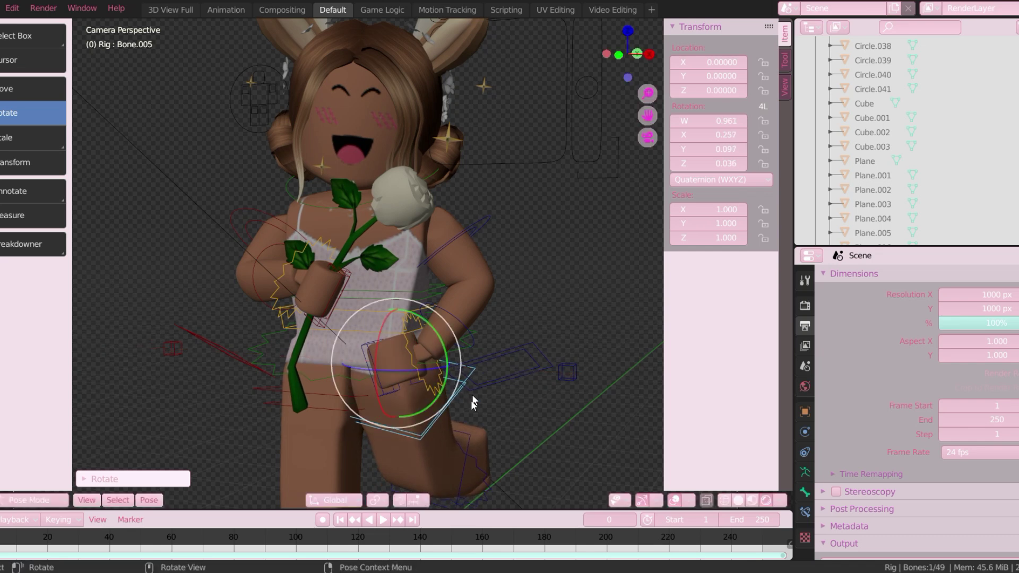
scroll(474, 403, "down", 3)
left_click(402, 359)
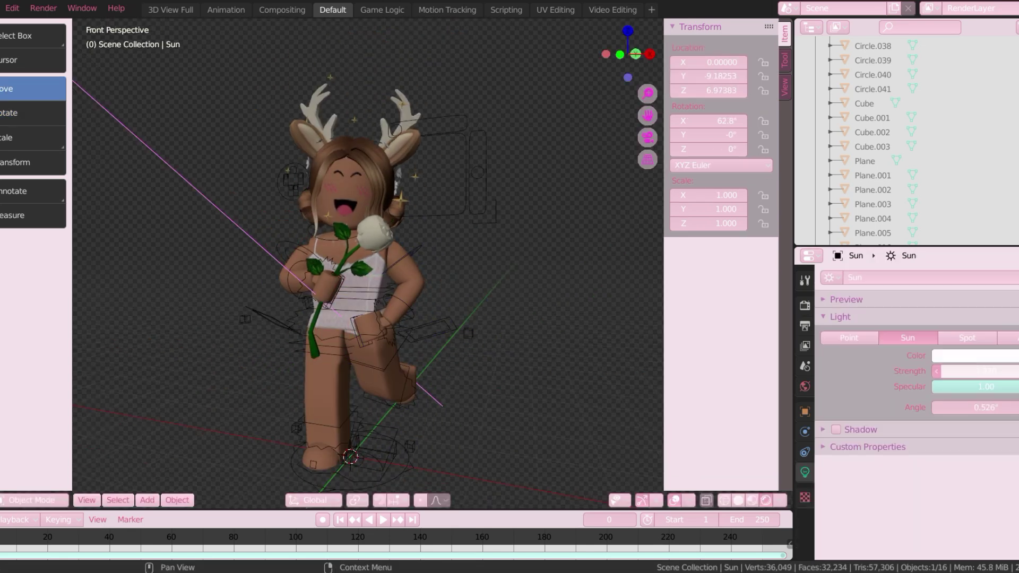
Step: Render a still image of the posed avatar from the camera view and inspect the whole result
key("KP_0")
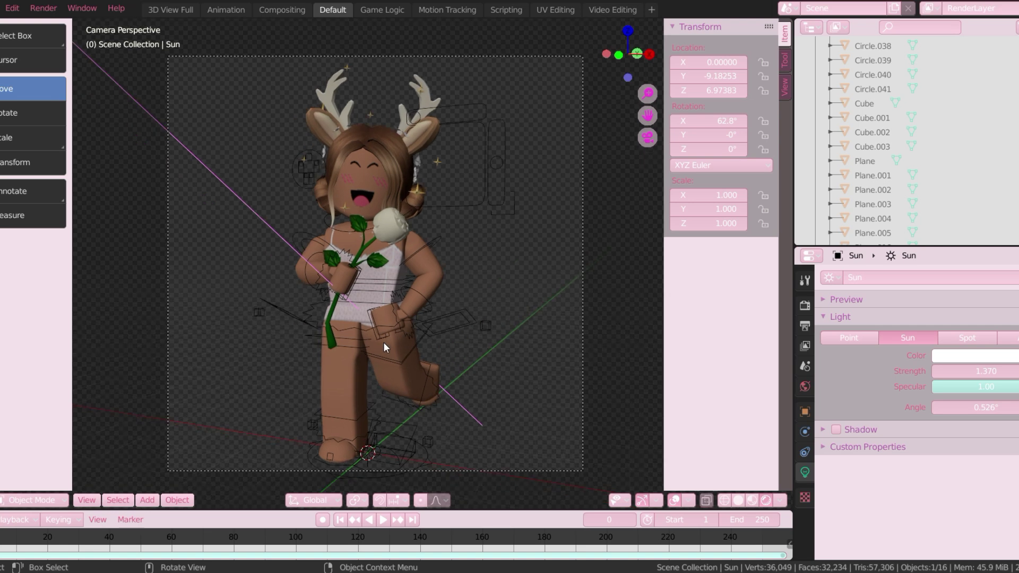
left_click(515, 343)
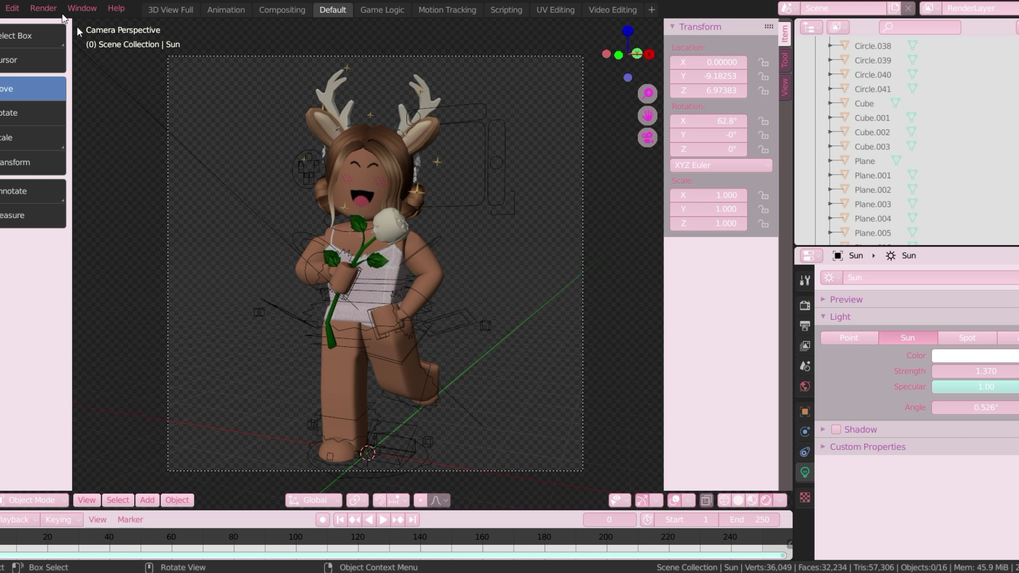
left_click(57, 10)
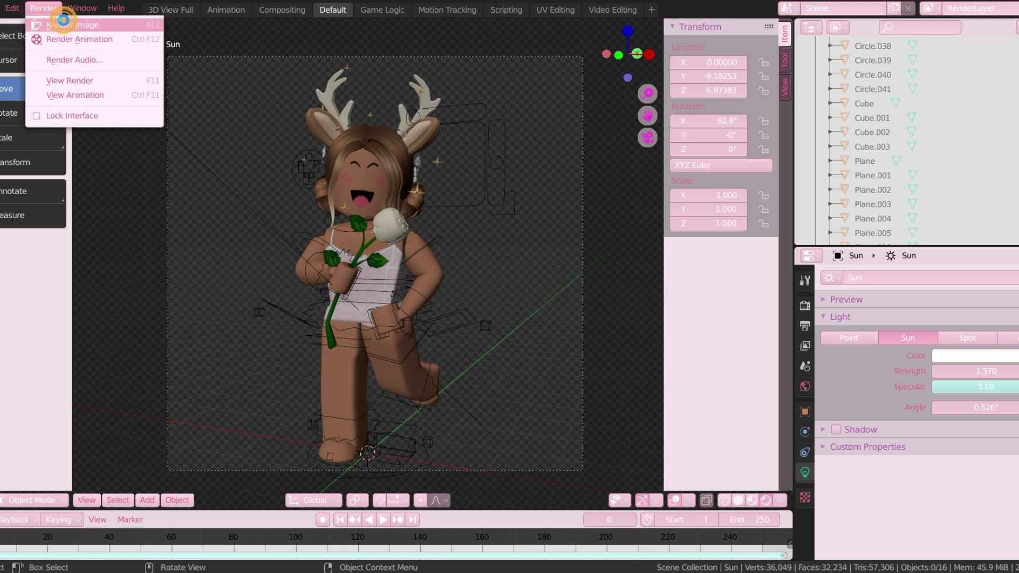
left_click(64, 25)
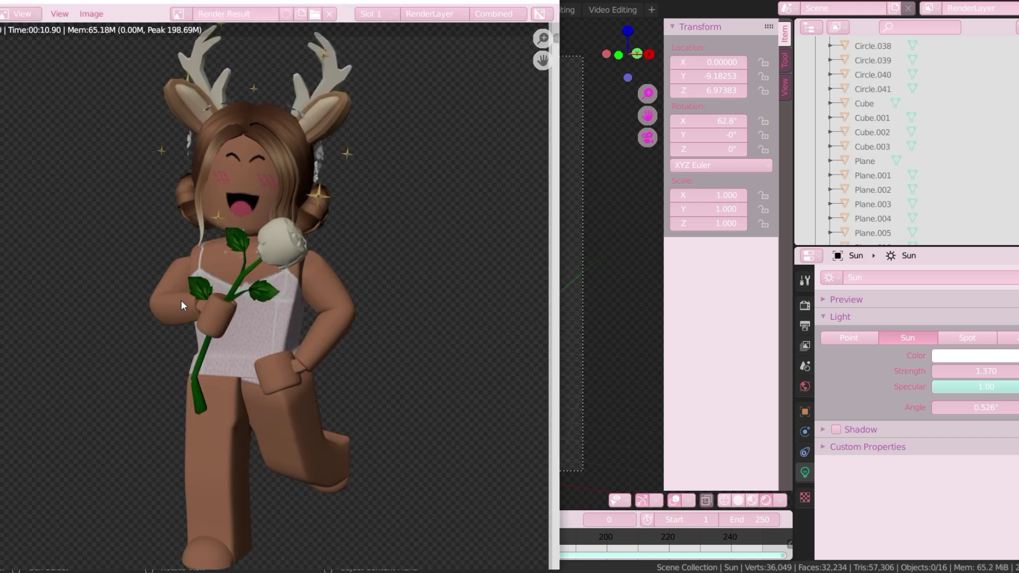
scroll(231, 431, "down", 1)
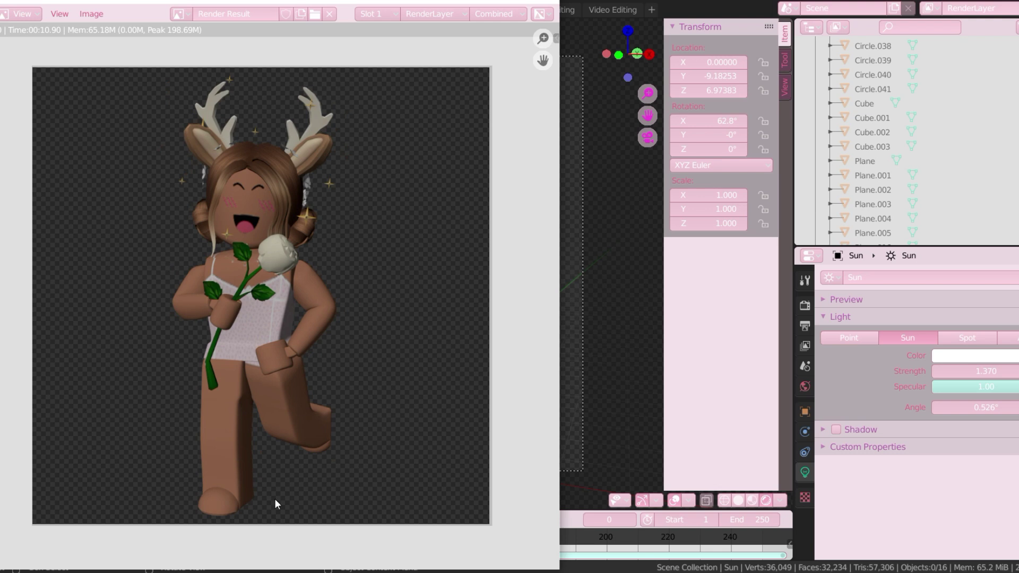